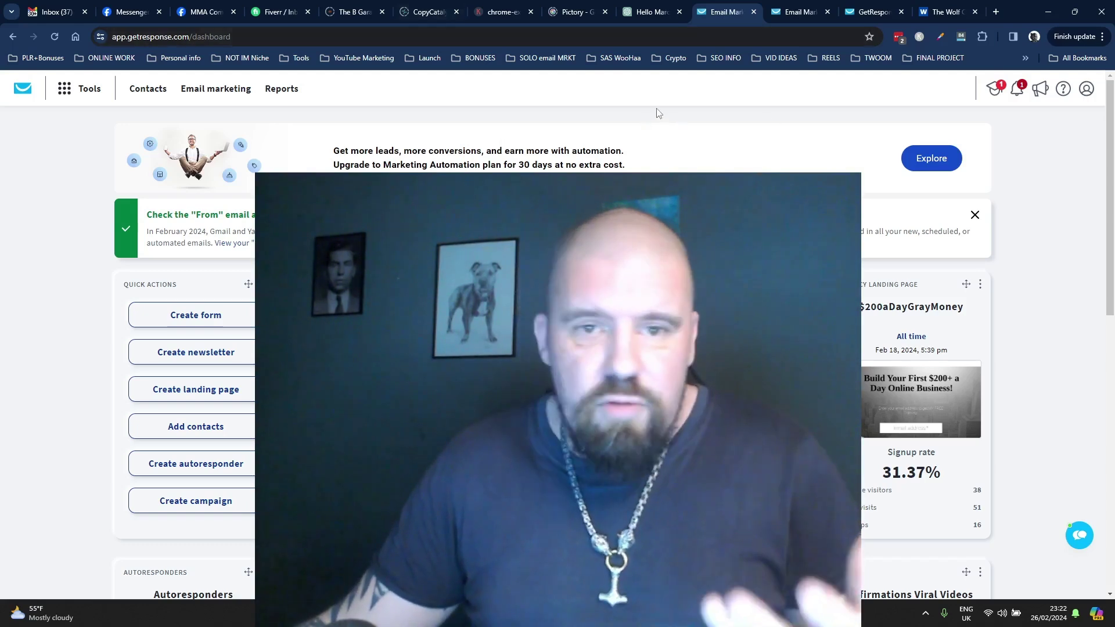
- Delete the Test2 landing page from Tools > Landing pages, confirming the deletion
left_click(64, 92)
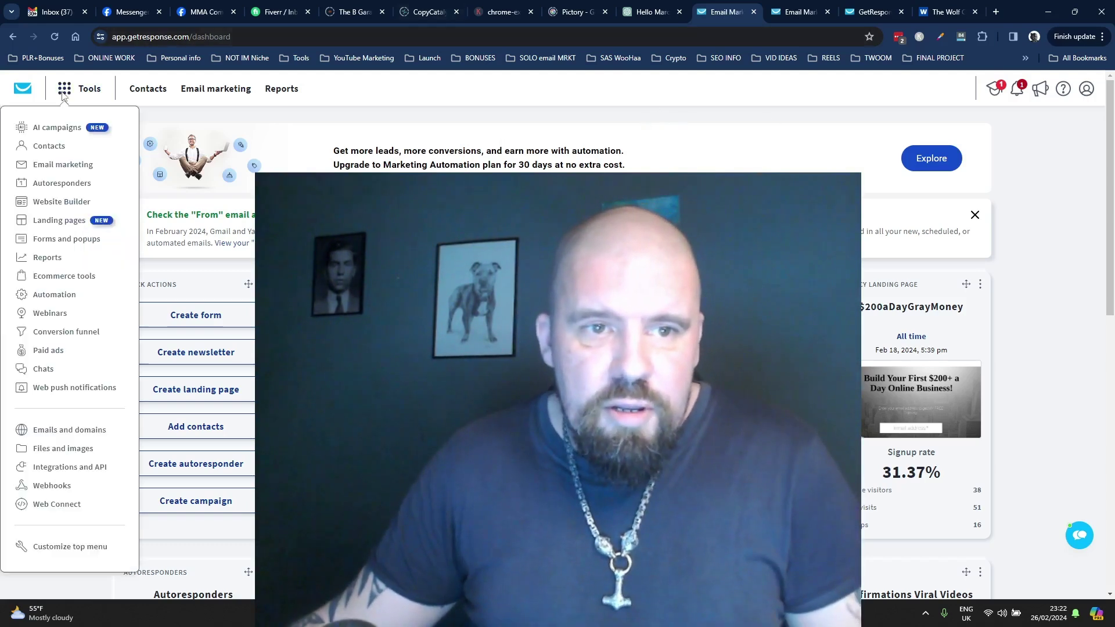
left_click(58, 221)
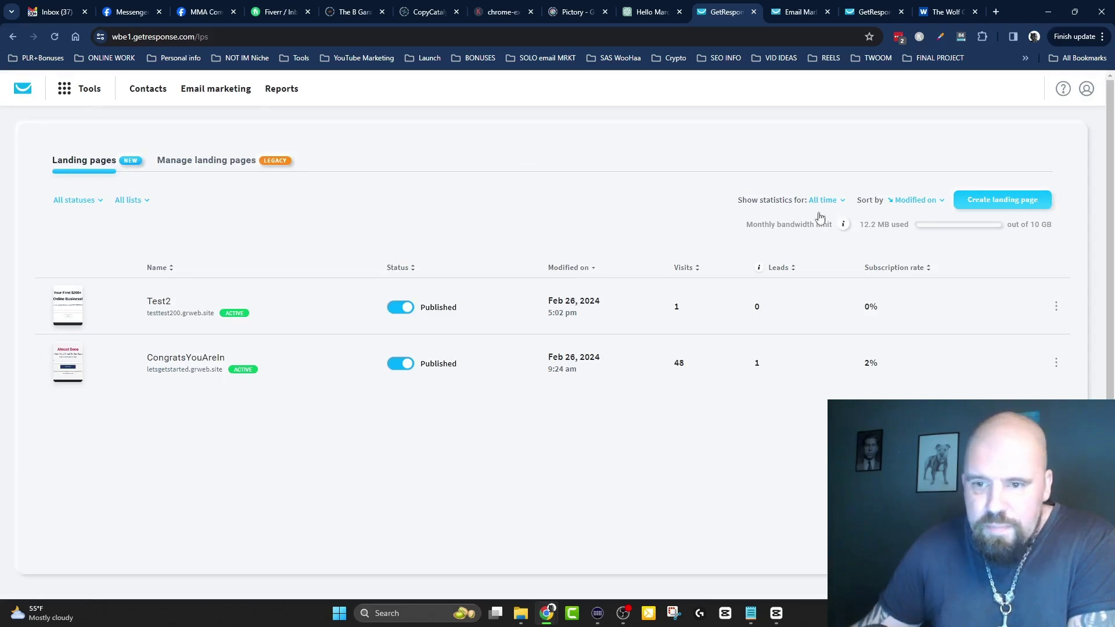
left_click(1056, 307)
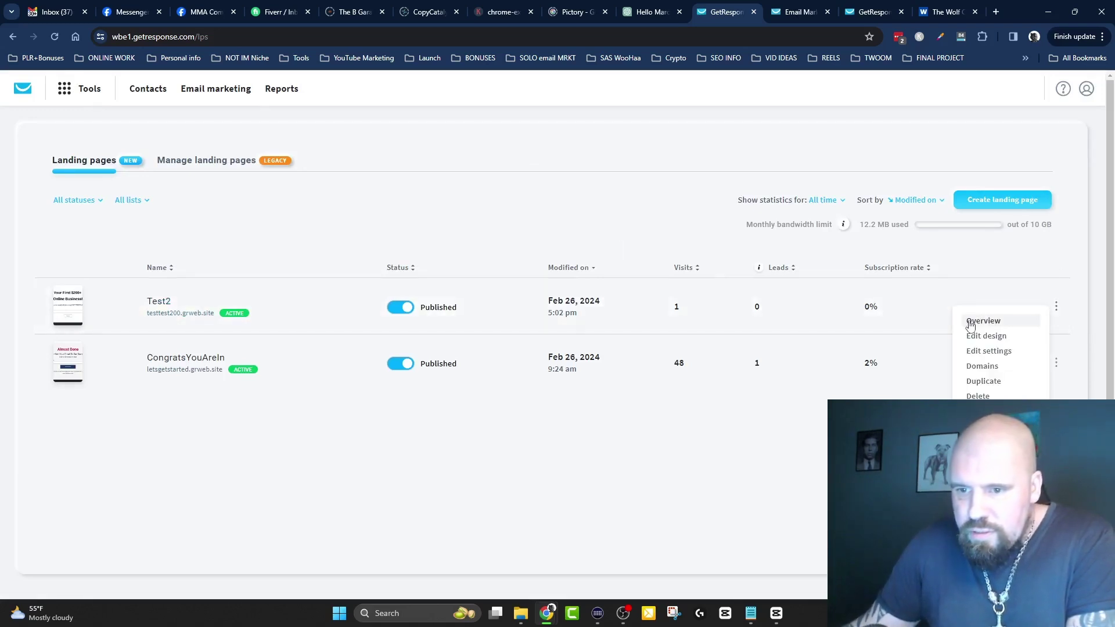
left_click(978, 396)
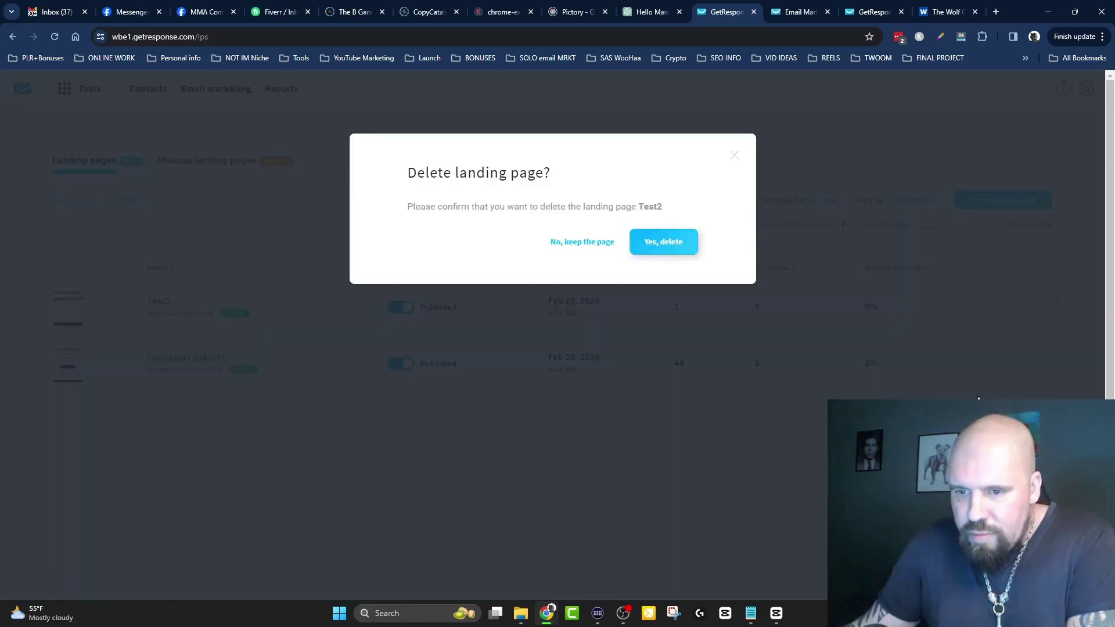
left_click(671, 252)
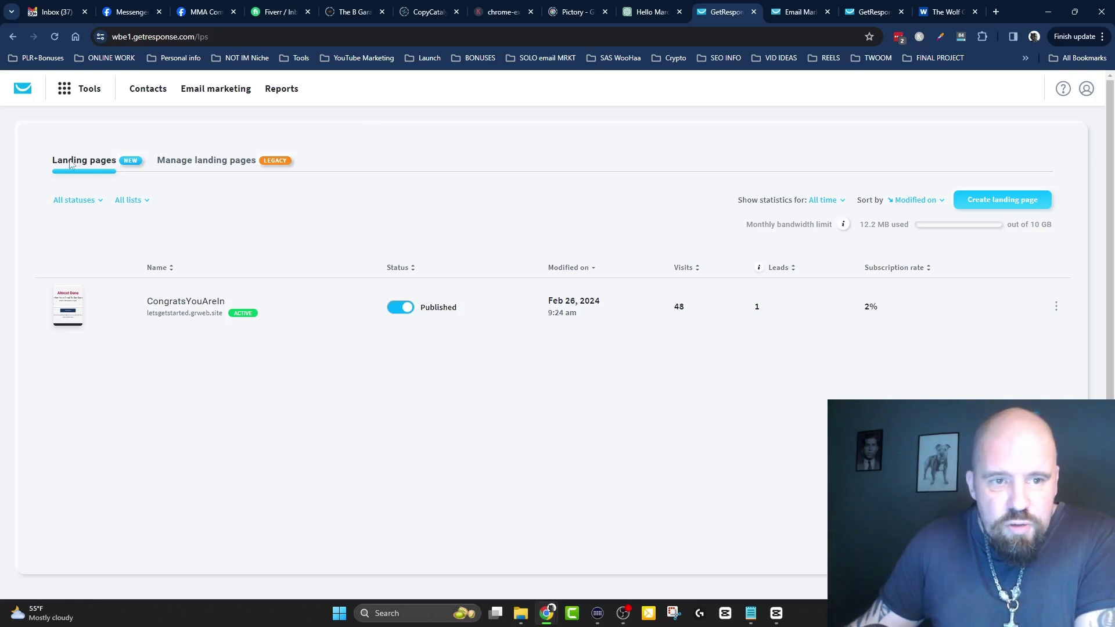
- Open the Make Your First $200+ a Day page in the legacy editor and drop in a Text block
left_click(227, 161)
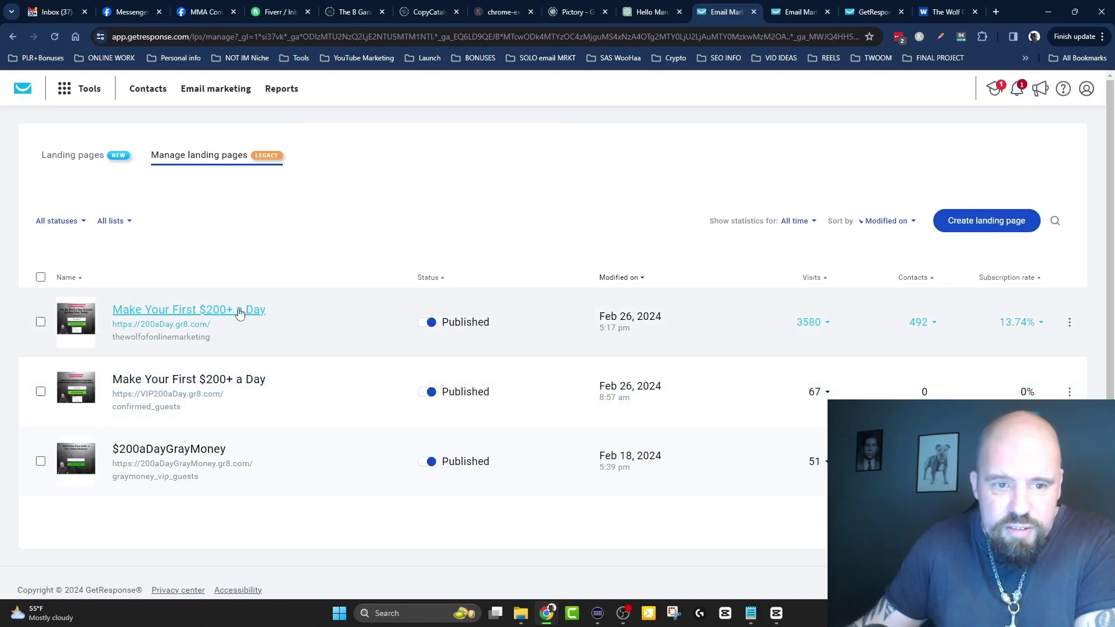
left_click(243, 385)
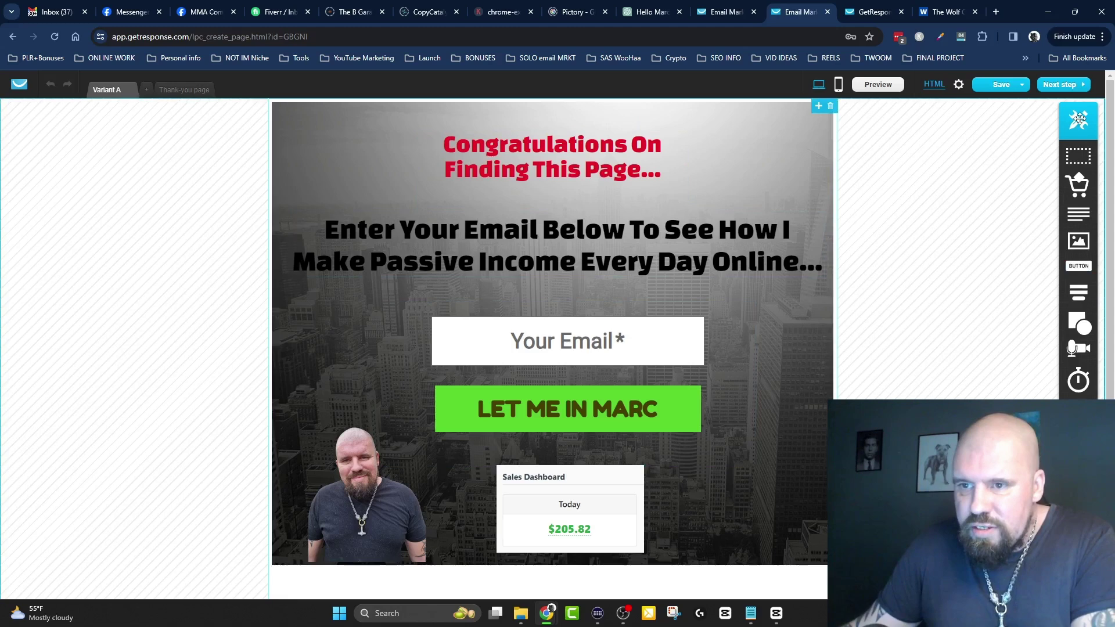
left_click_drag(1079, 119, 123, 98)
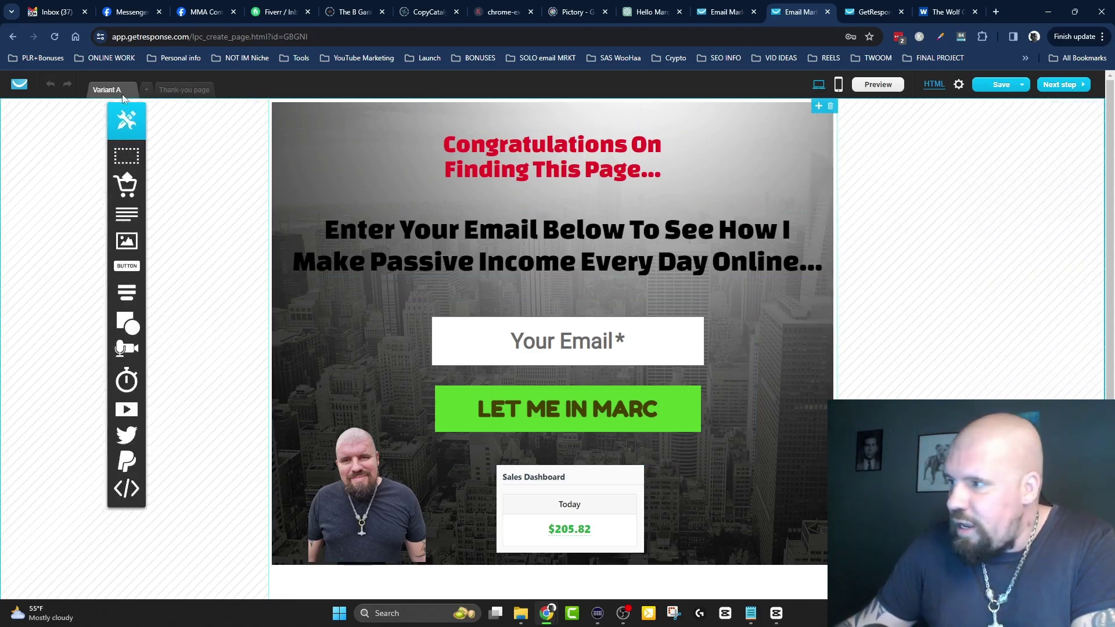
mouse_move(96, 296)
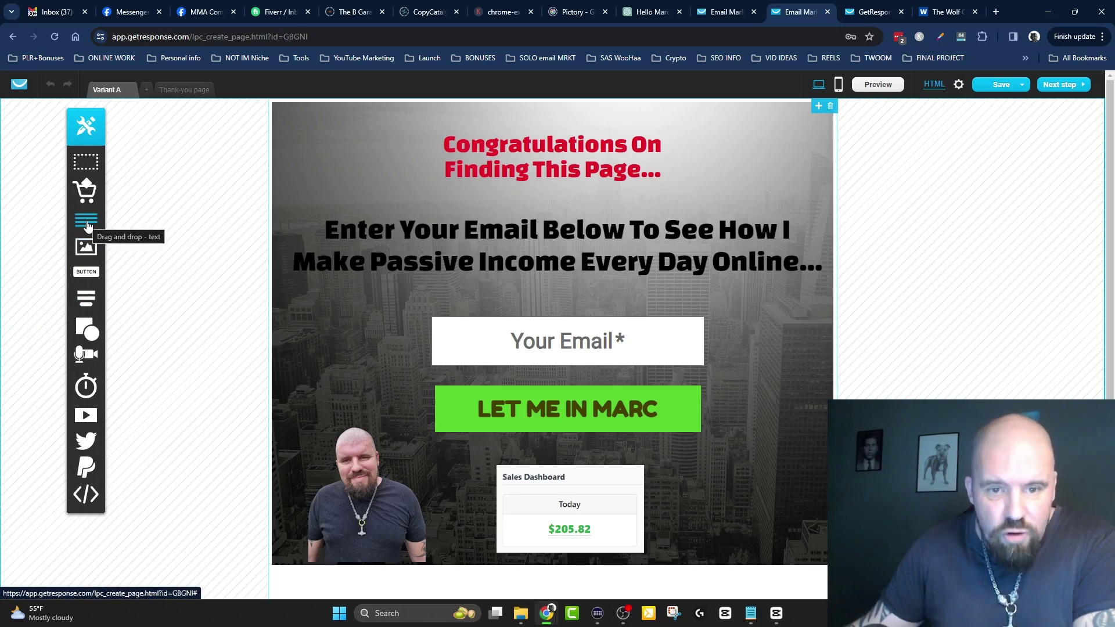
left_click_drag(87, 226, 854, 269)
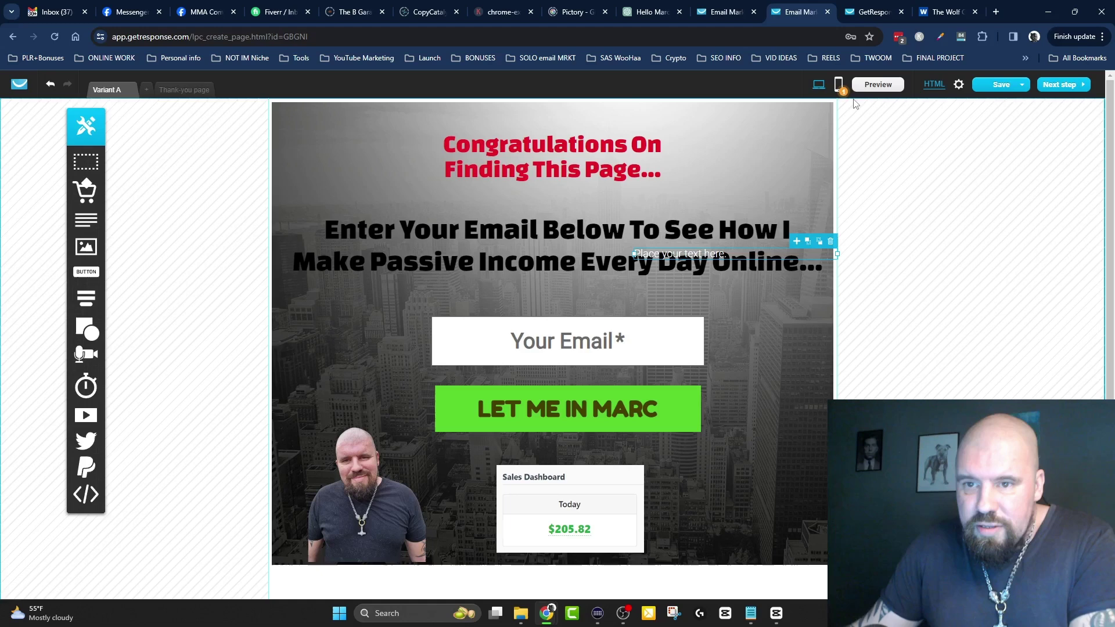
- Preview the page in mobile view, select the Congratulations headline, then return to desktop
left_click(838, 86)
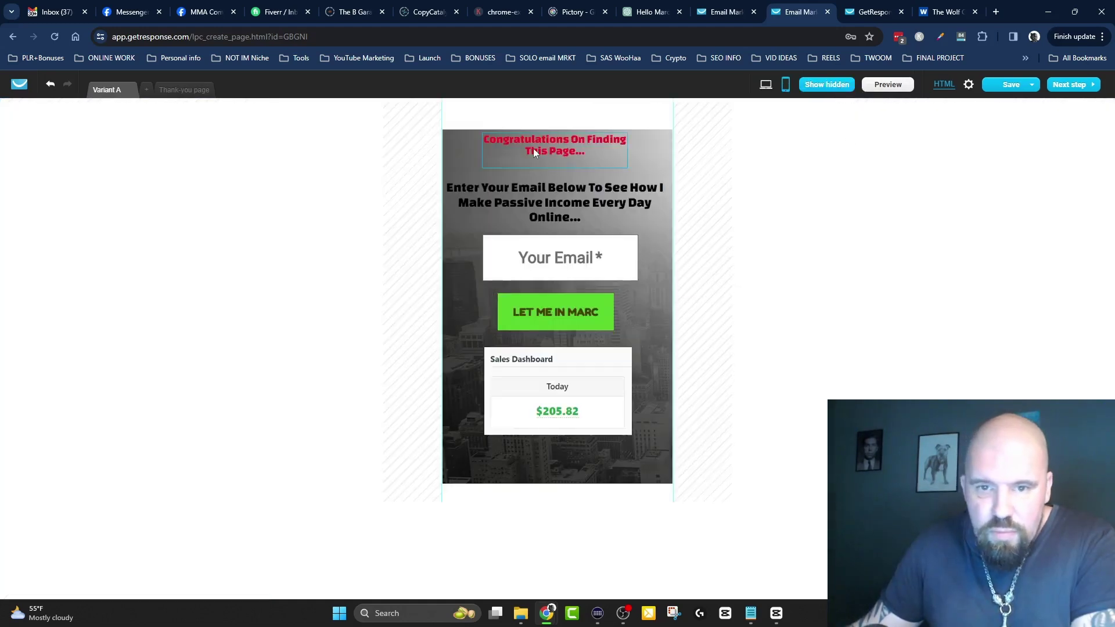
left_click_drag(533, 152, 537, 165)
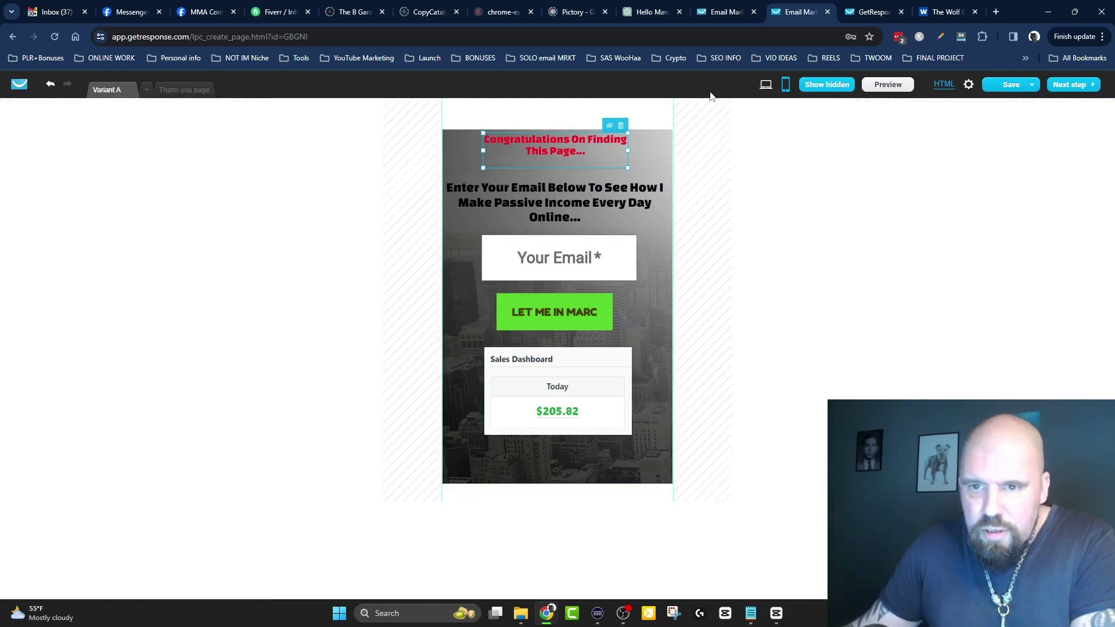
left_click(765, 86)
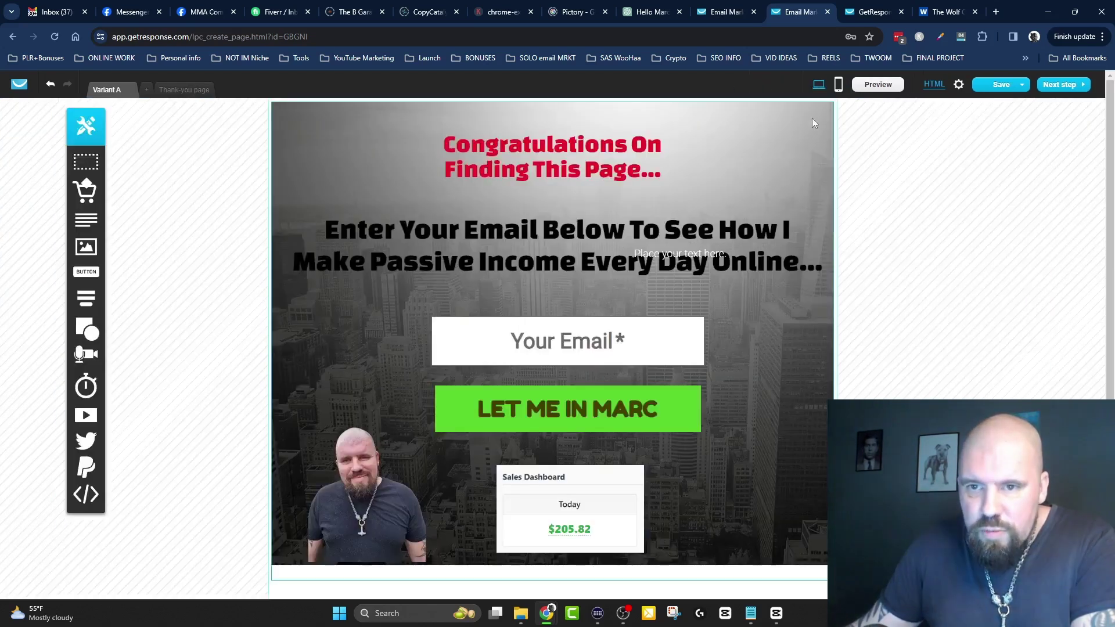
- Leave the editor without saving and return to the new Landing pages list
left_click(827, 13)
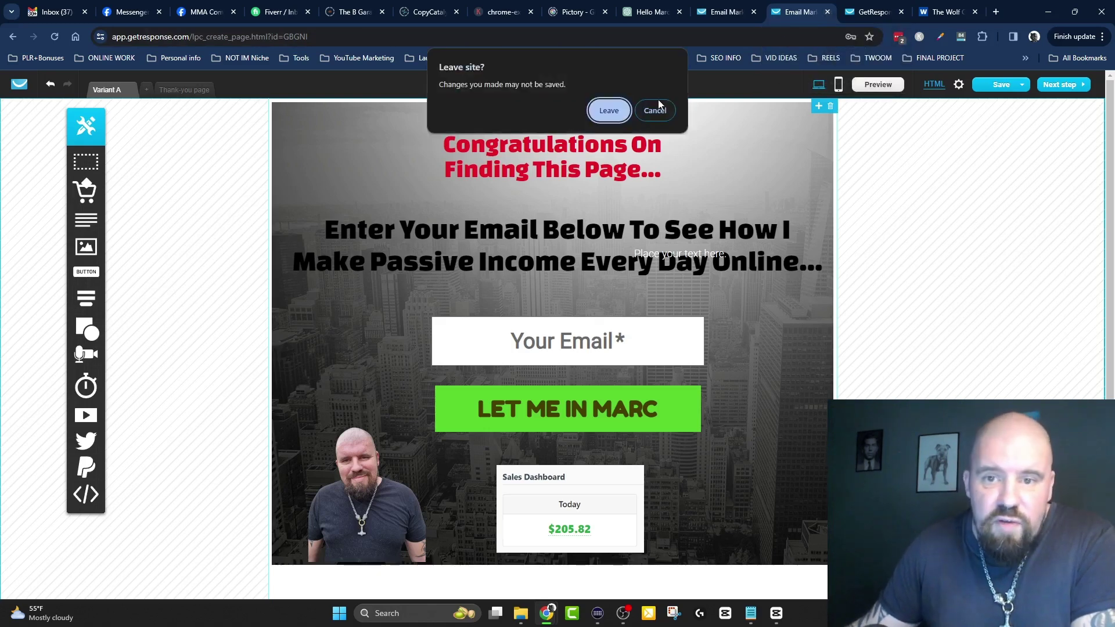
left_click(610, 115)
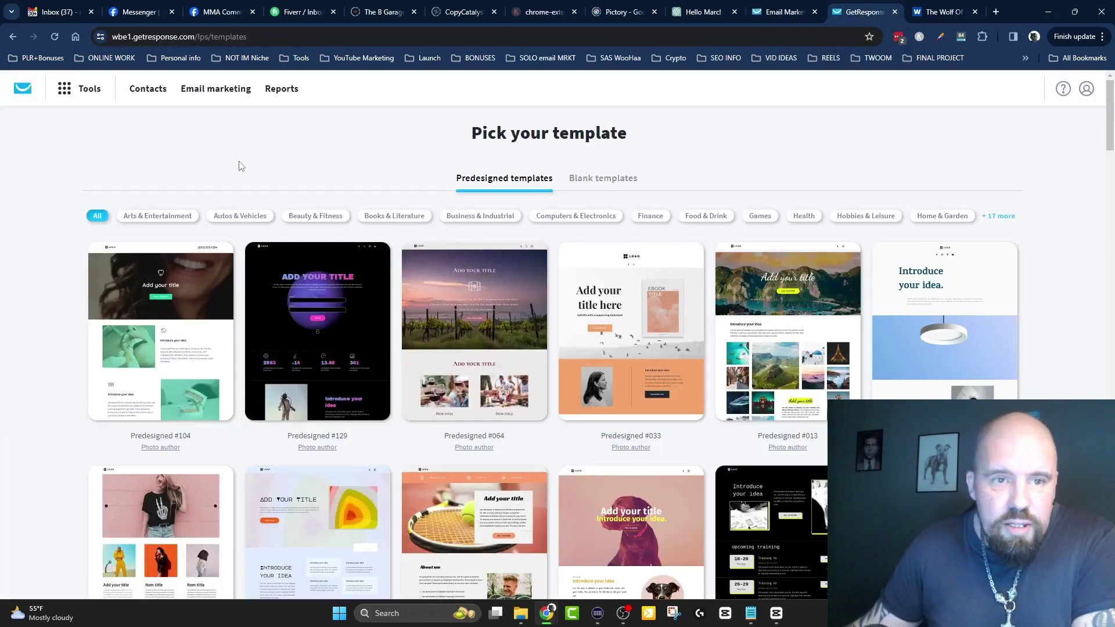
left_click(766, 7)
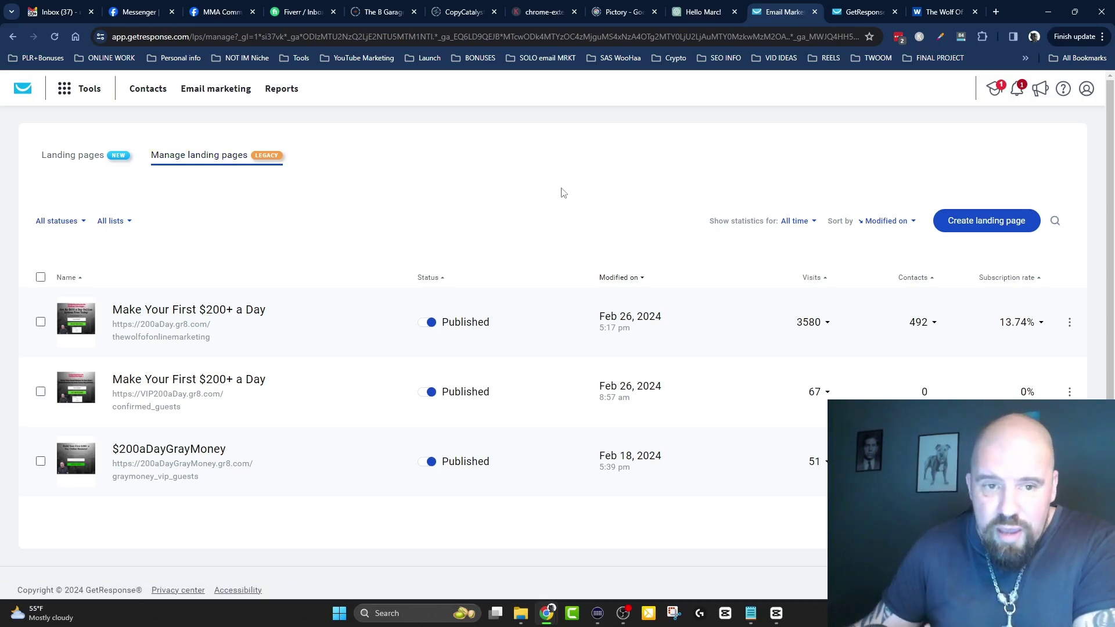
left_click(79, 157)
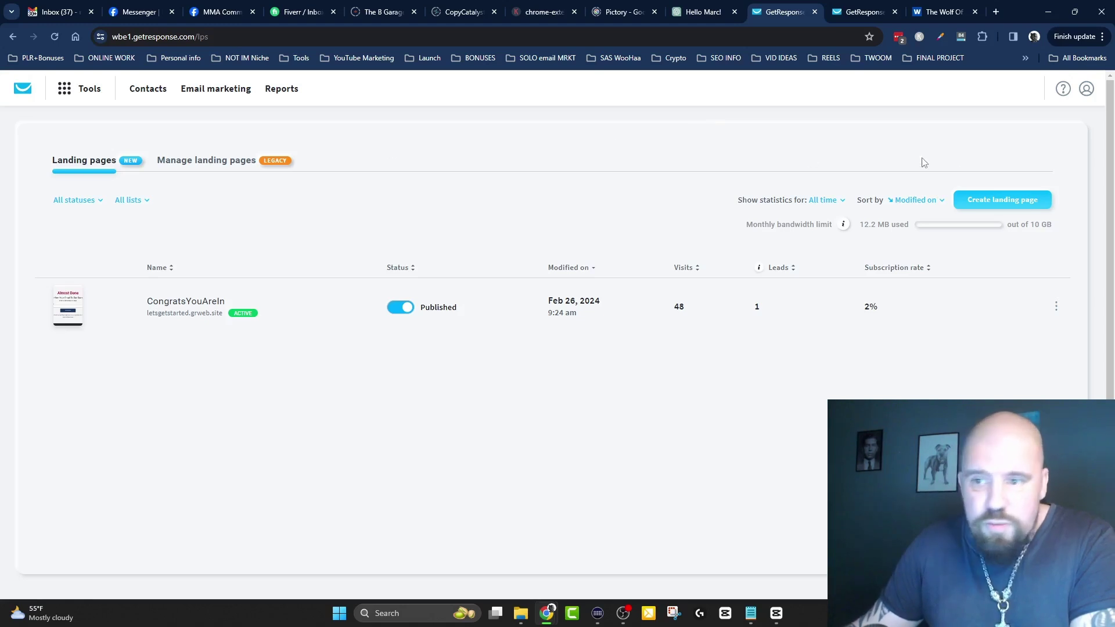
- Start a new landing page from the Landing pages list's Create landing page button
left_click(997, 203)
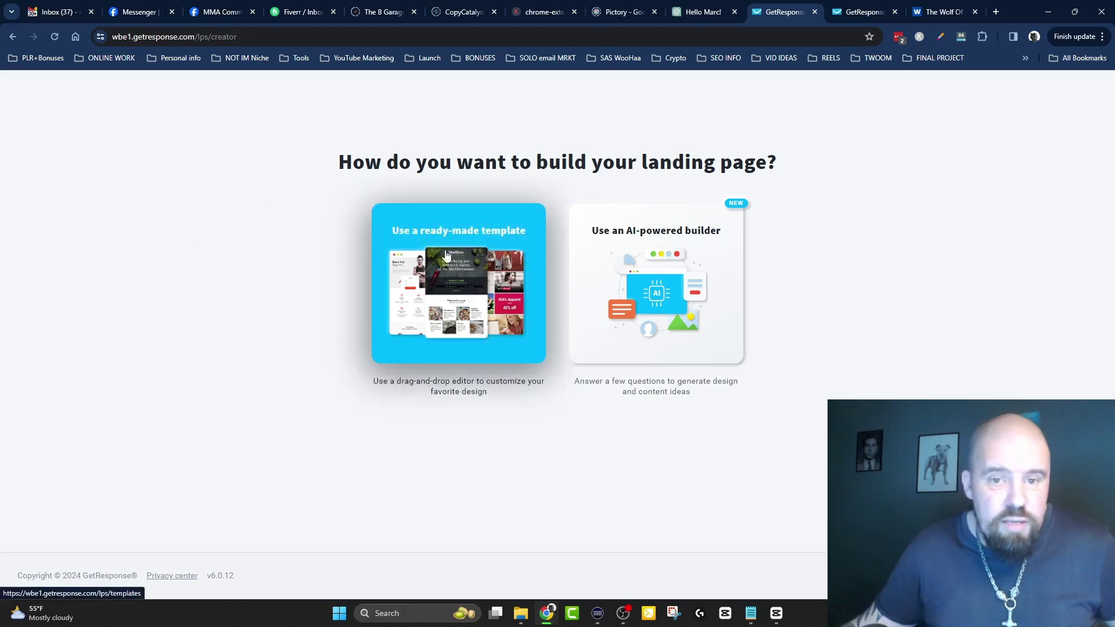
left_click(471, 255)
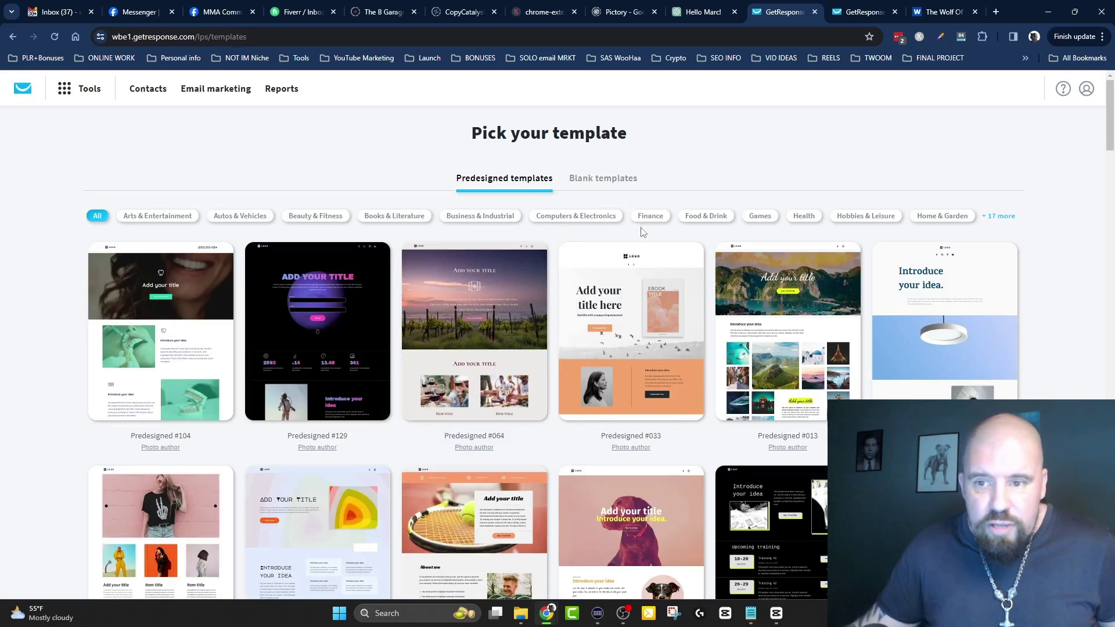
left_click(1006, 218)
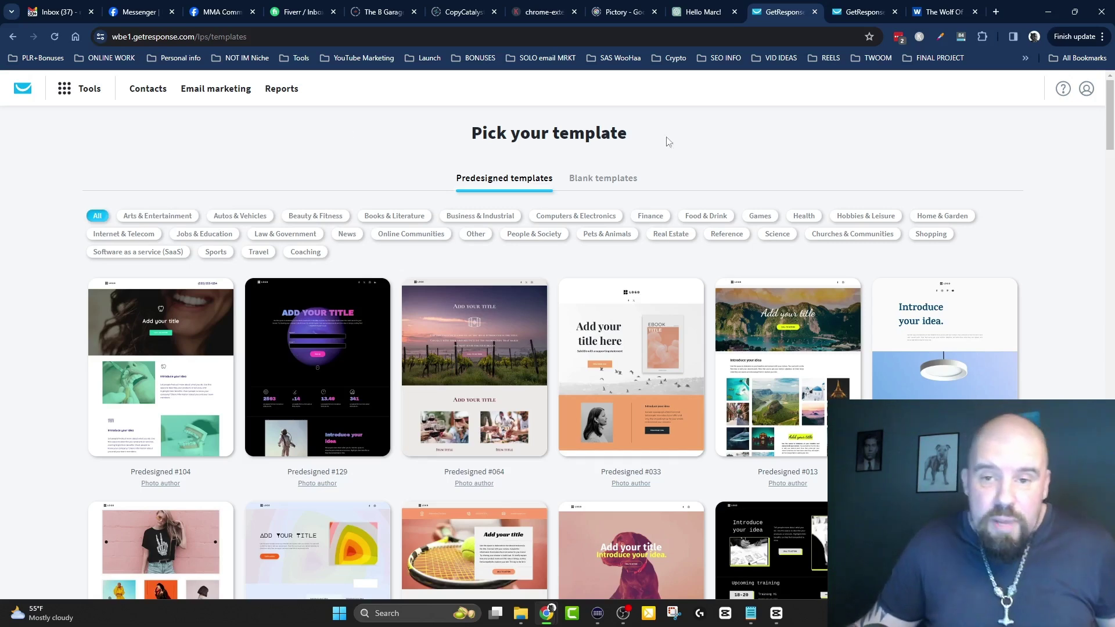
scroll(406, 138, "down", 2)
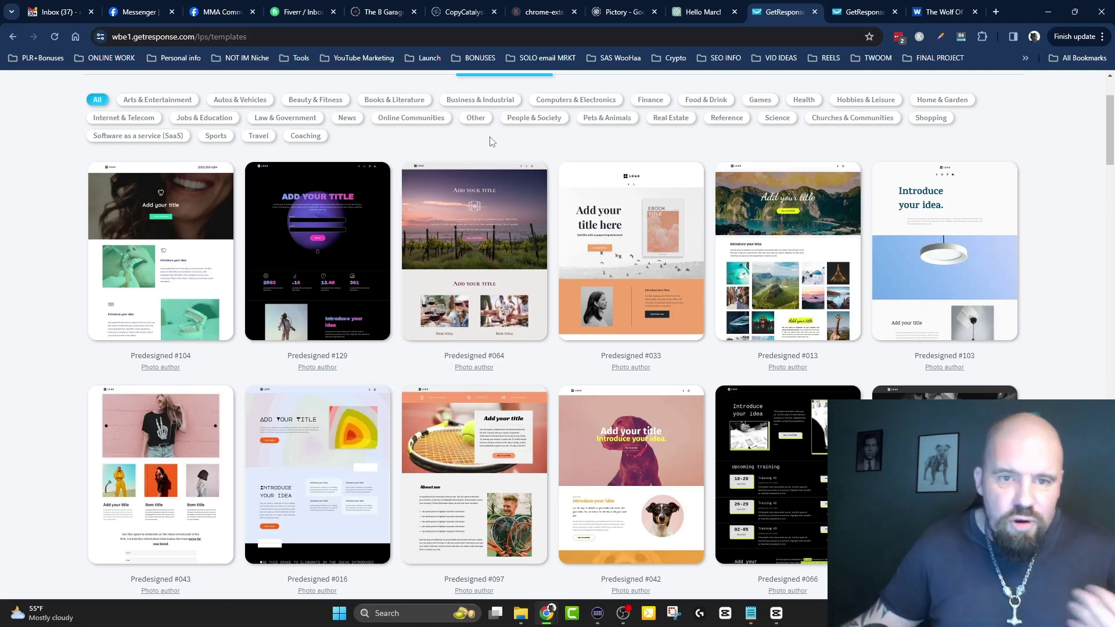
scroll(581, 436, "down", 2)
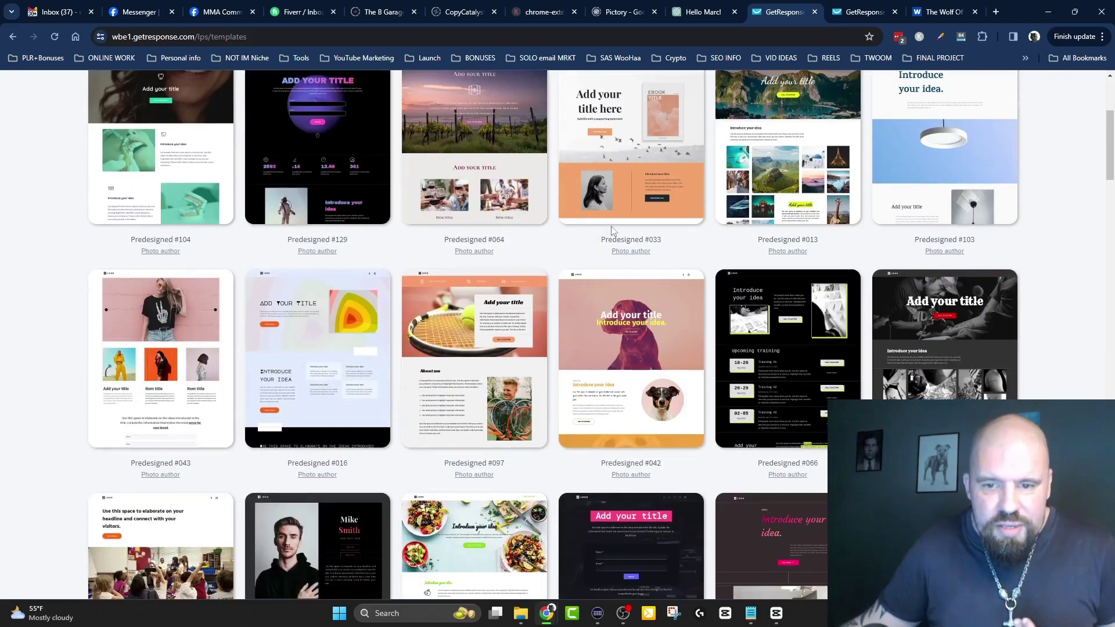
mouse_move(591, 413)
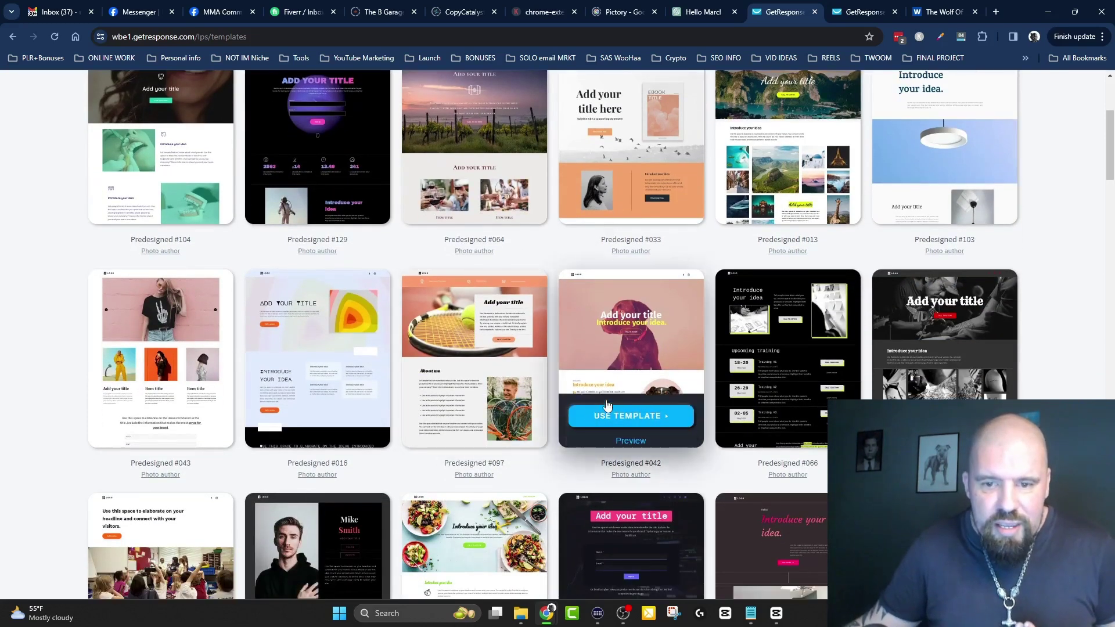
left_click(631, 433)
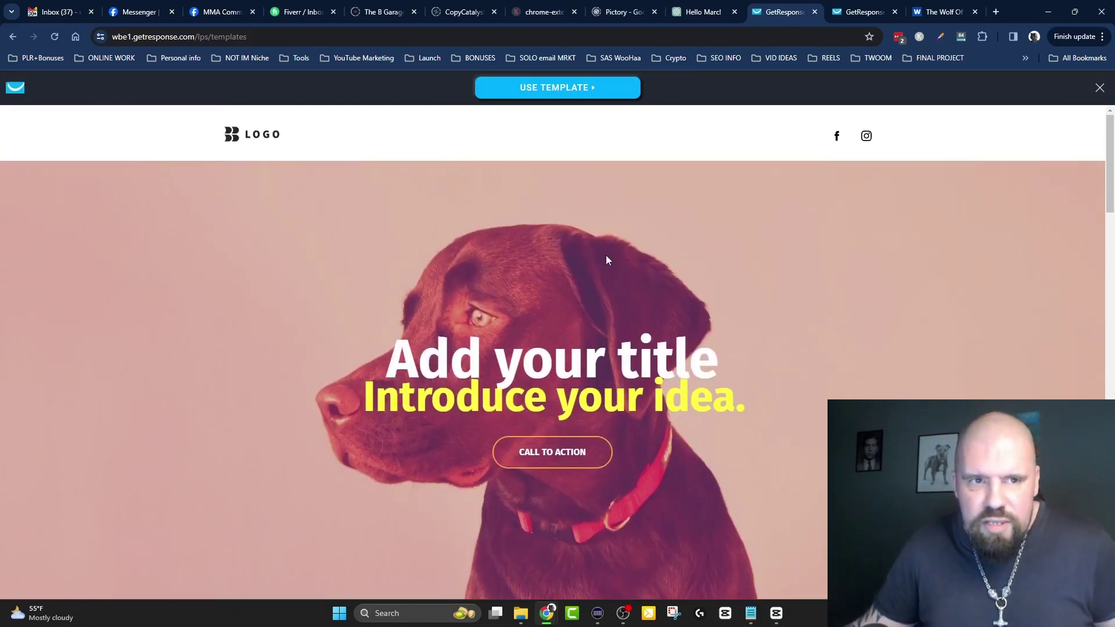
left_click(12, 39)
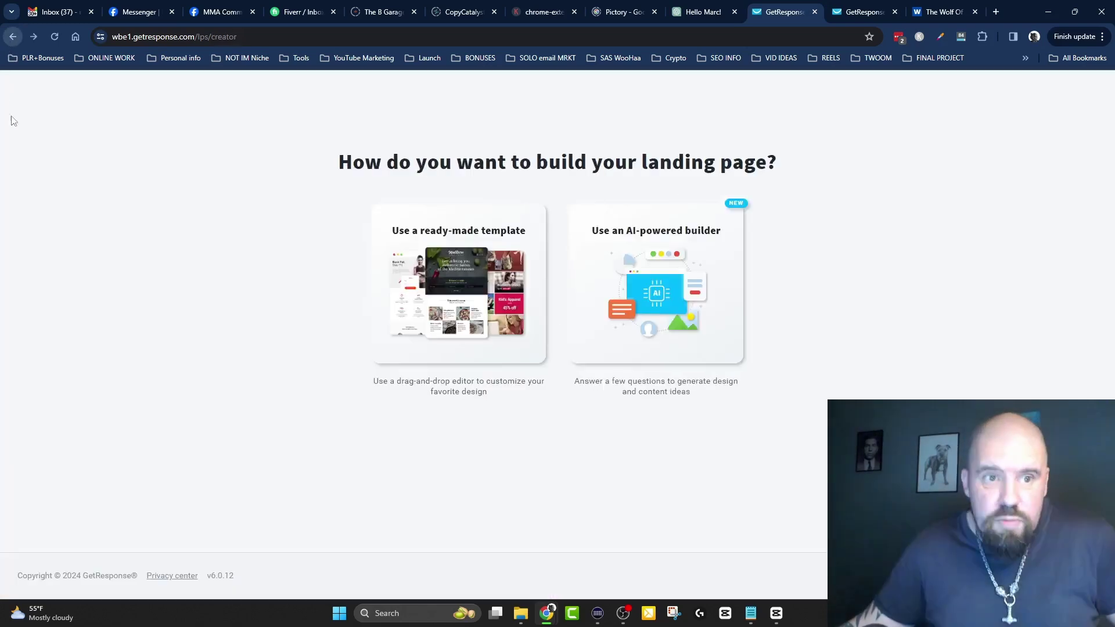
left_click(478, 265)
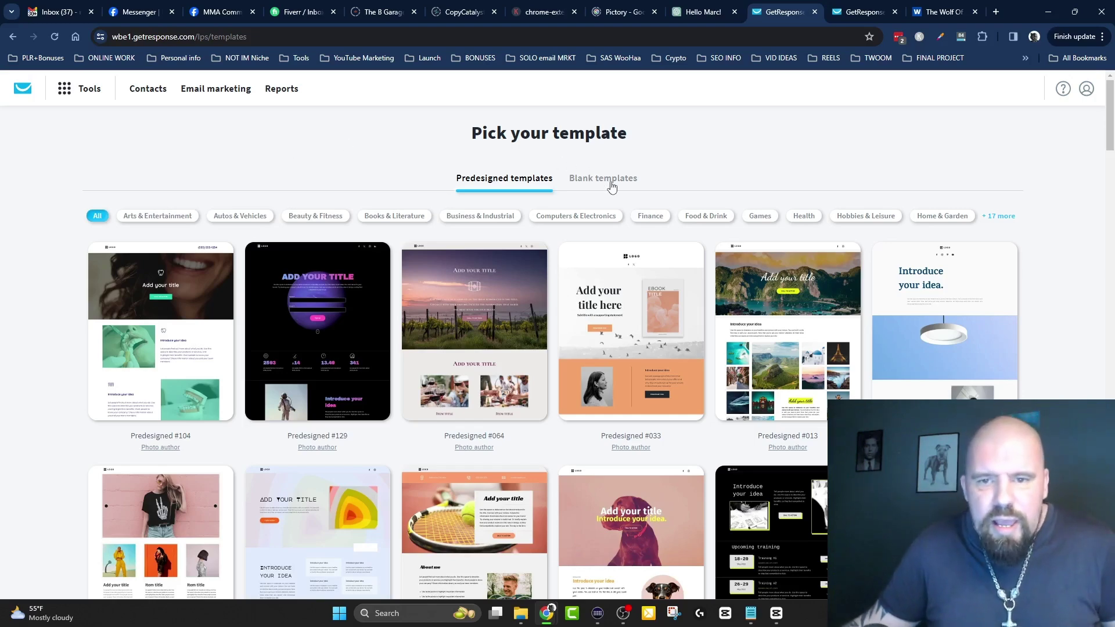
scroll(605, 204, "down", 7)
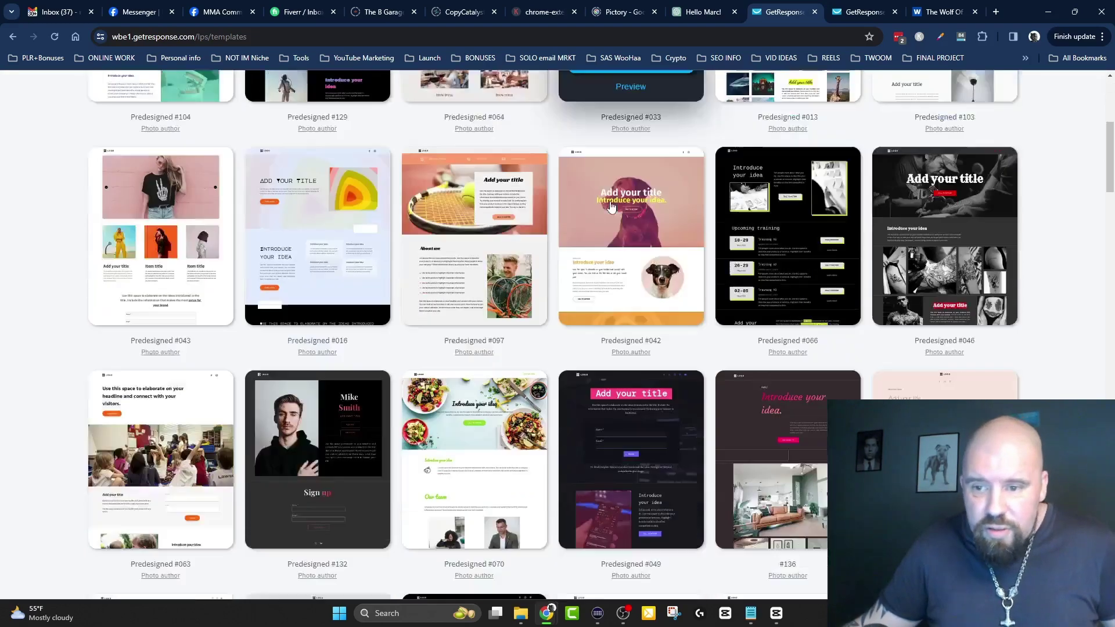
scroll(610, 192, "down", 13)
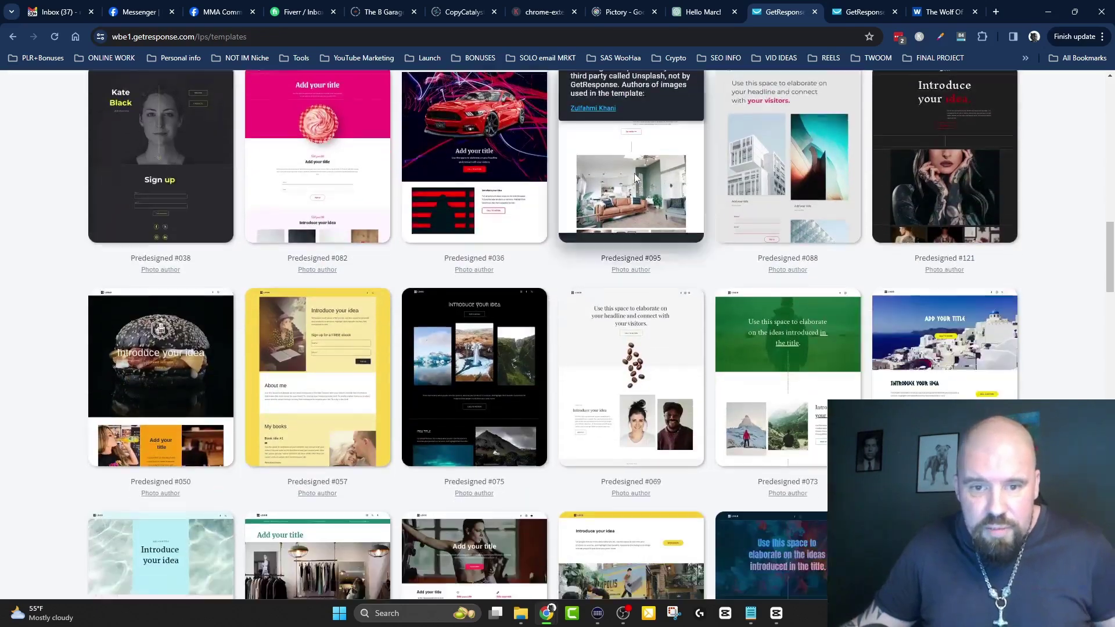
scroll(636, 177, "down", 11)
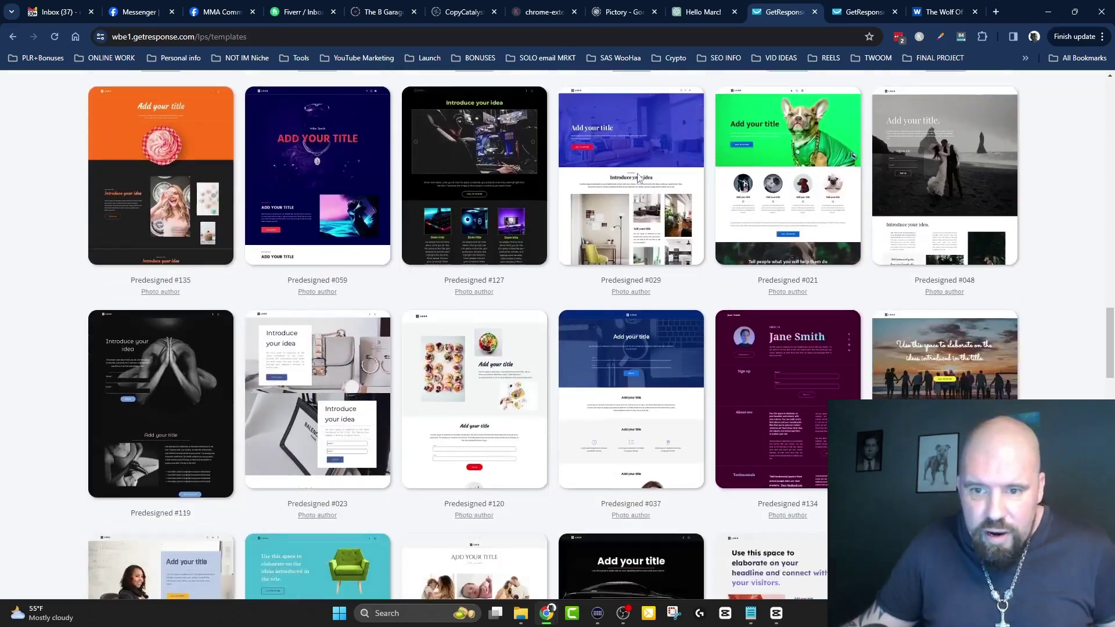
scroll(638, 177, "down", 1)
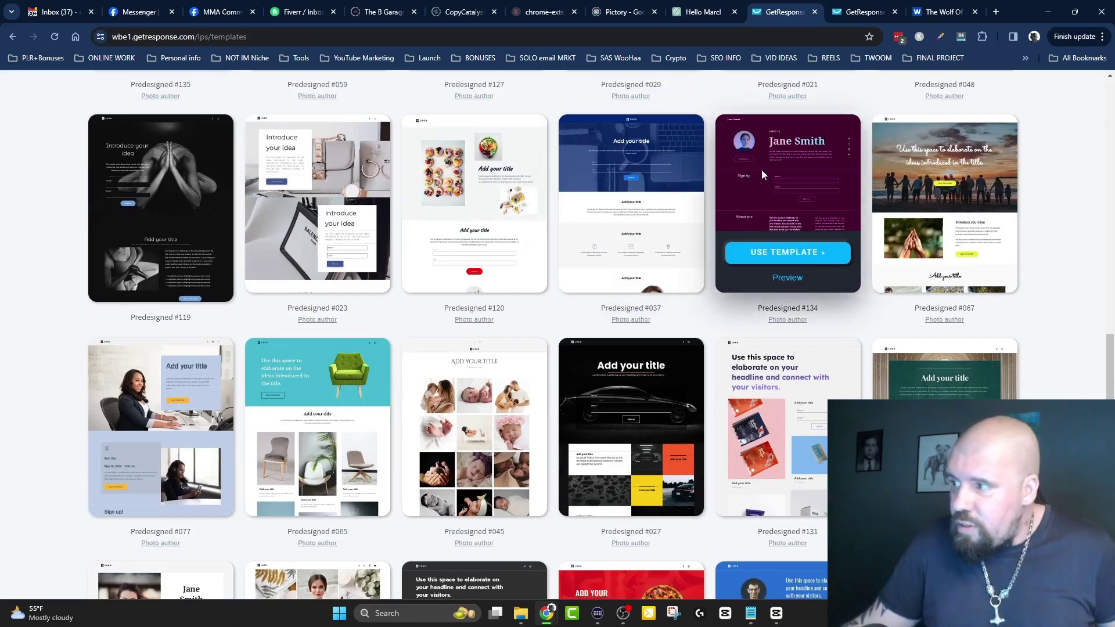
scroll(532, 192, "down", 1)
scroll(532, 192, "down", 18)
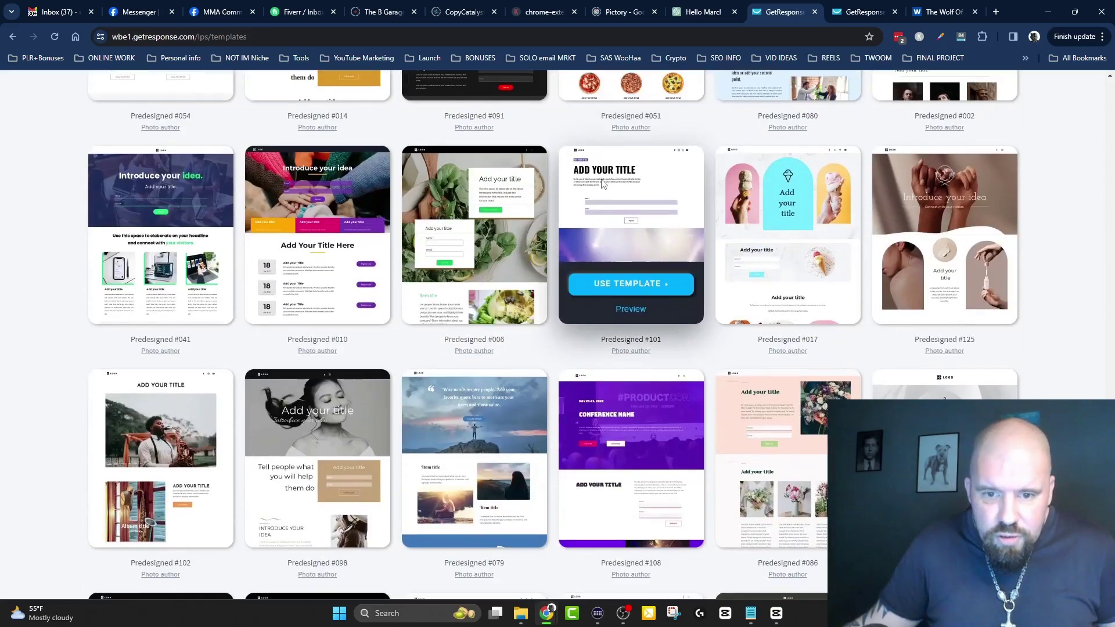
scroll(603, 183, "down", 8)
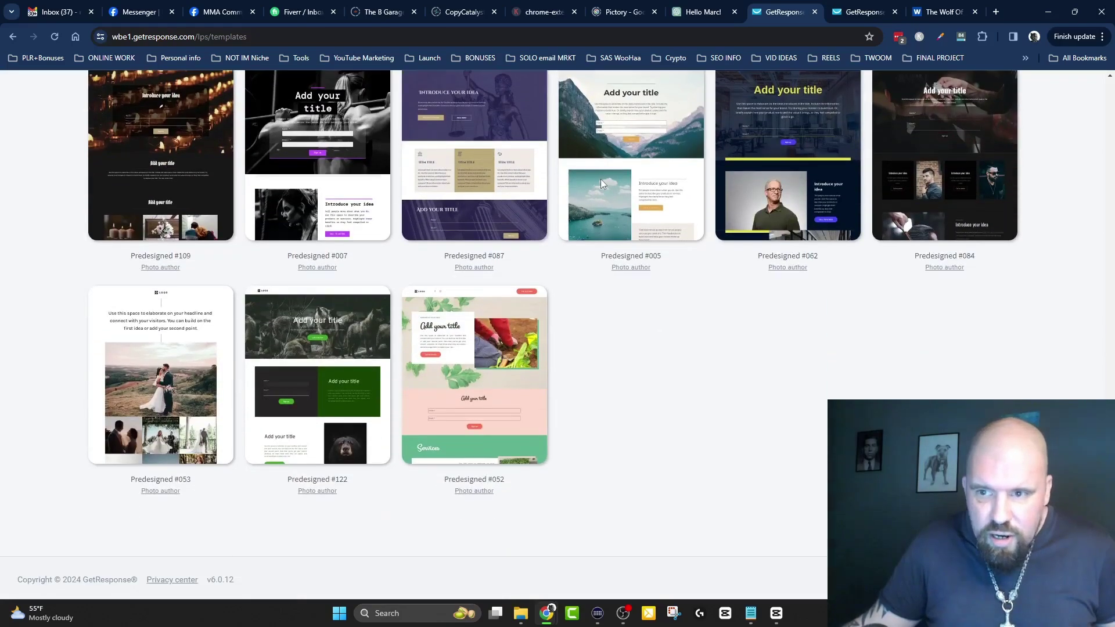
scroll(622, 292, "up", 15)
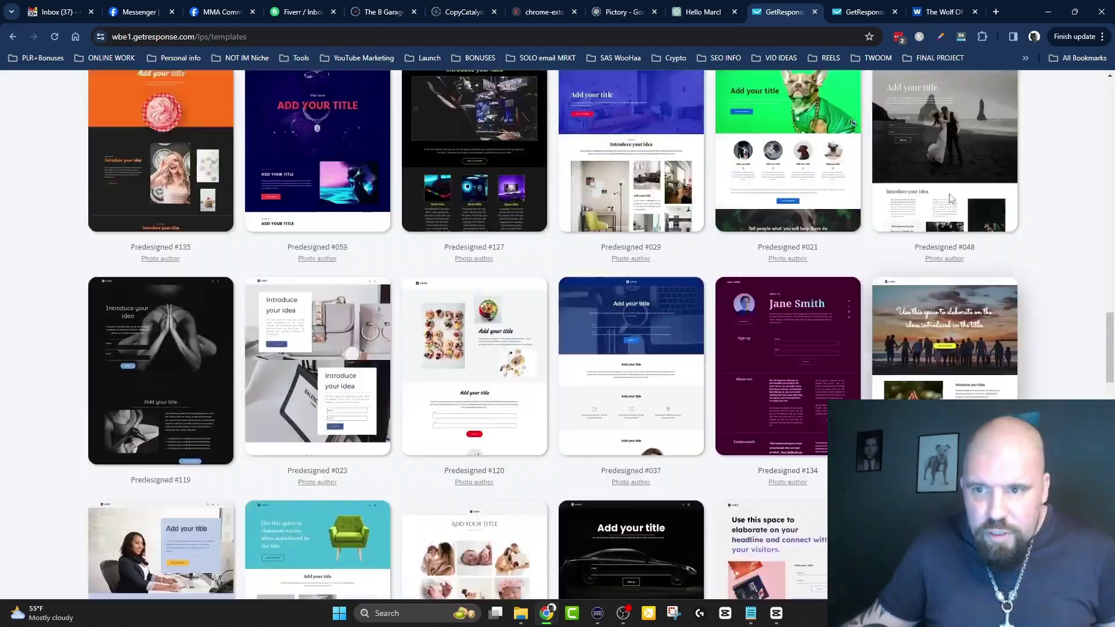
scroll(951, 185, "up", 12)
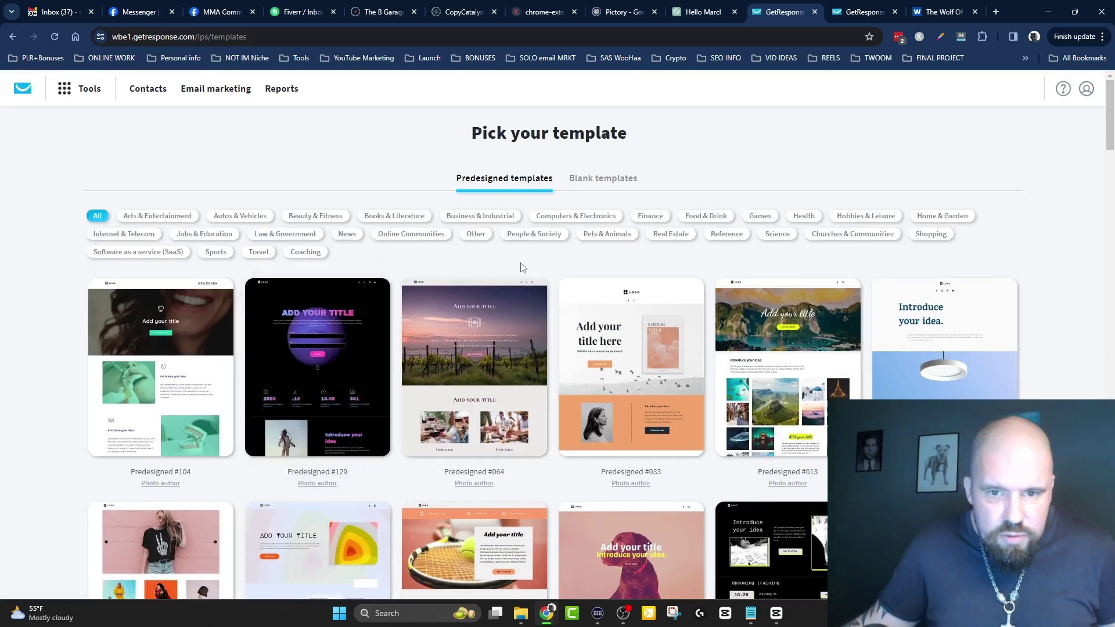
scroll(523, 262, "down", 2)
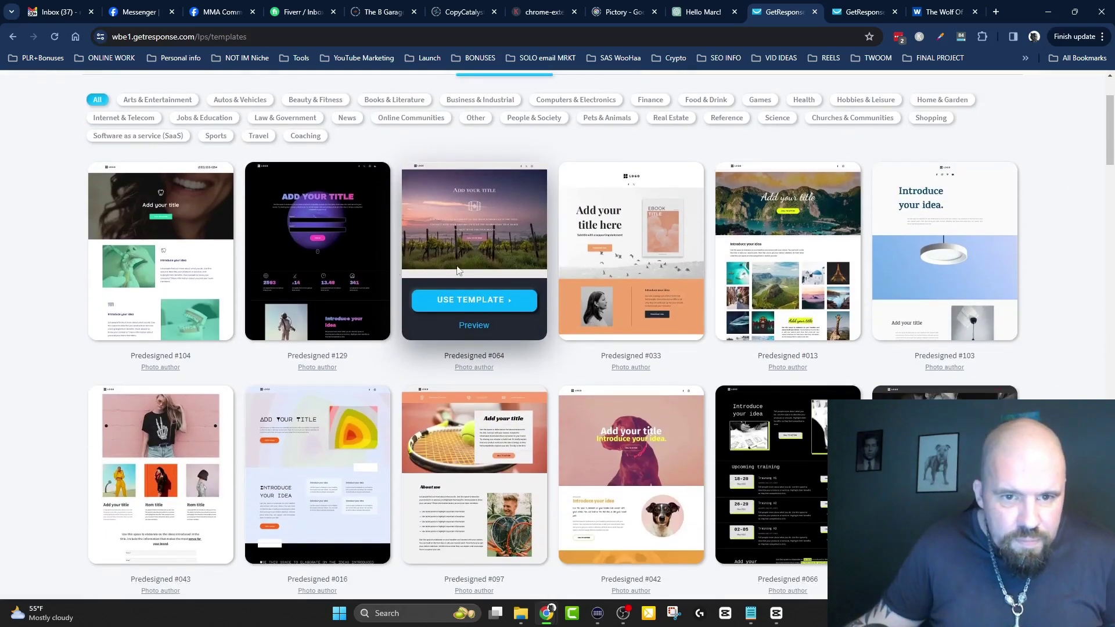
left_click(328, 306)
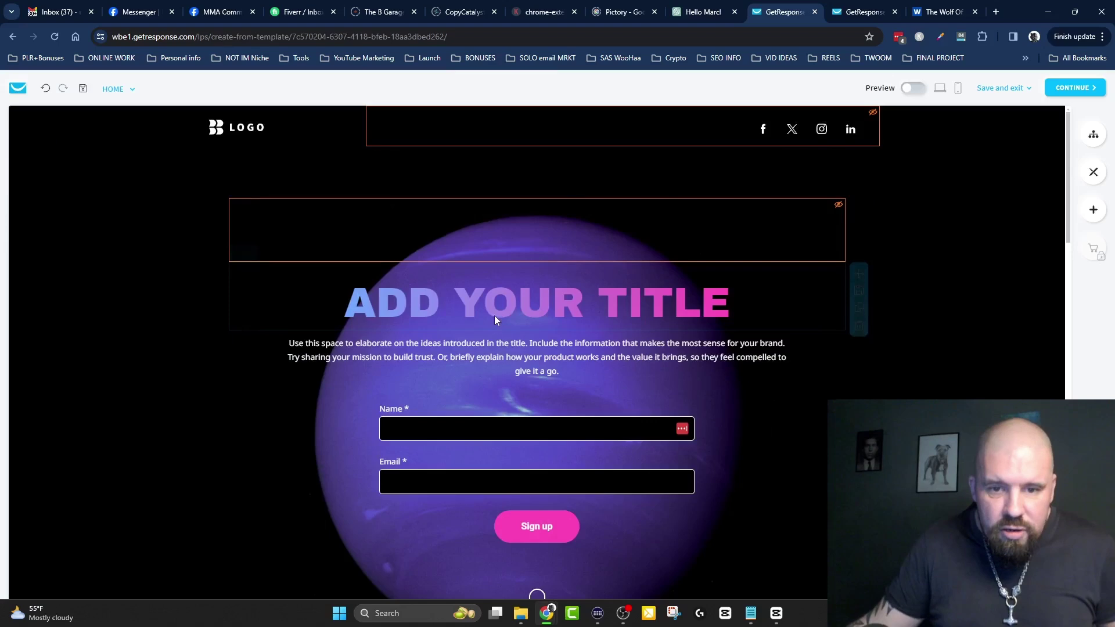
scroll(493, 316, "down", 8)
scroll(524, 386, "down", 14)
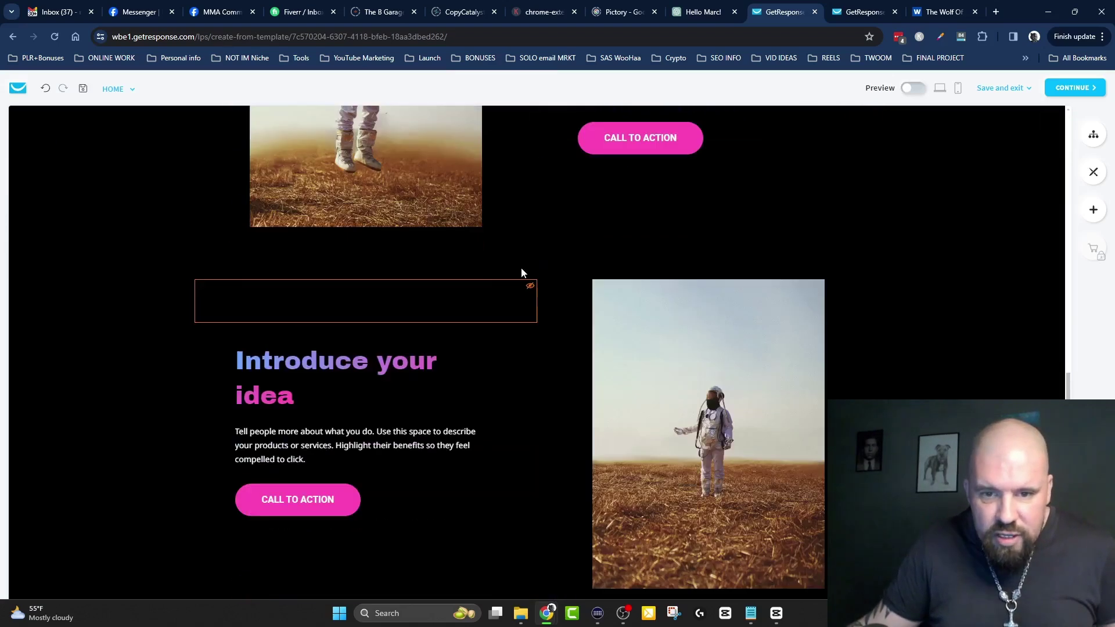
scroll(556, 273, "up", 17)
scroll(550, 322, "up", 6)
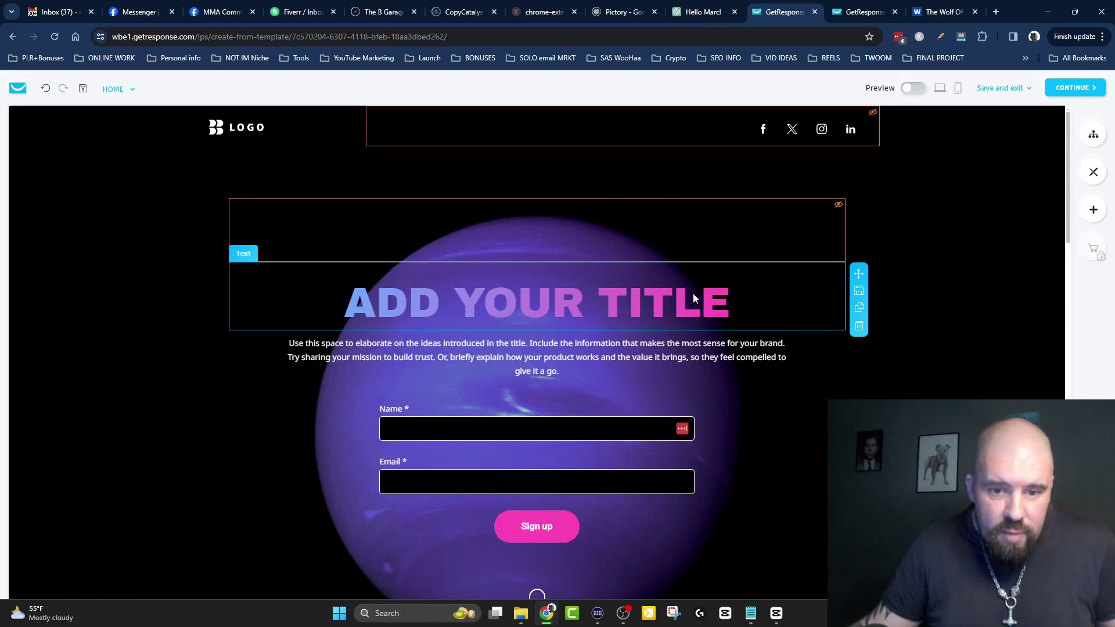
left_click(13, 36)
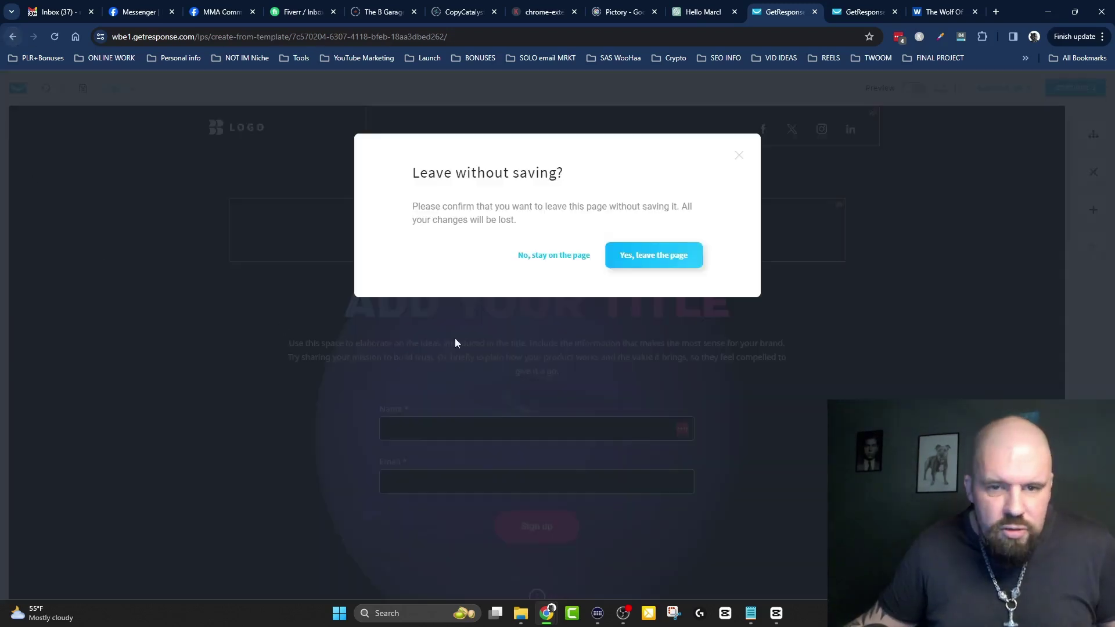
left_click(645, 256)
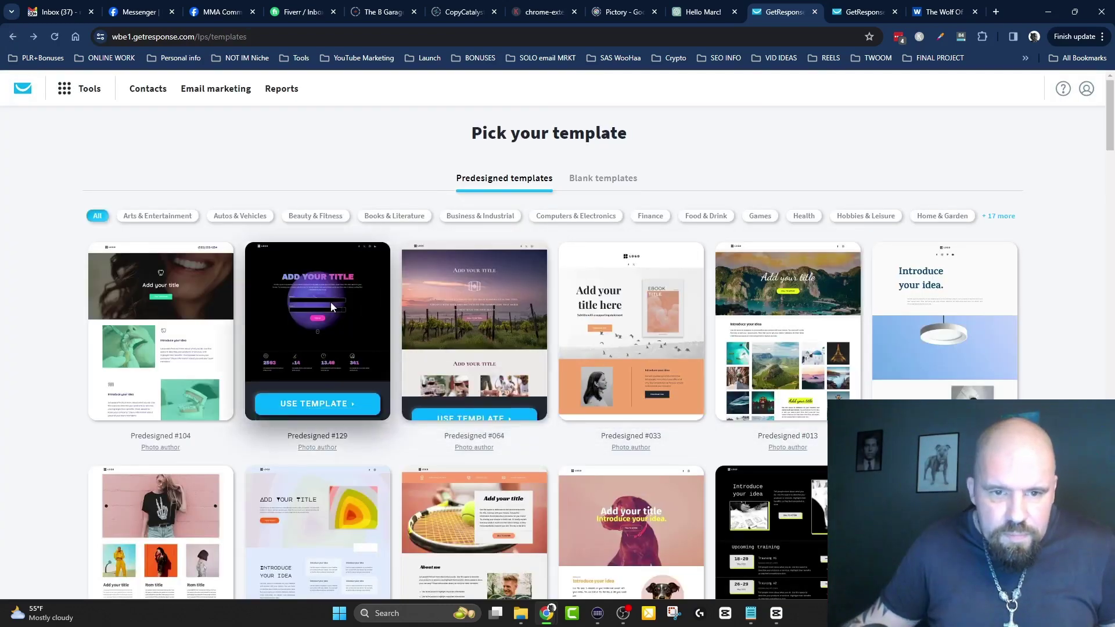
- Scroll the template gallery and preview the black car template Predesigned #027
scroll(326, 337, "down", 10)
scroll(374, 260, "down", 7)
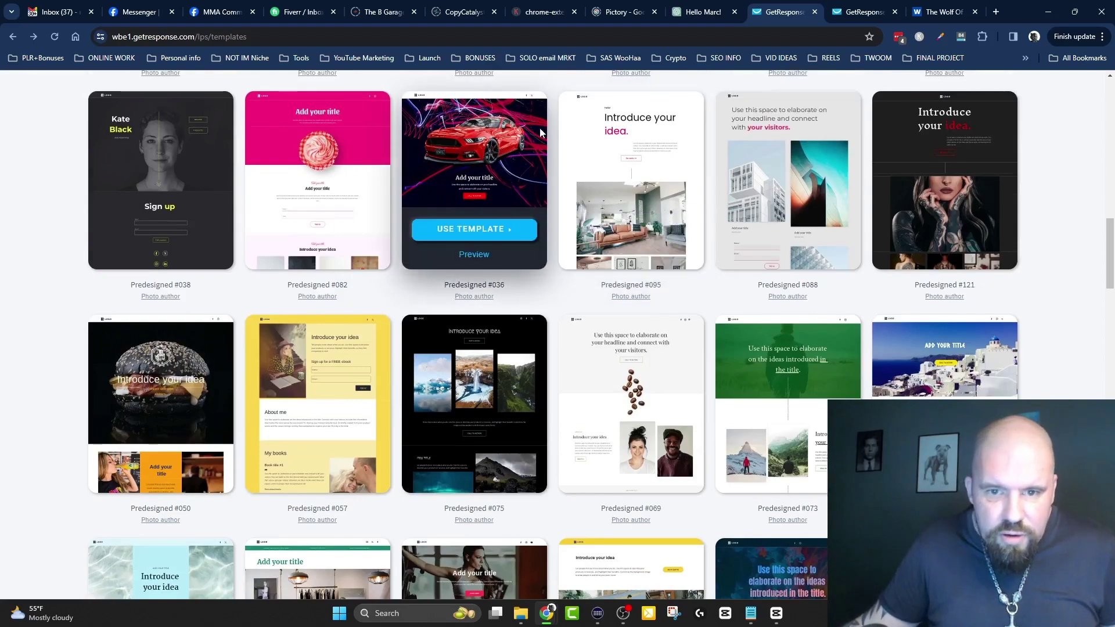
scroll(581, 174, "down", 9)
scroll(632, 194, "down", 8)
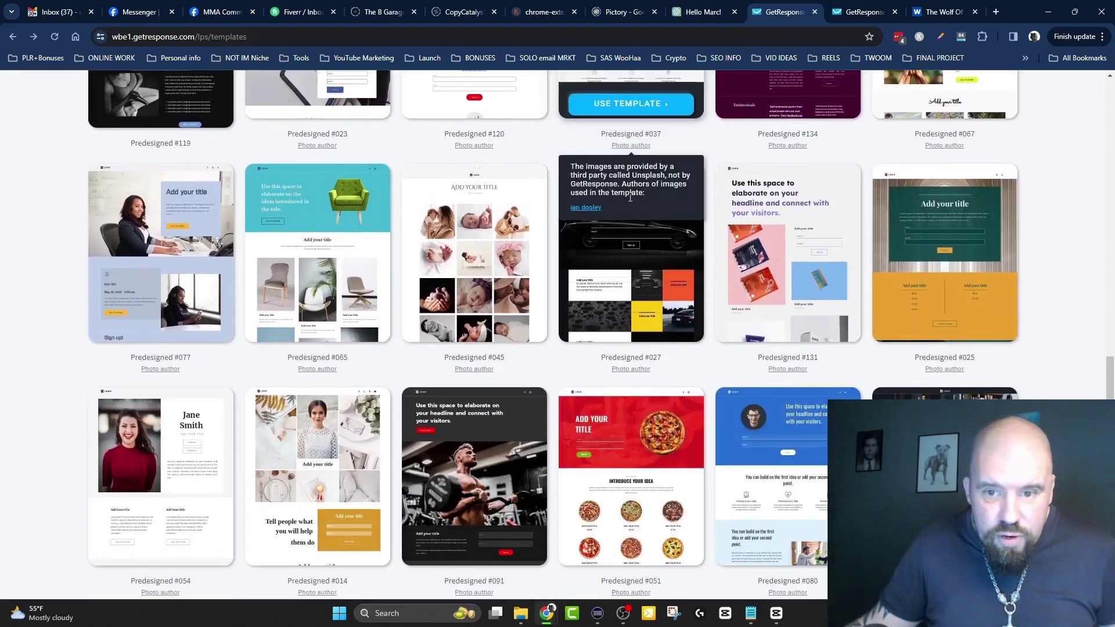
mouse_move(634, 270)
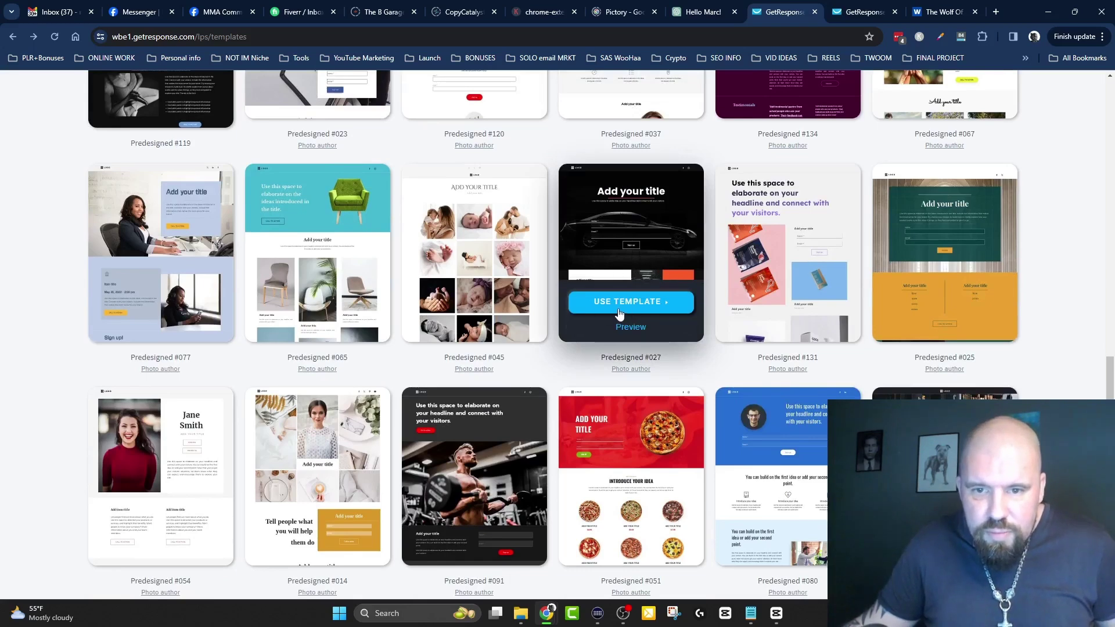
left_click(630, 327)
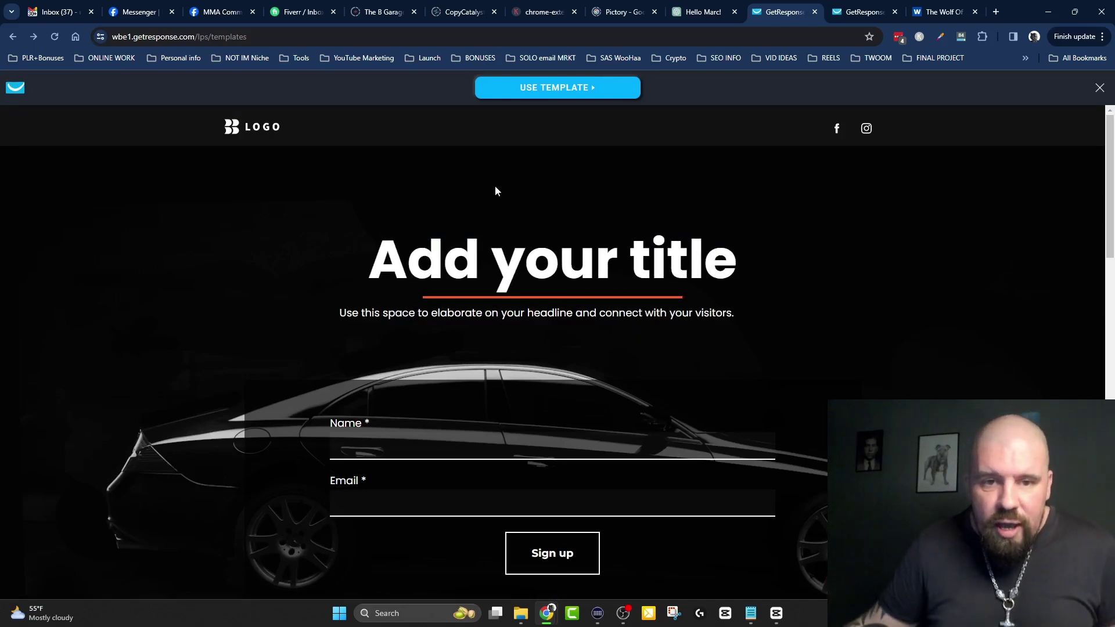
- Try the preview's signup form Name and Email fields, dismissing the autofill suggestions
scroll(457, 188, "down", 2)
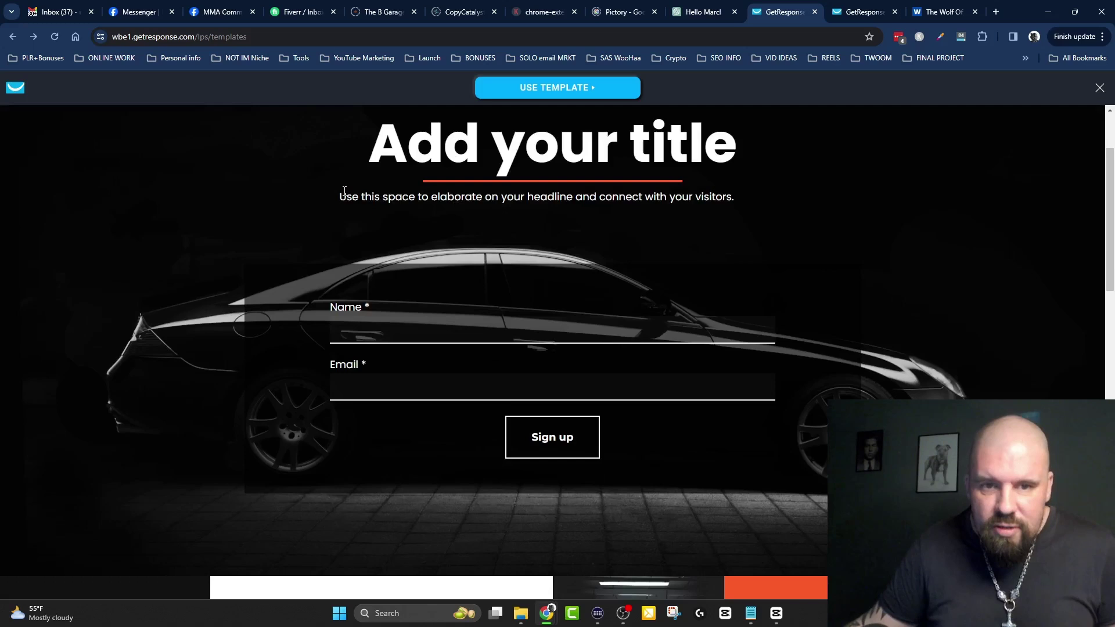
left_click(366, 335)
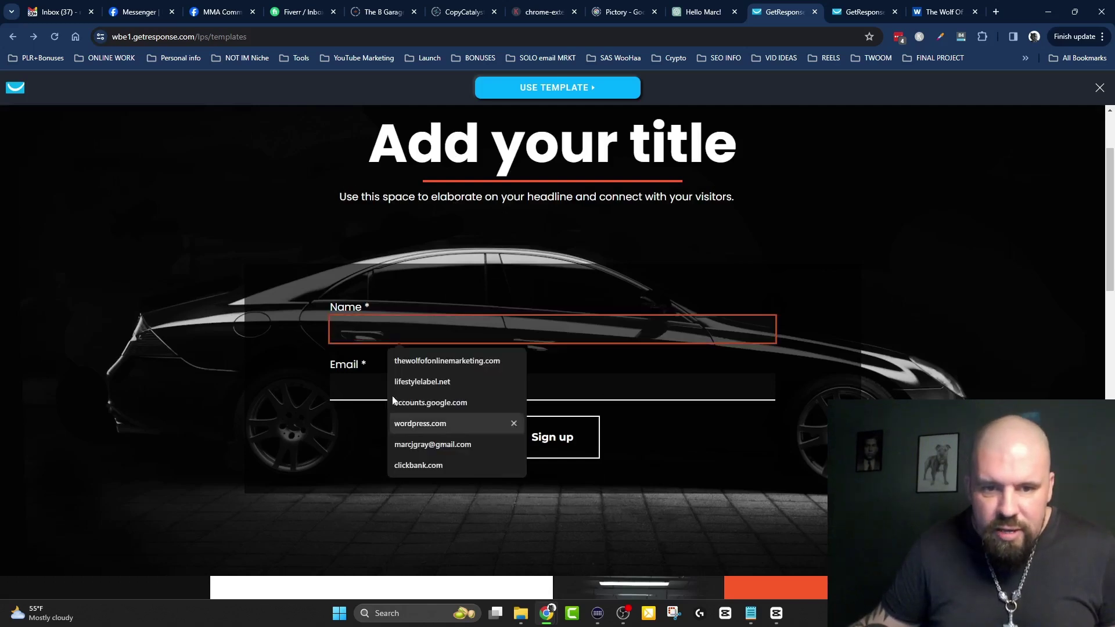
left_click(361, 390)
left_click(627, 331)
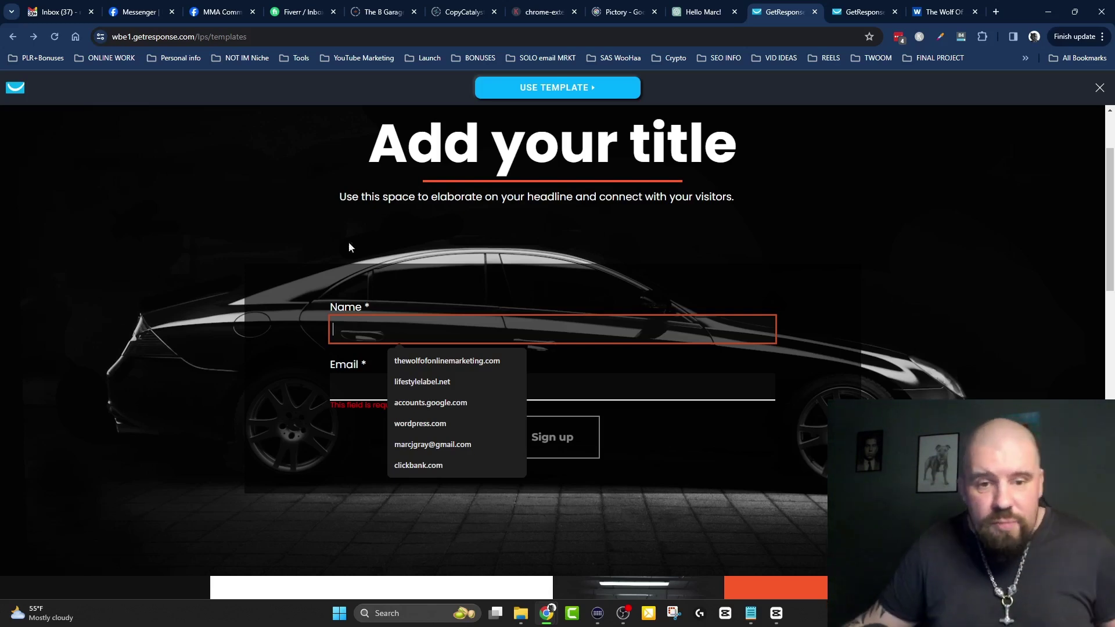
left_click(269, 233)
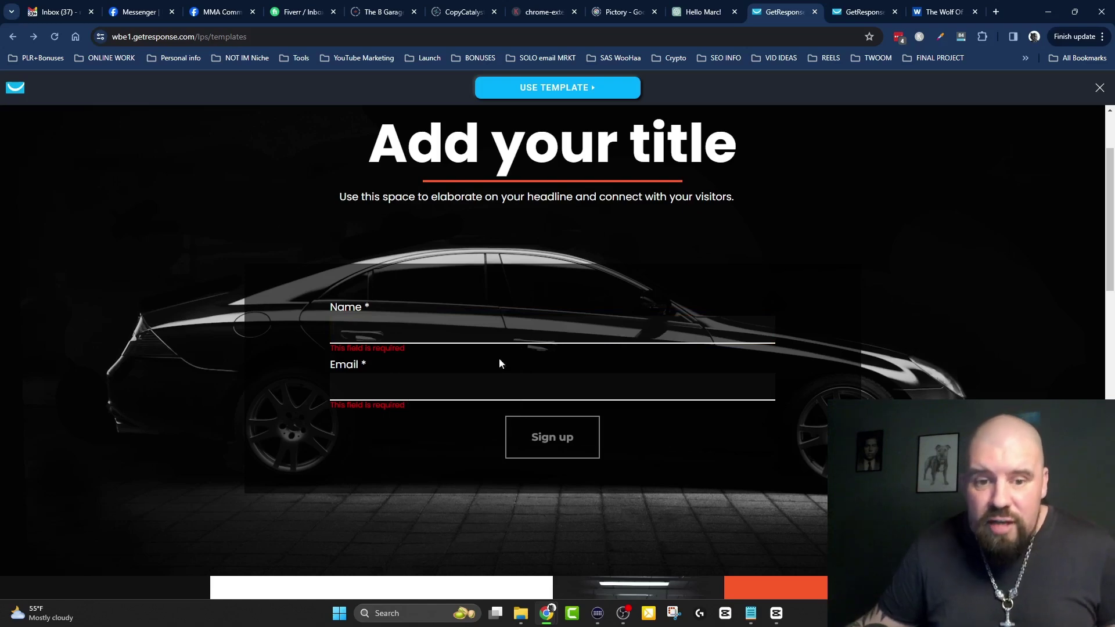
left_click(373, 385)
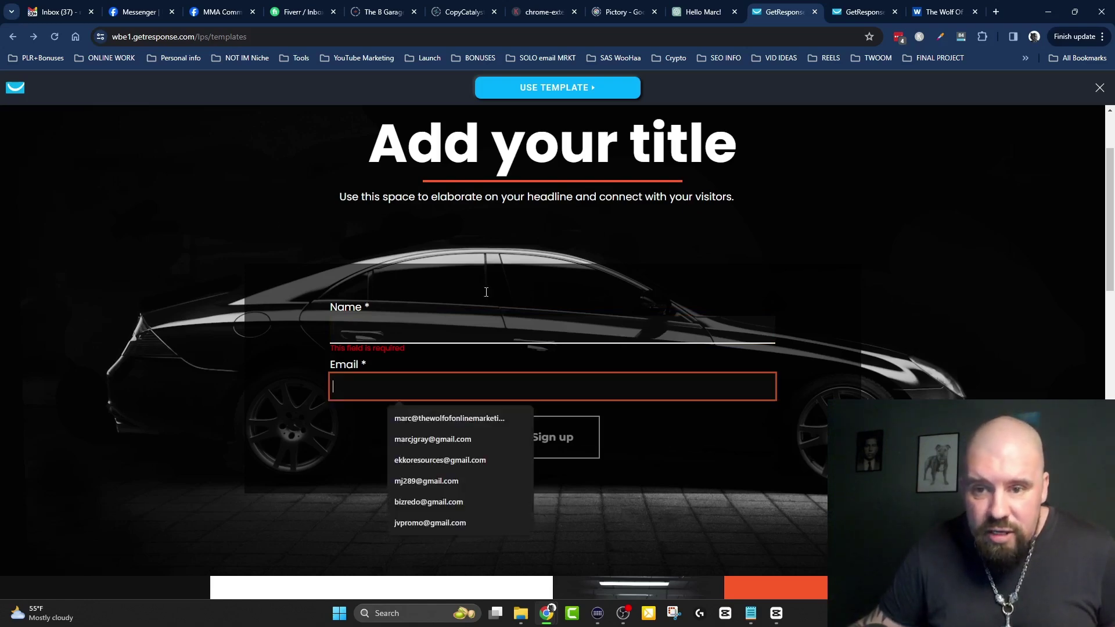
left_click(839, 197)
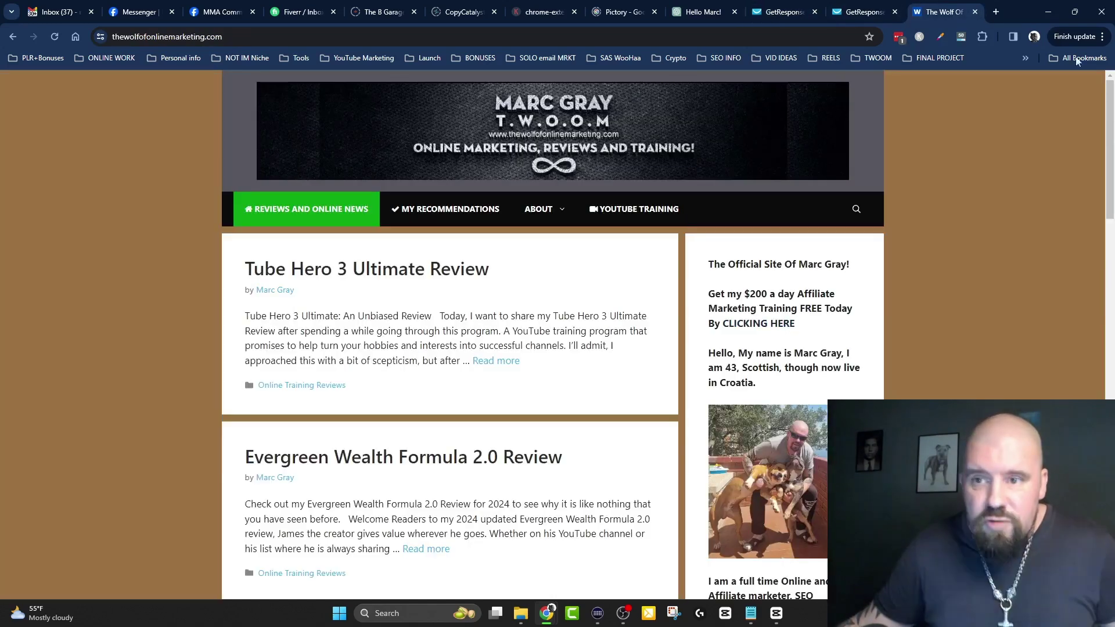
- On the blog homepage, open the post 'Are Solo Ads a Trusted Source of Traffic'
left_click(939, 11)
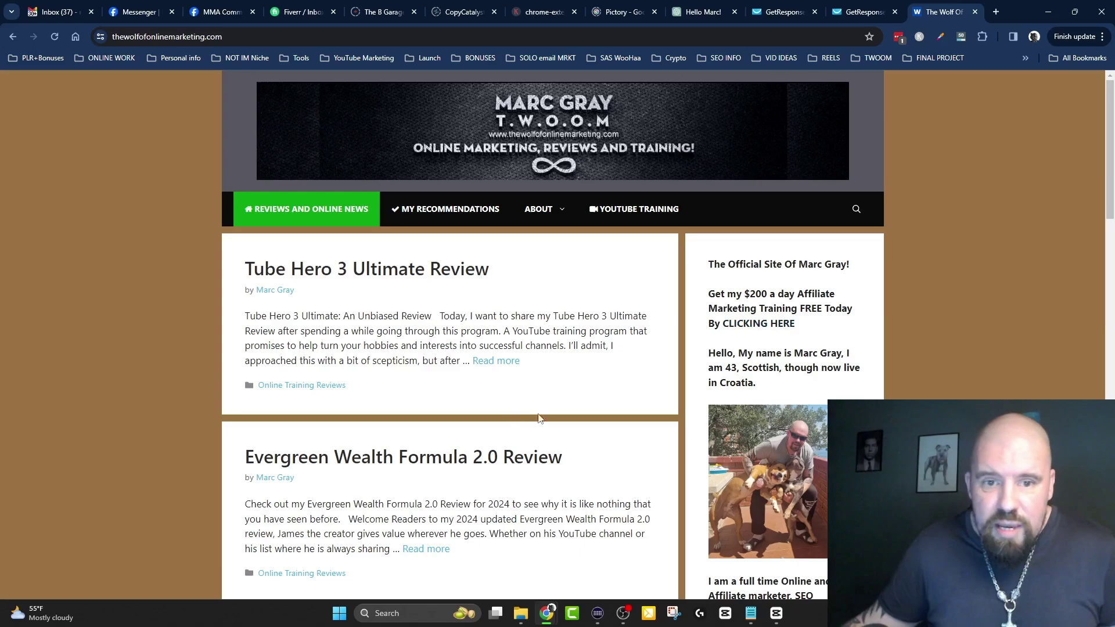
scroll(590, 241, "down", 15)
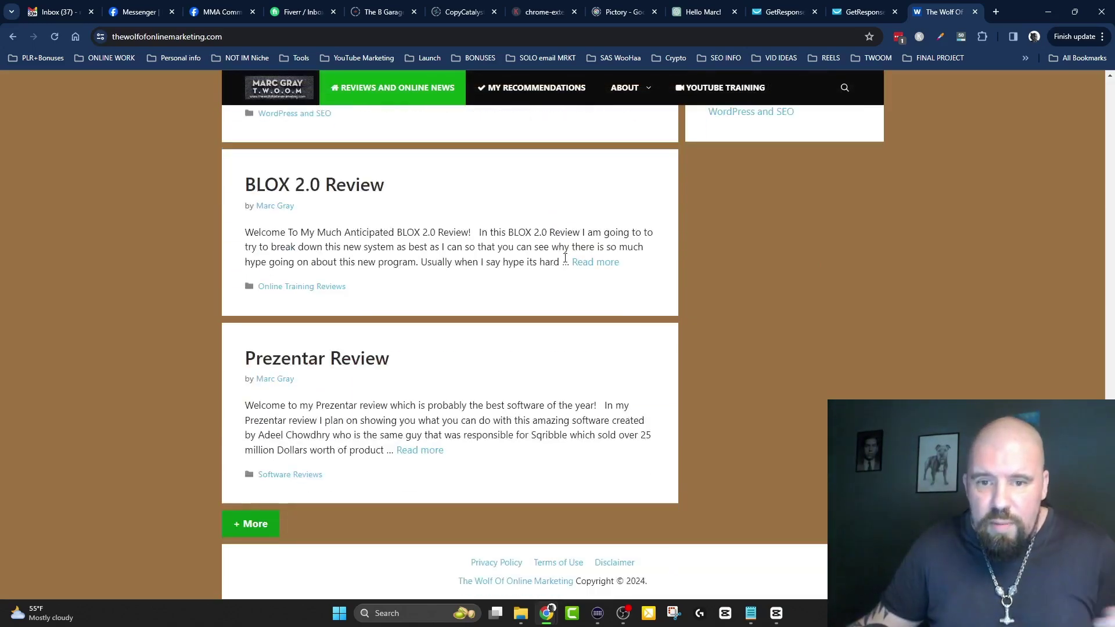
scroll(565, 258, "up", 15)
scroll(584, 247, "down", 5)
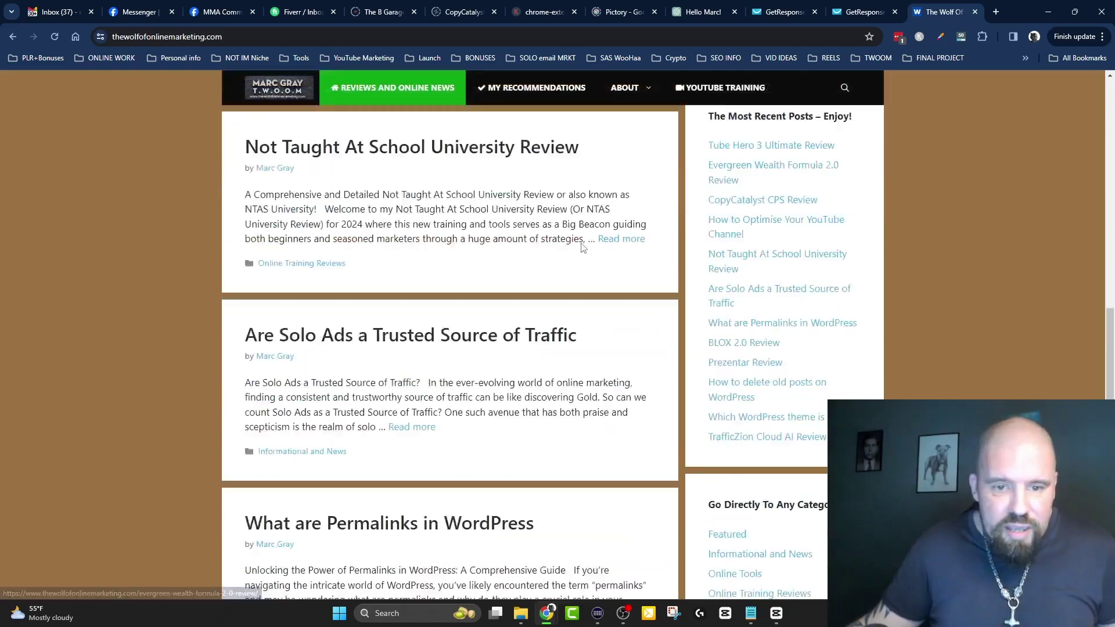
scroll(583, 247, "down", 3)
scroll(613, 285, "up", 1)
left_click(441, 282)
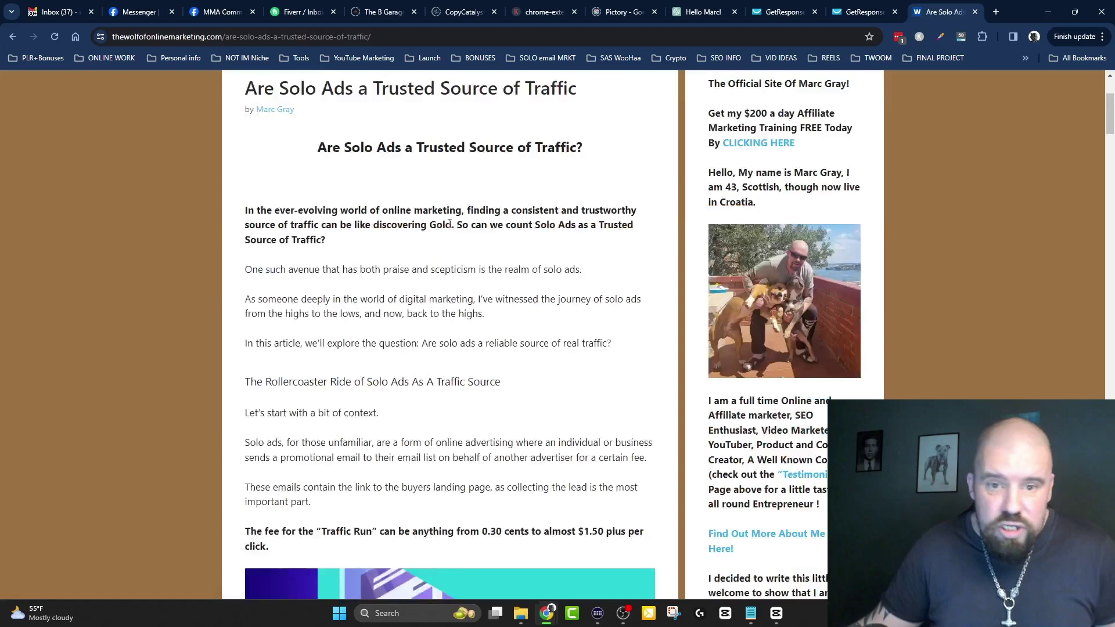
- Scroll through the Solo Ads article to read it
scroll(449, 224, "down", 20)
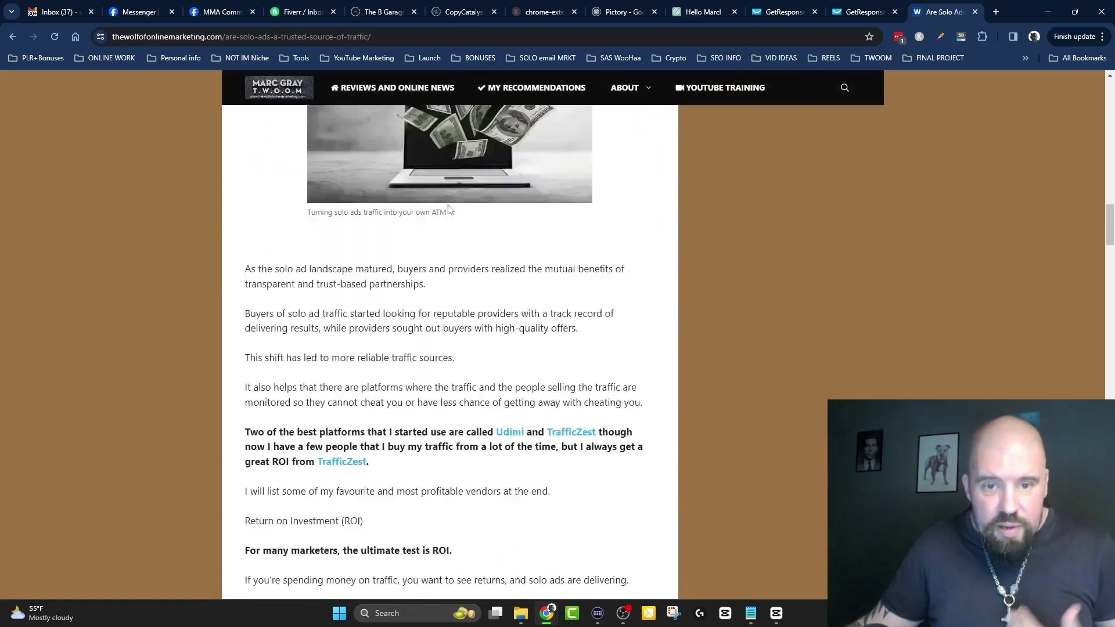
scroll(448, 209, "down", 20)
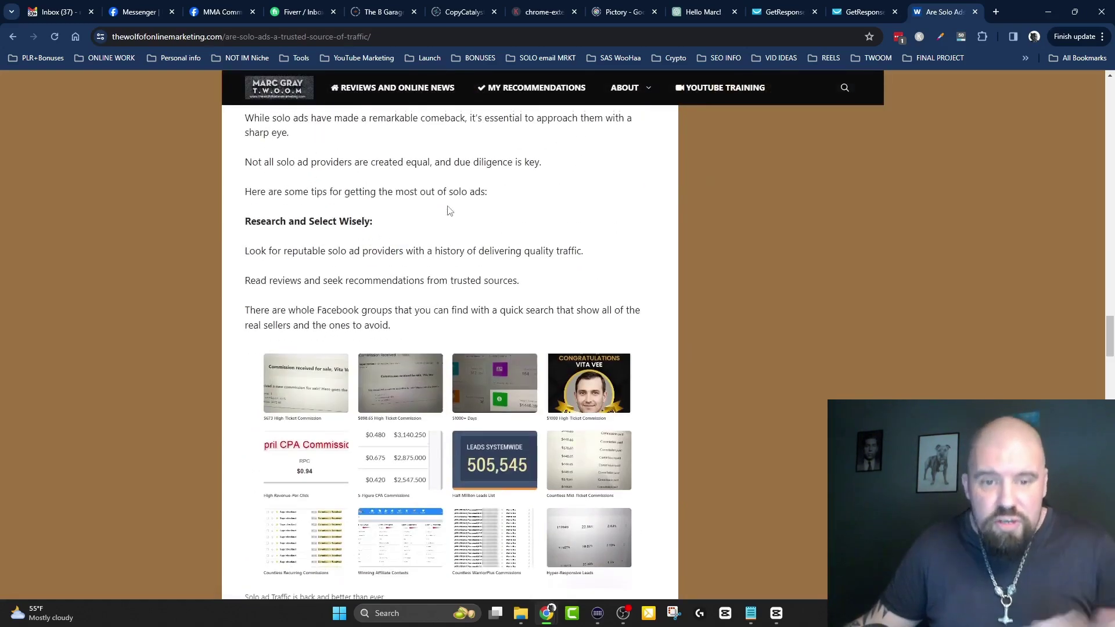
scroll(449, 209, "down", 20)
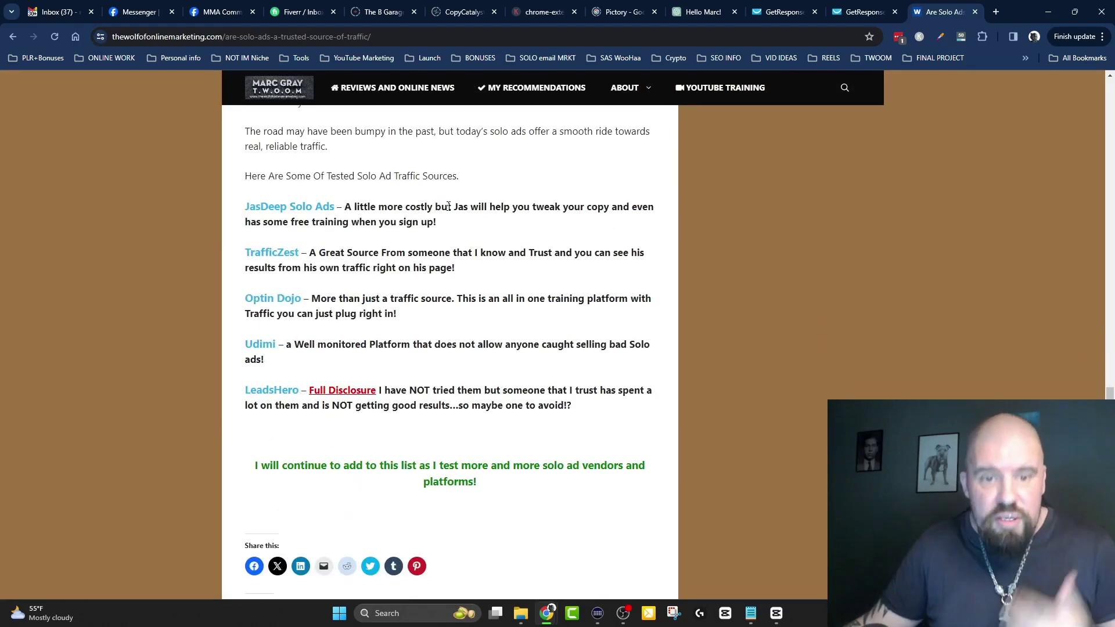
scroll(448, 206, "down", 5)
scroll(448, 206, "up", 20)
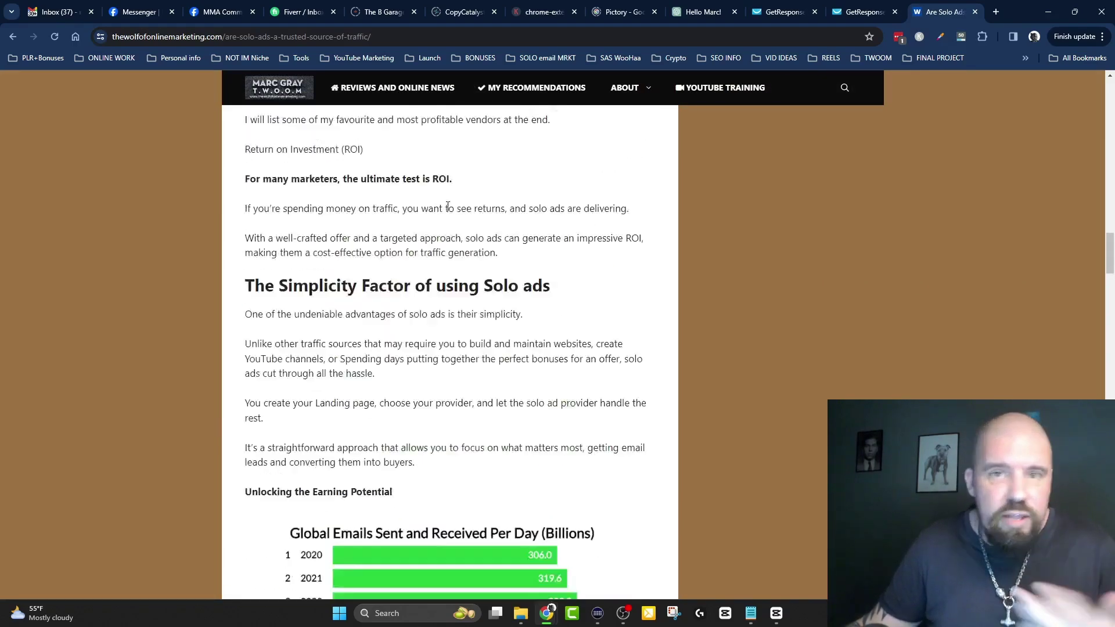
scroll(448, 206, "up", 20)
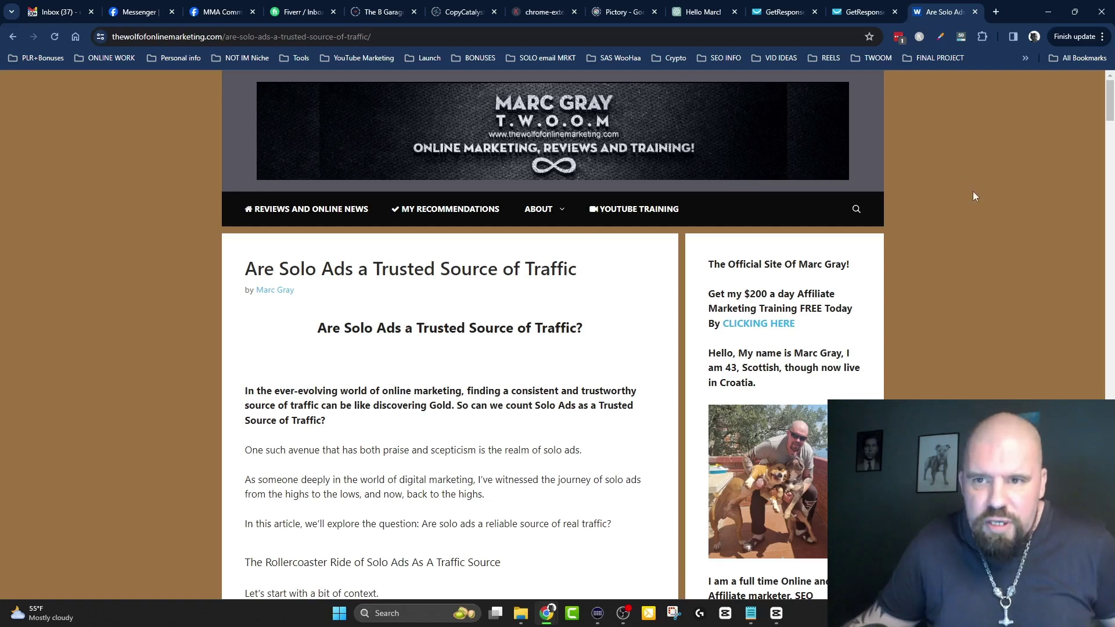
- Back in the GetResponse template gallery, switch to Blank templates and locate Blank template #5
left_click(865, 12)
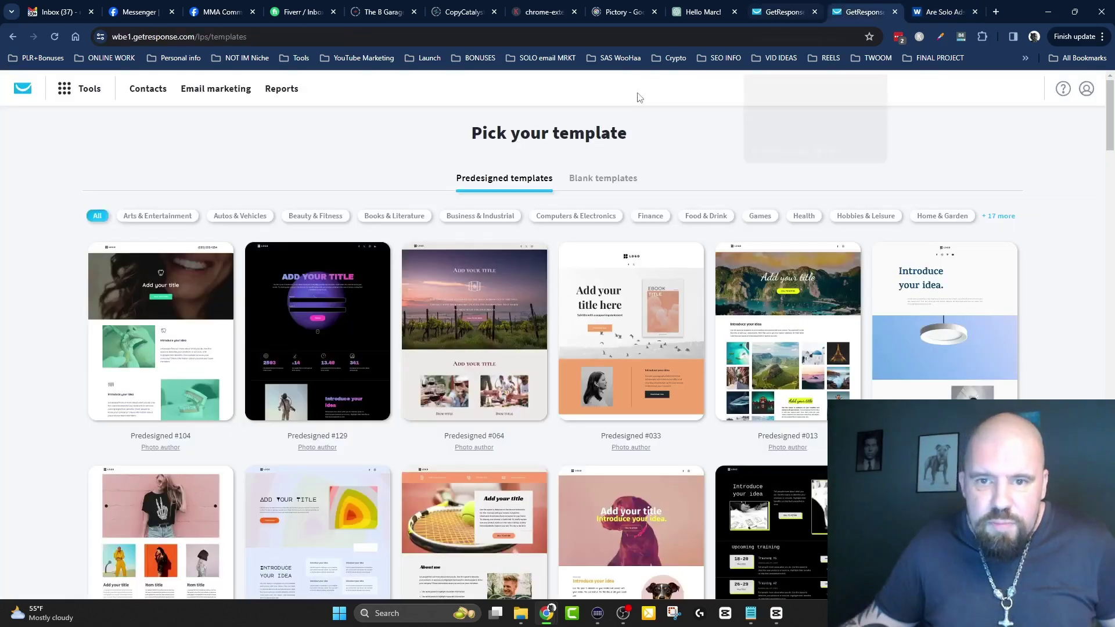
scroll(604, 182, "down", 15)
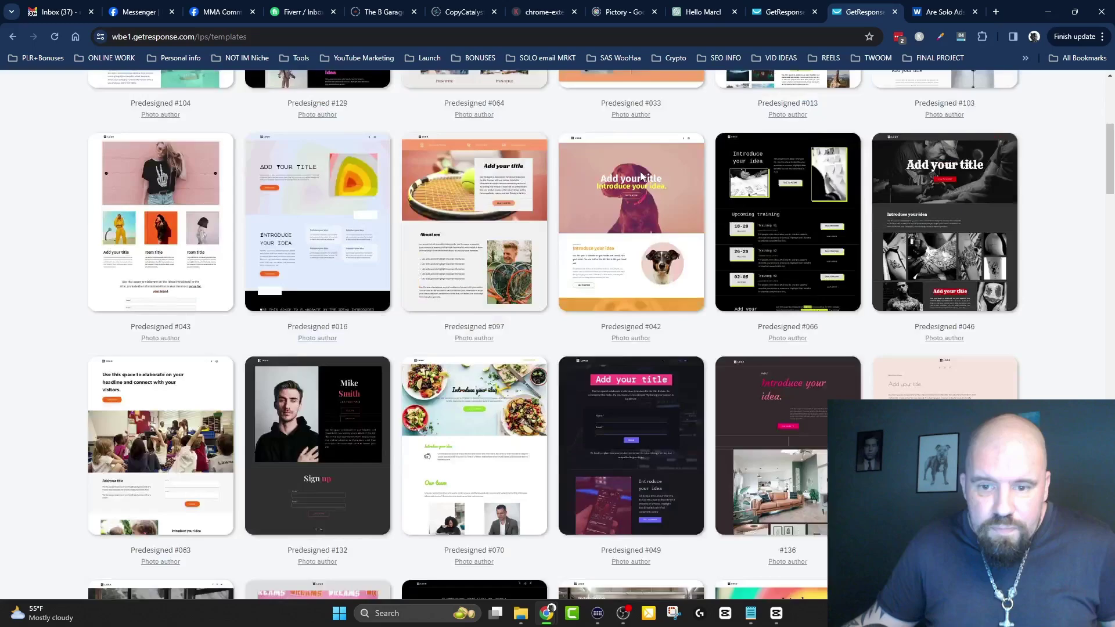
scroll(653, 212, "down", 15)
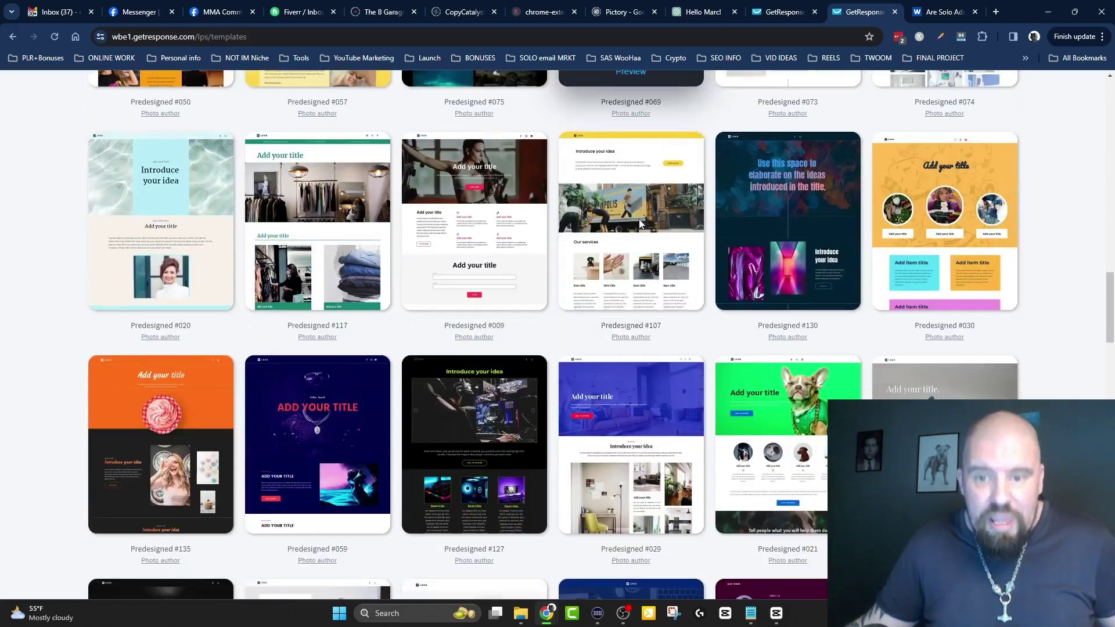
scroll(640, 219, "down", 5)
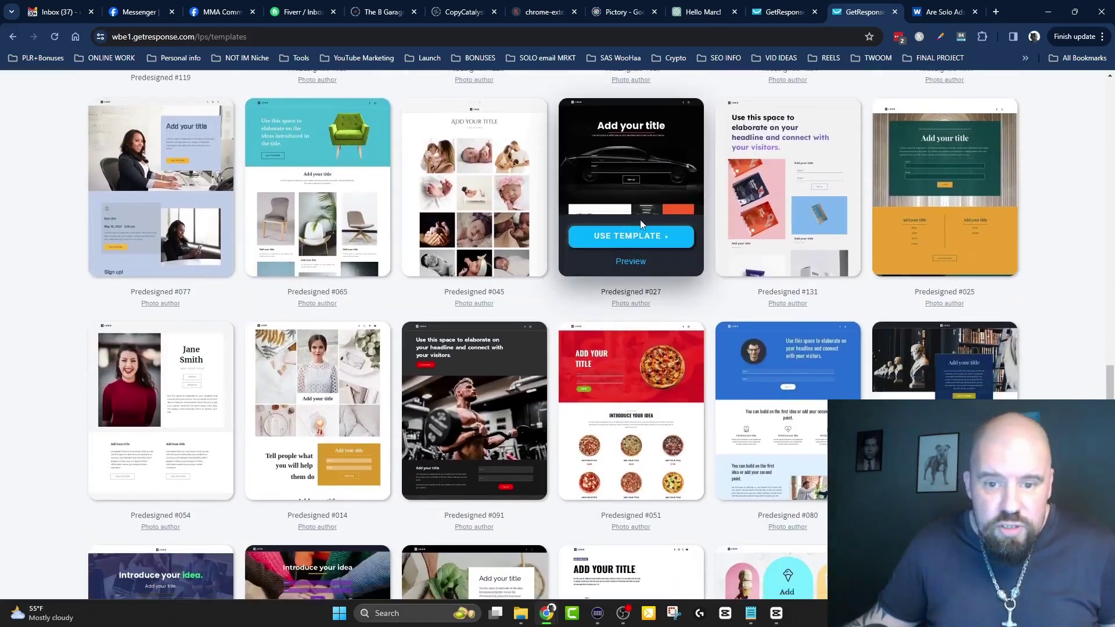
scroll(588, 136, "up", 15)
scroll(589, 136, "up", 5)
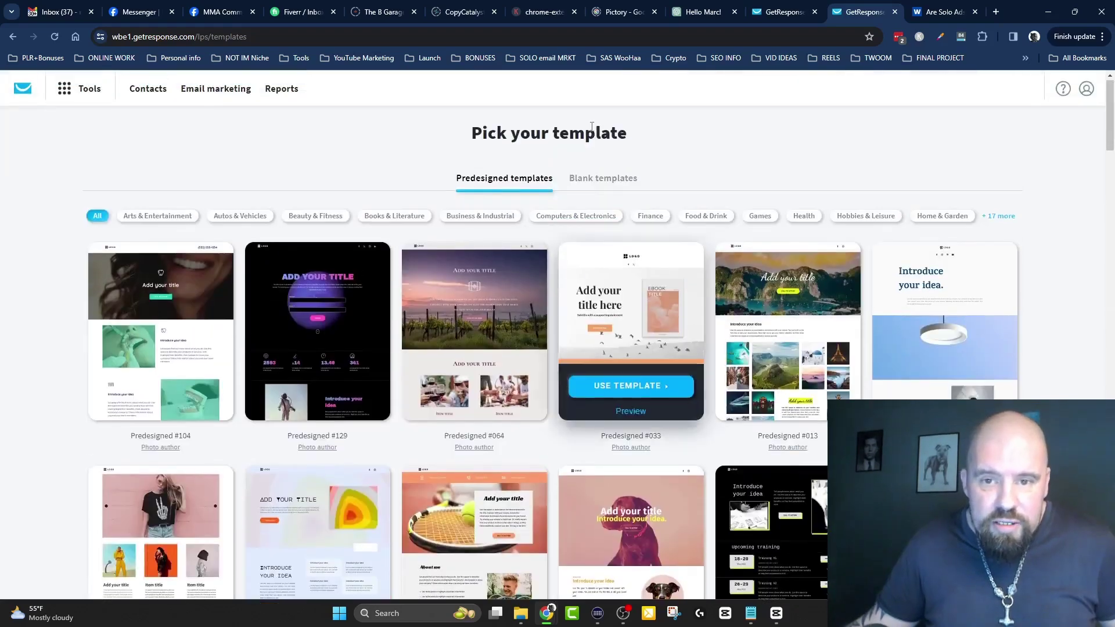
left_click(614, 185)
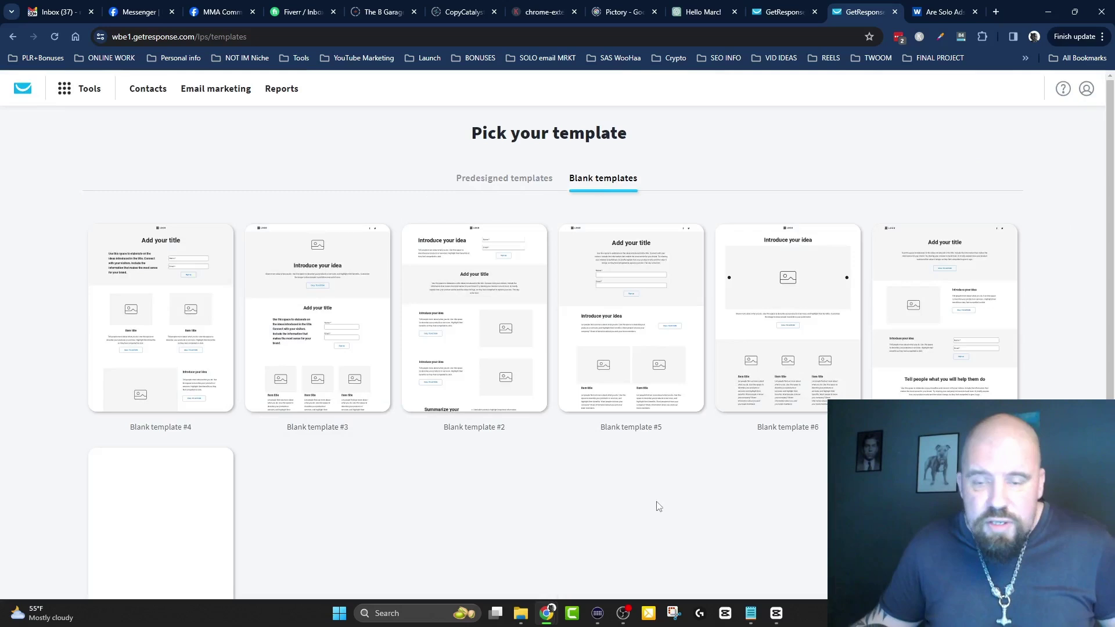
mouse_move(616, 315)
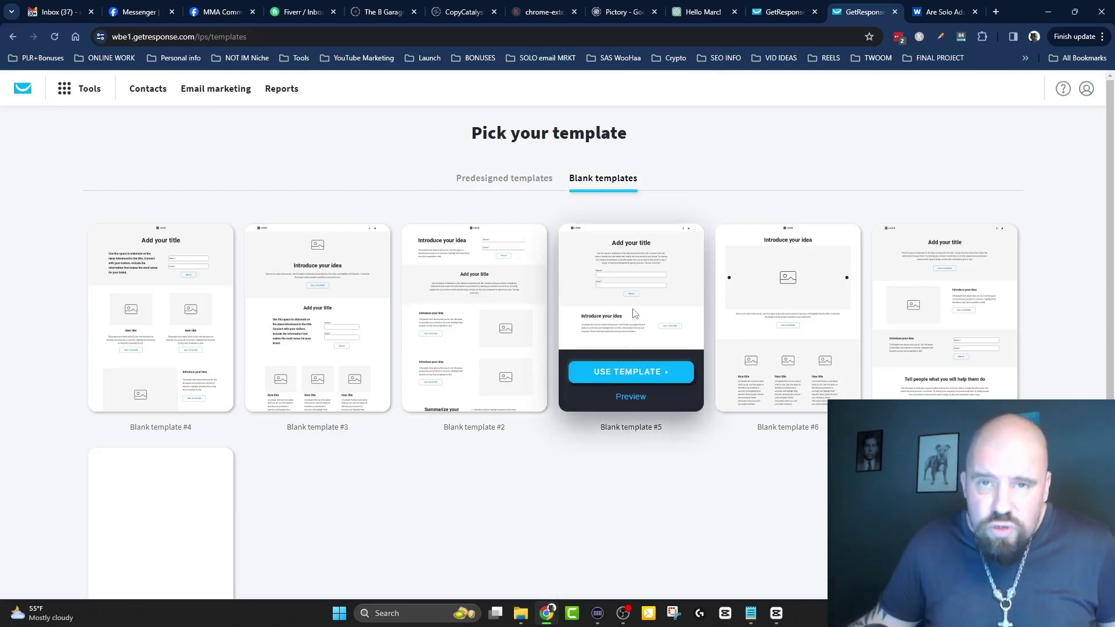
- Create a page from Blank template #5 and view the first section's background colours without changing them
left_click(633, 376)
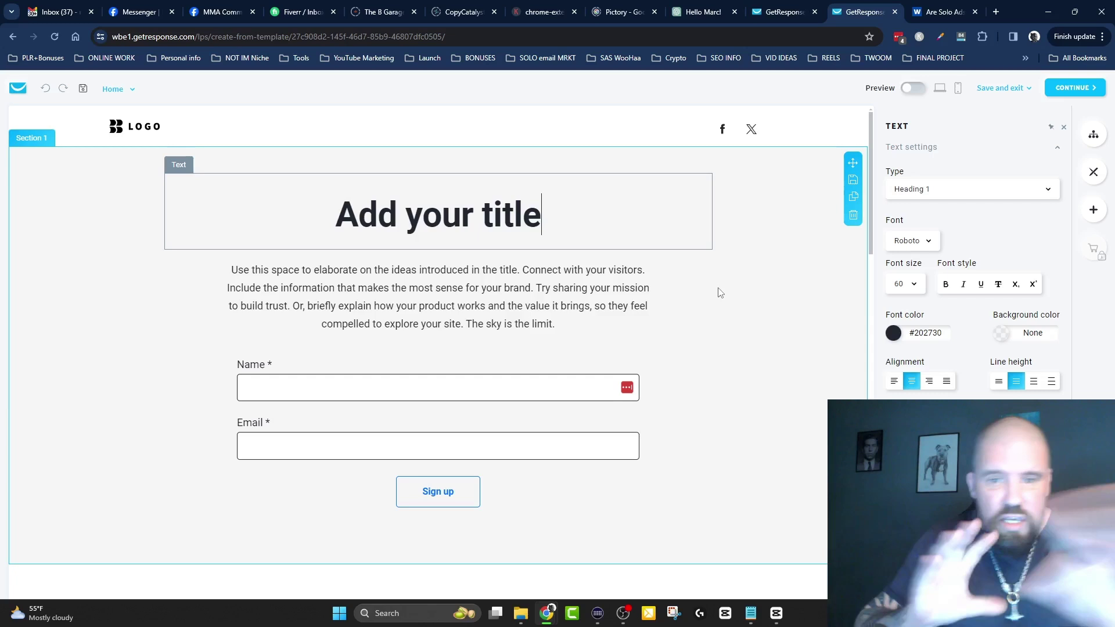
left_click(772, 196)
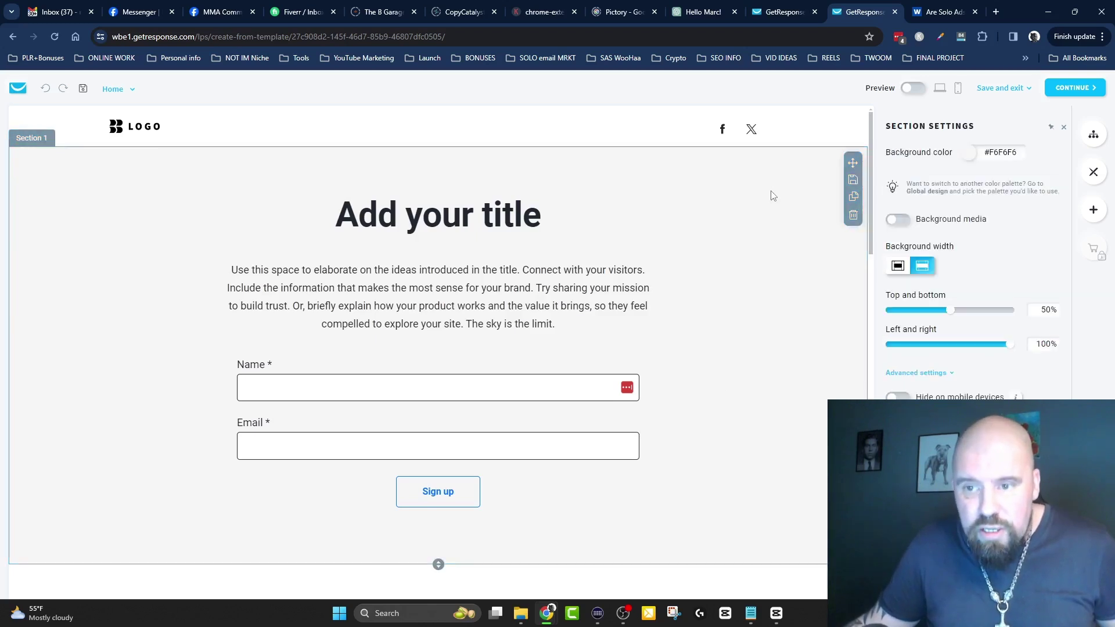
left_click(969, 153)
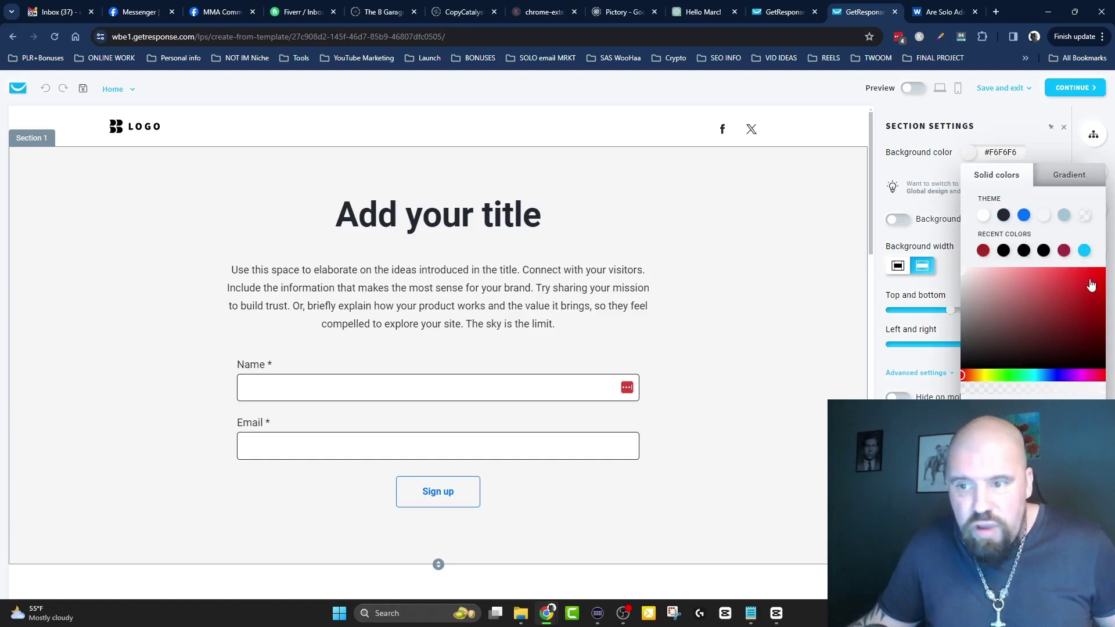
left_click(915, 171)
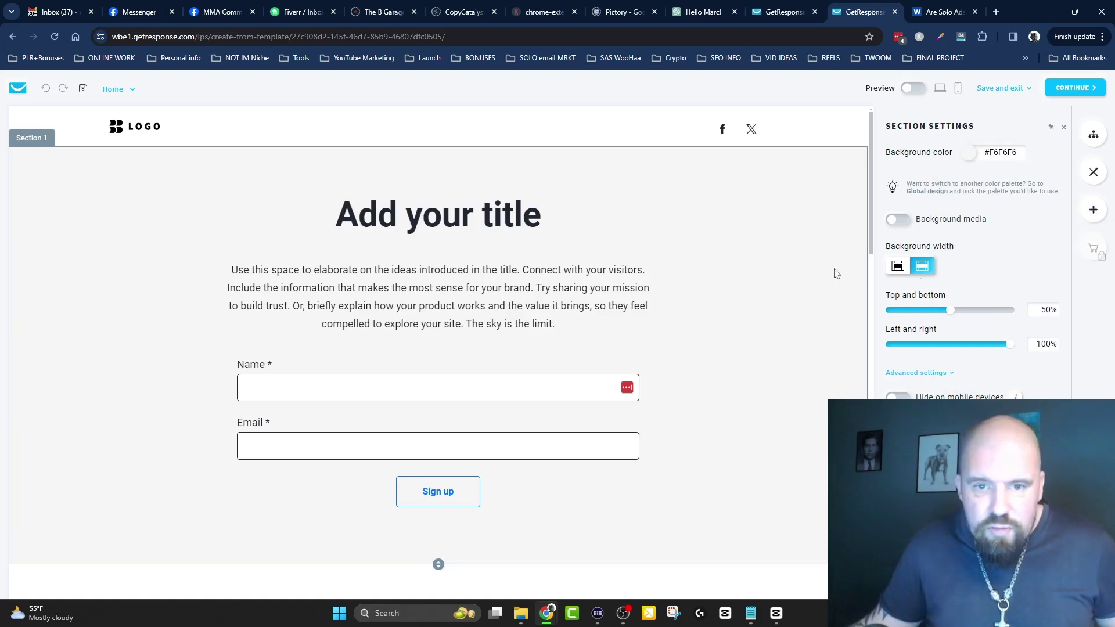
left_click(571, 212)
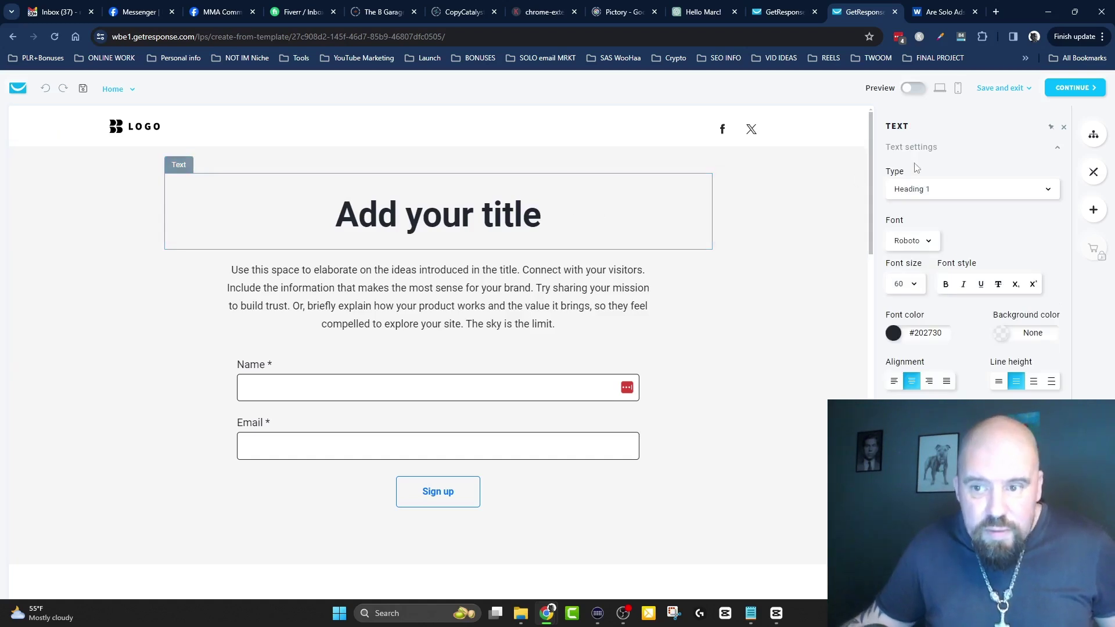
left_click(933, 242)
left_click(984, 228)
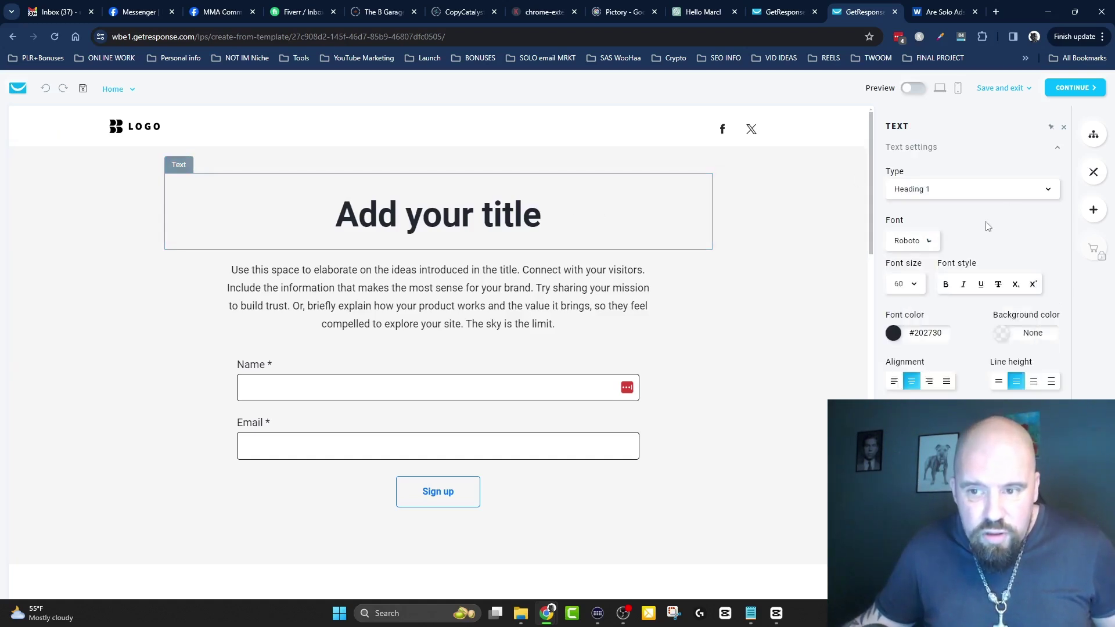
left_click(916, 284)
left_click(1020, 234)
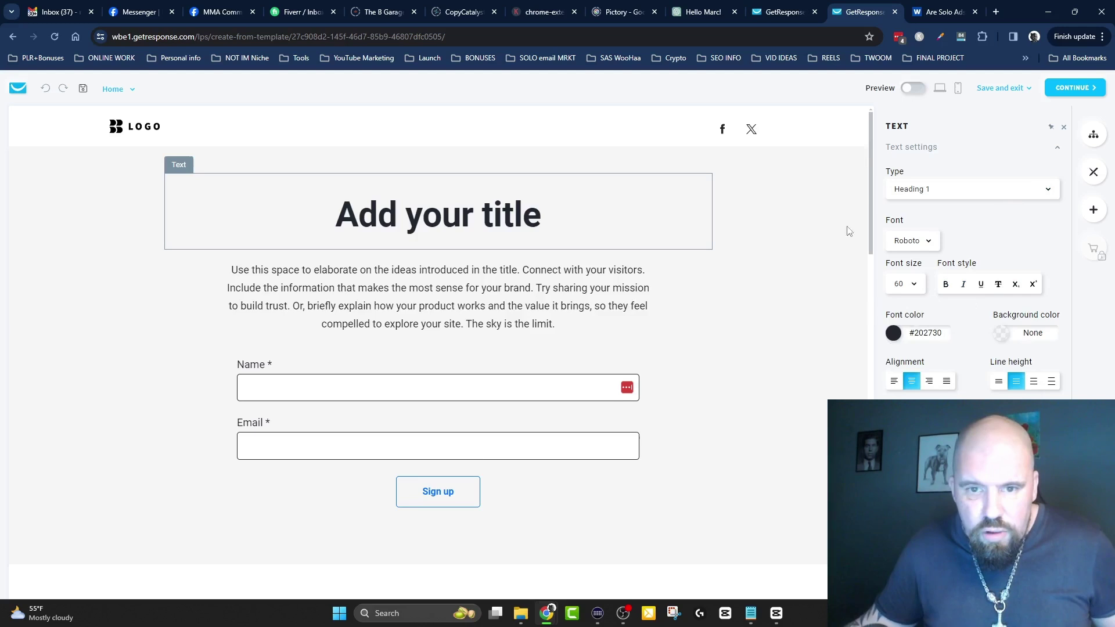
left_click(546, 209)
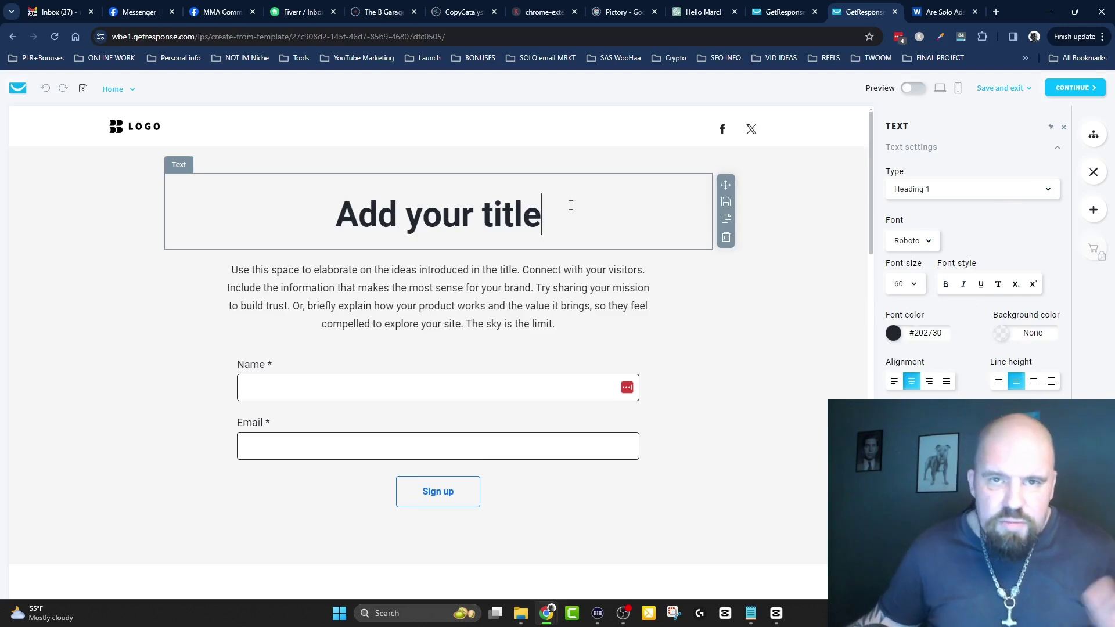
scroll(569, 207, "down", 1)
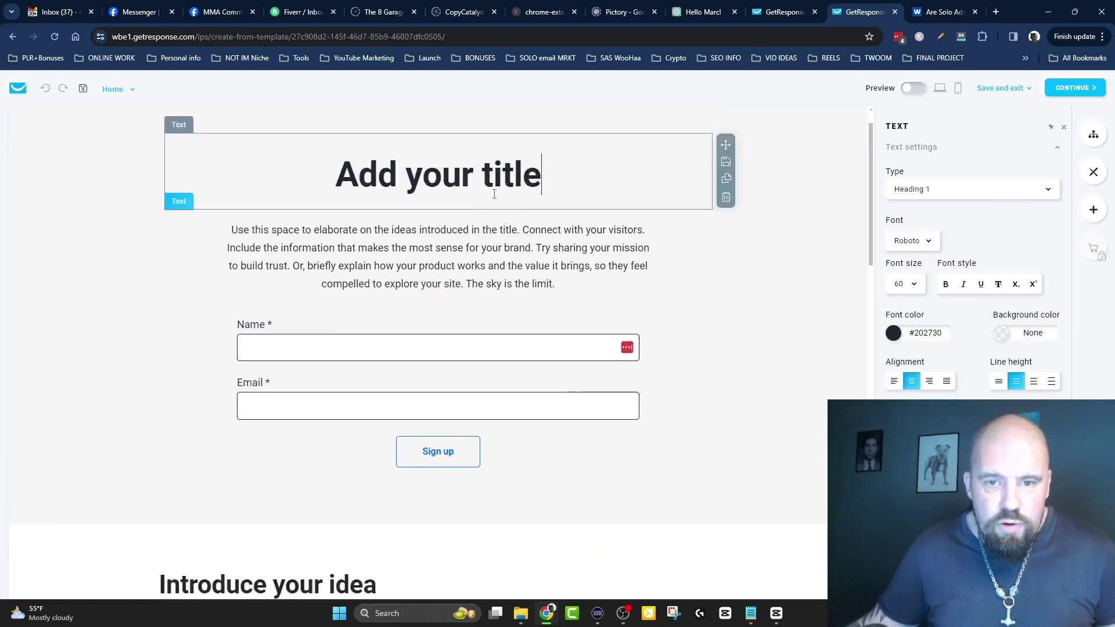
scroll(522, 214, "up", 1)
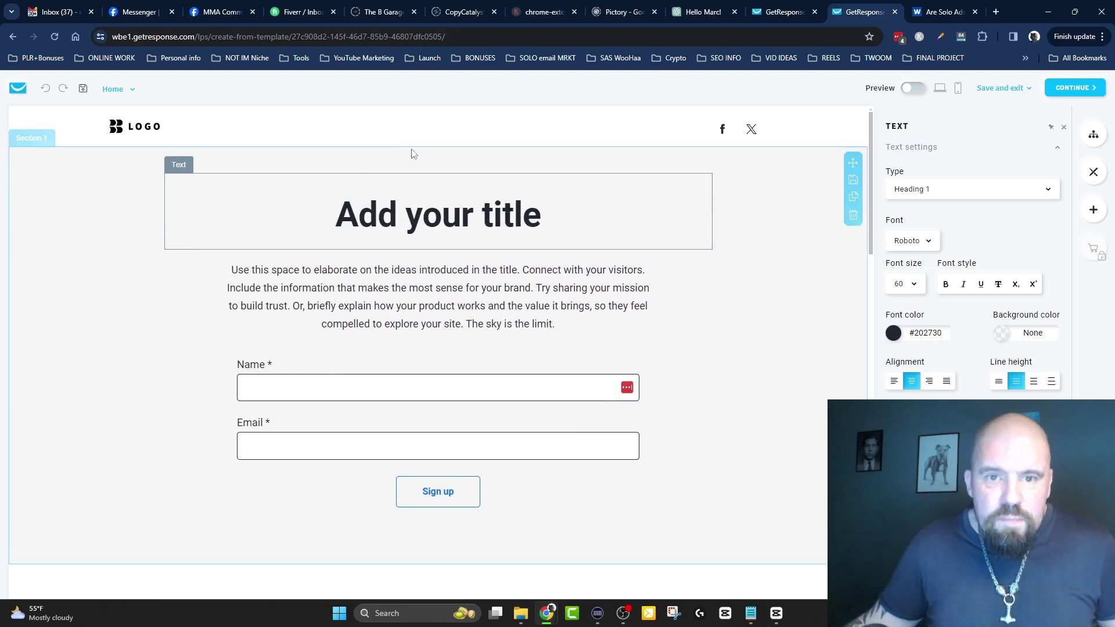
scroll(423, 142, "down", 4)
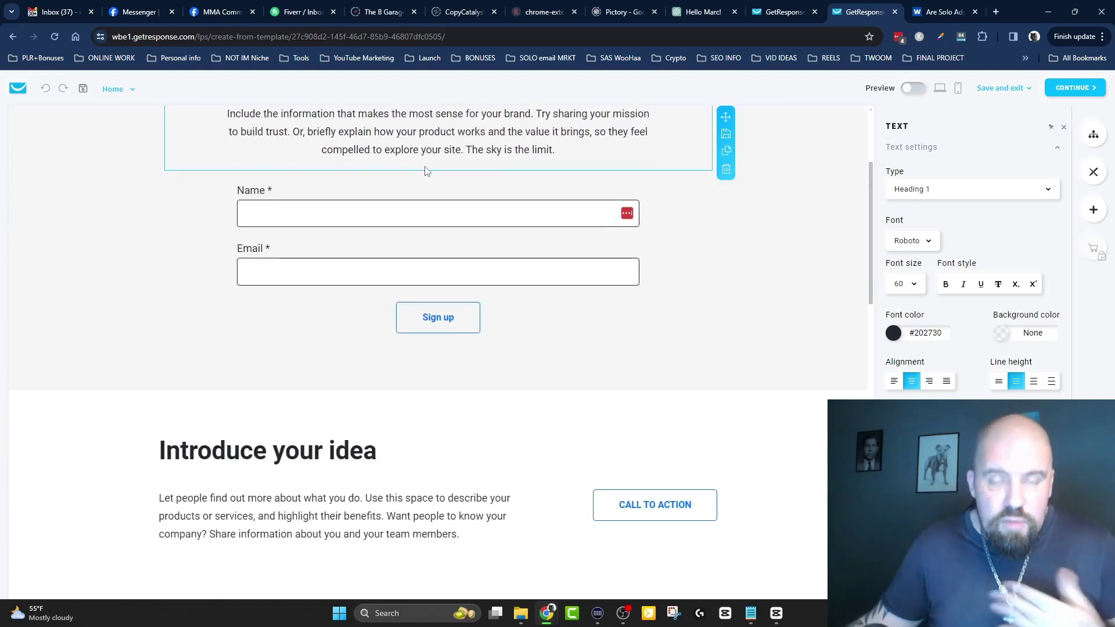
scroll(493, 155, "down", 9)
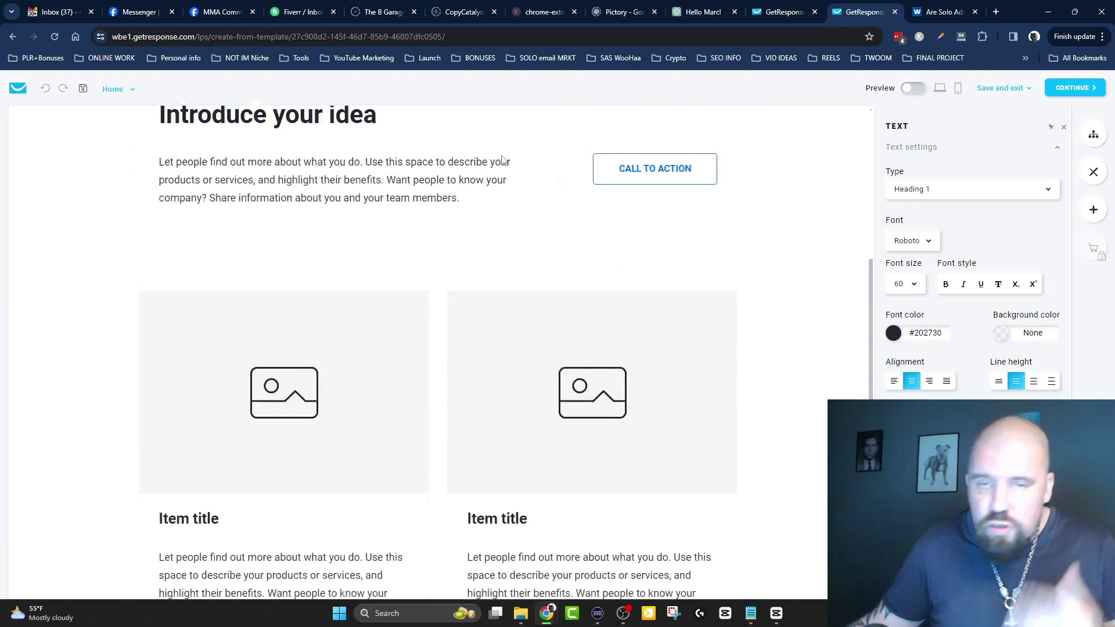
scroll(472, 167, "down", 1)
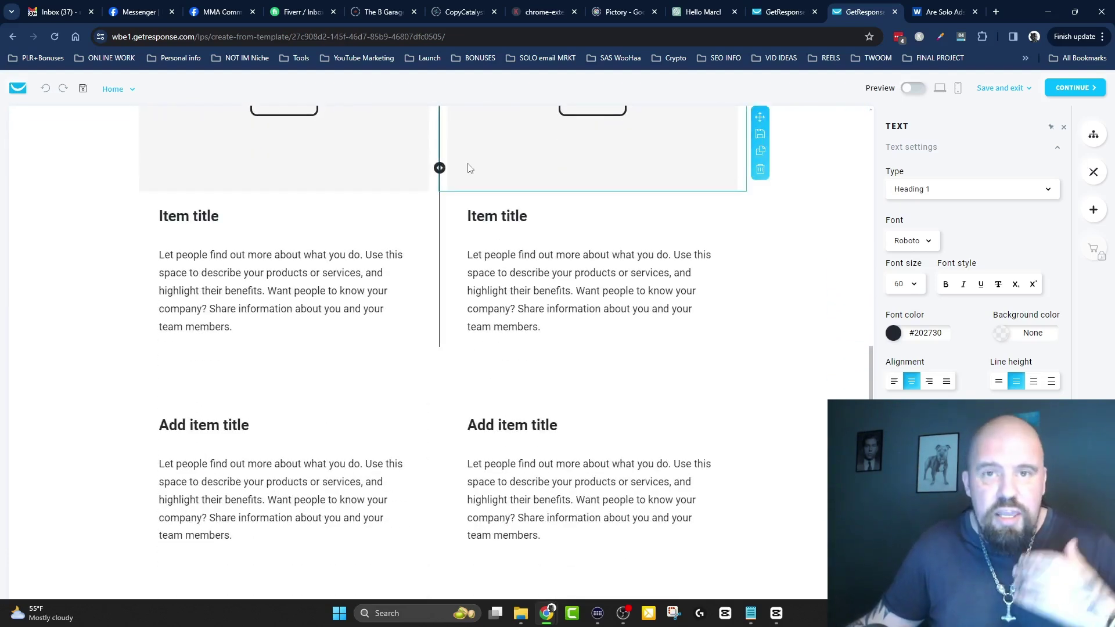
scroll(478, 166, "down", 6)
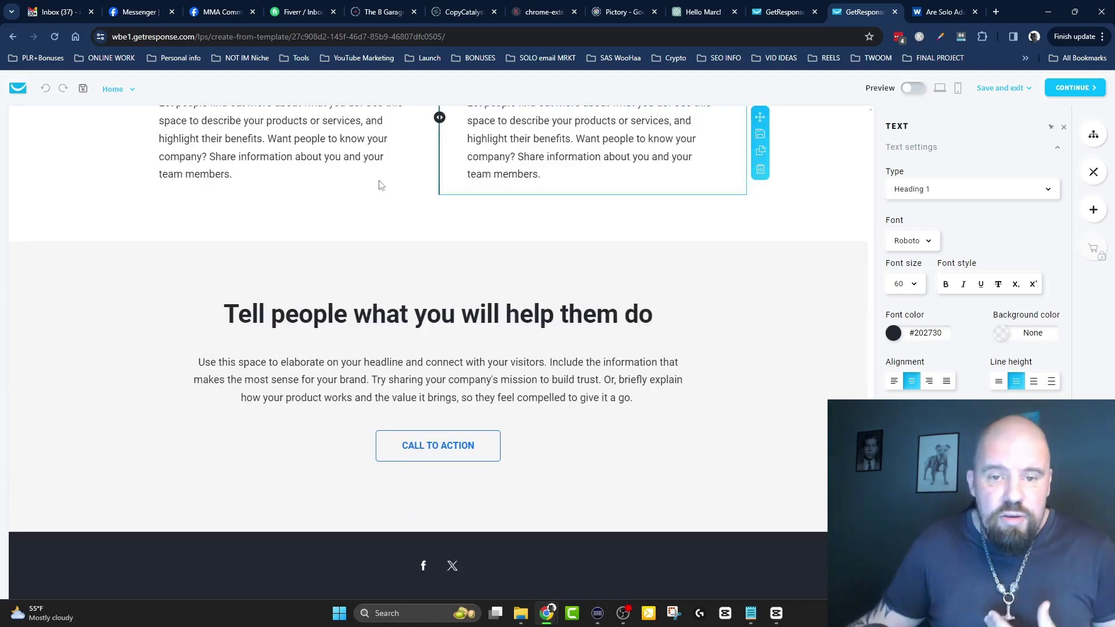
scroll(619, 507, "up", 1)
scroll(571, 234, "down", 1)
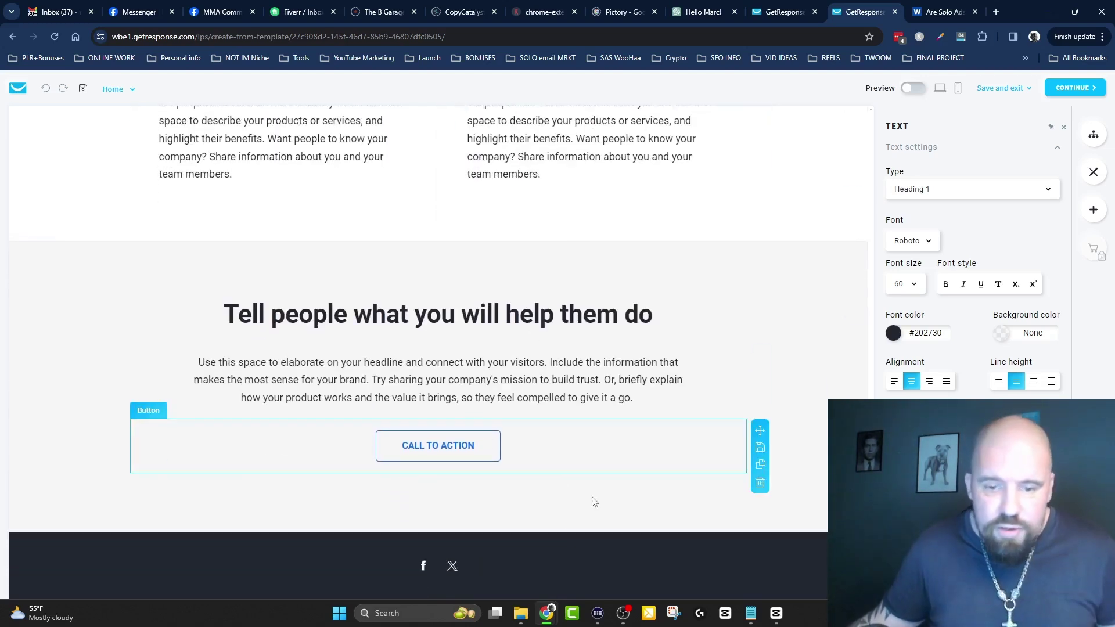
- Remove the Facebook and X social media block from the page footer
left_click(510, 570)
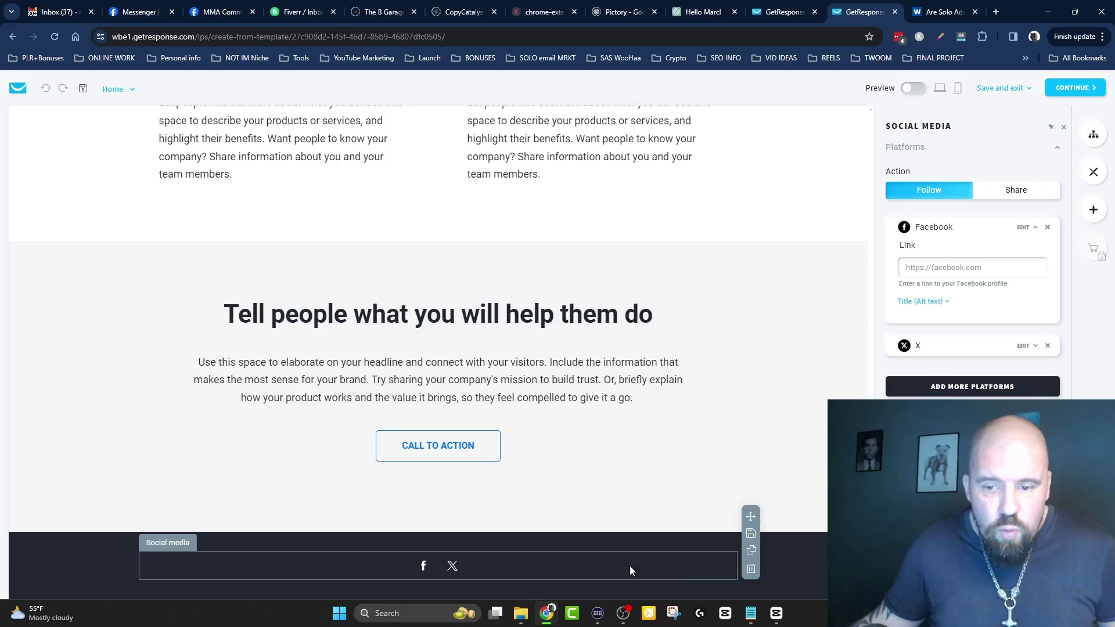
left_click(751, 571)
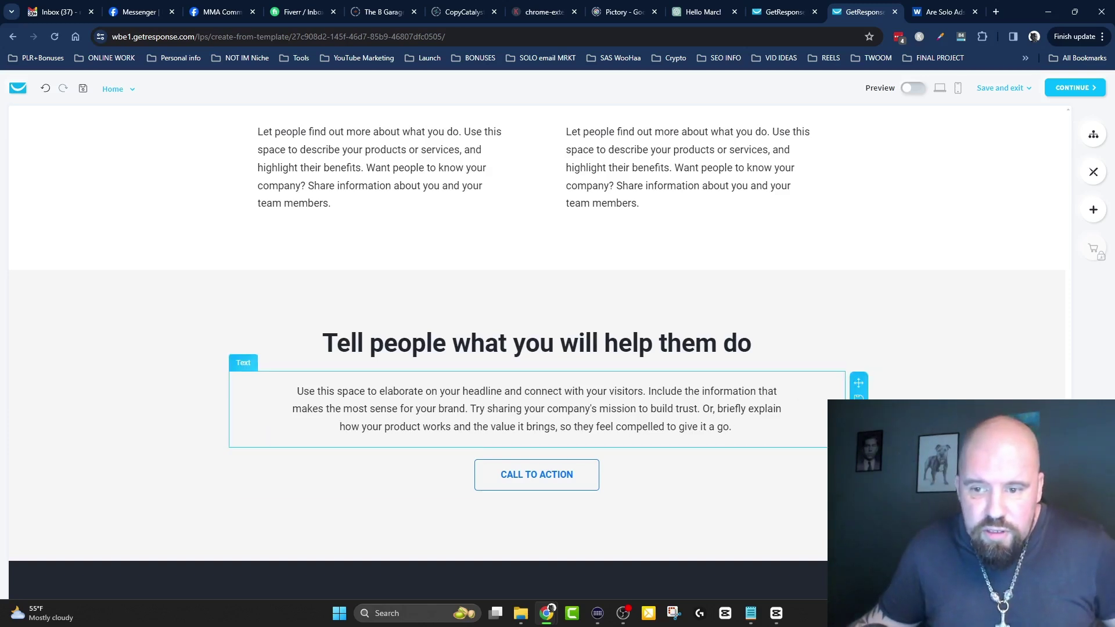
- Delete both Item title headings and the image-card section below the signup form
scroll(645, 441, "up", 1)
left_click(644, 484)
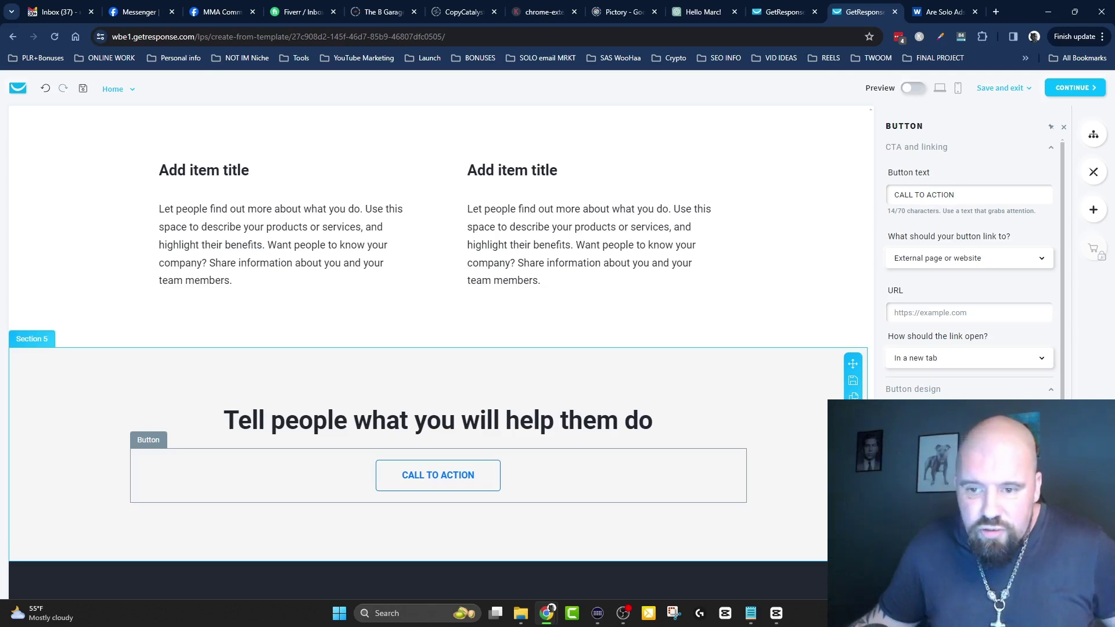
key("Escape")
scroll(247, 306, "up", 5)
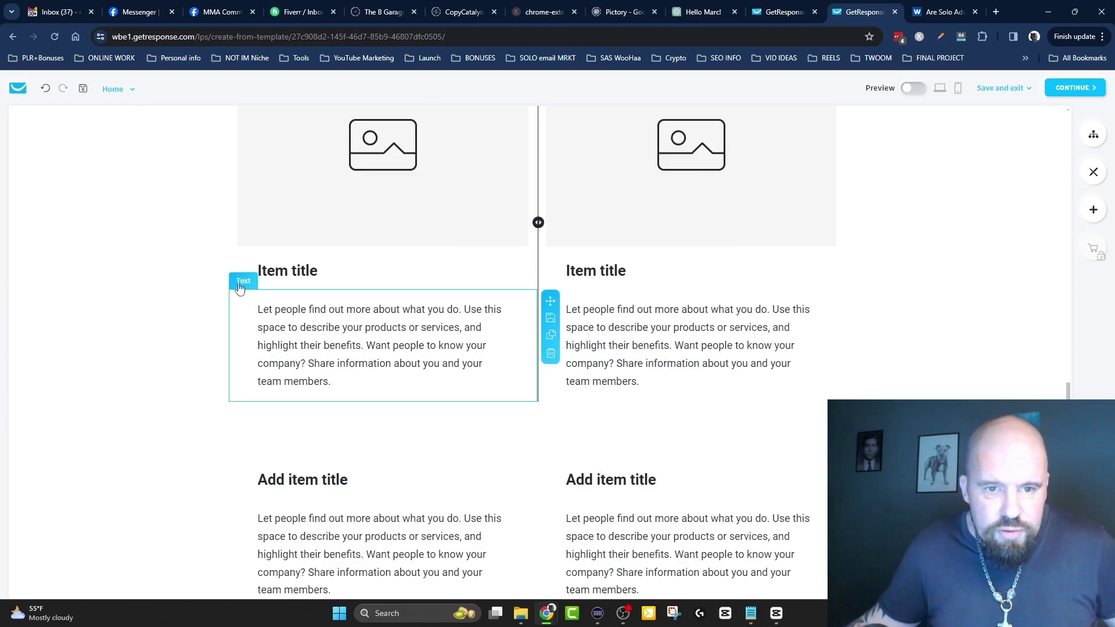
left_click(232, 267)
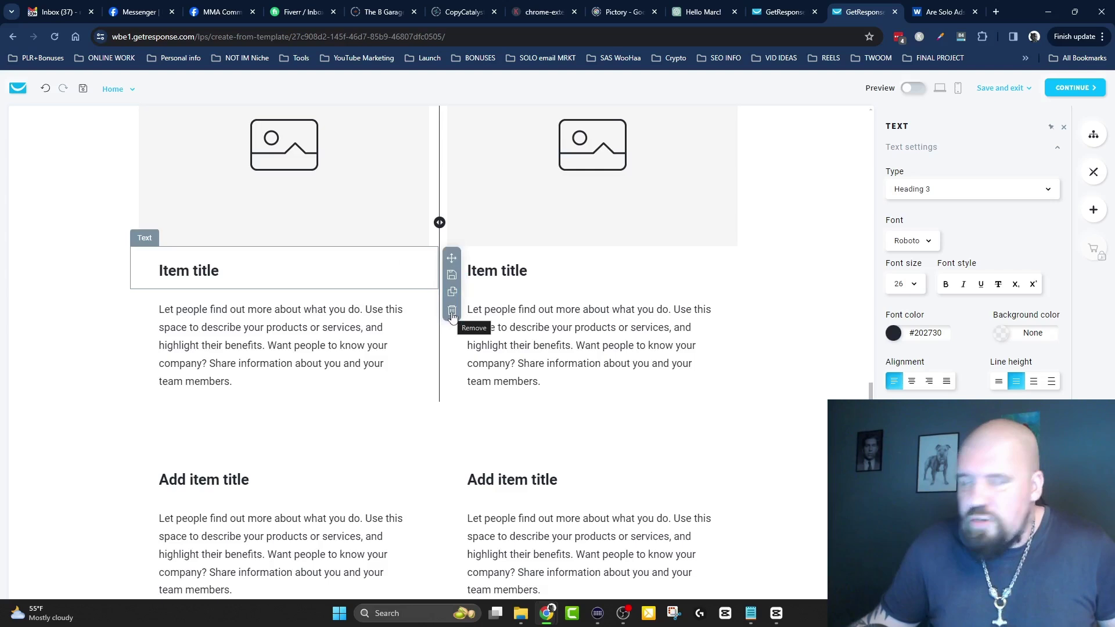
left_click(452, 314)
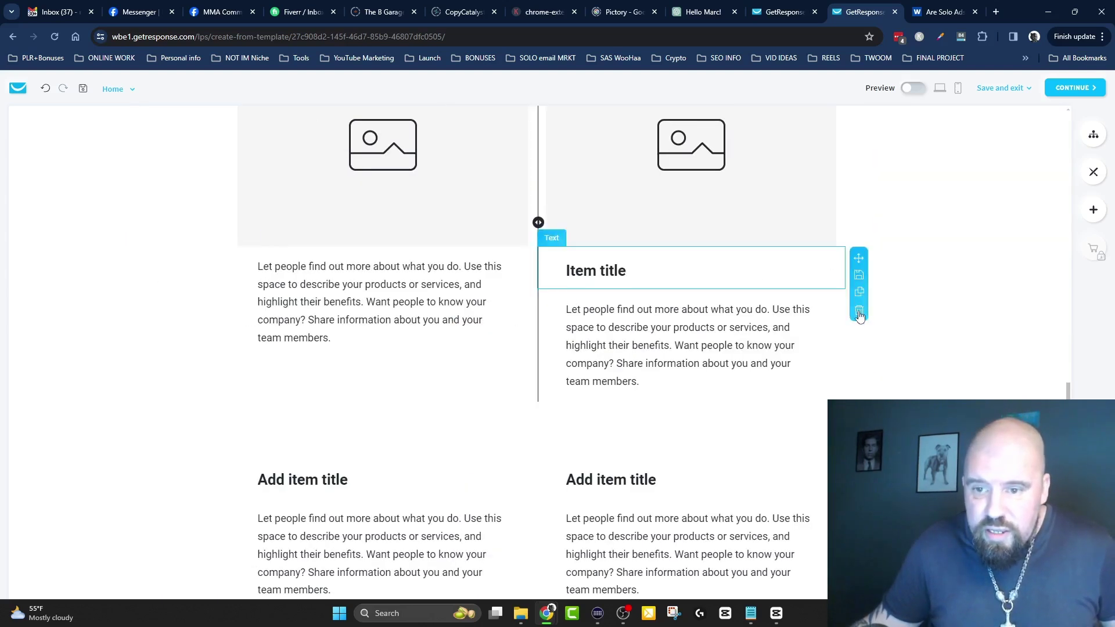
left_click(860, 311)
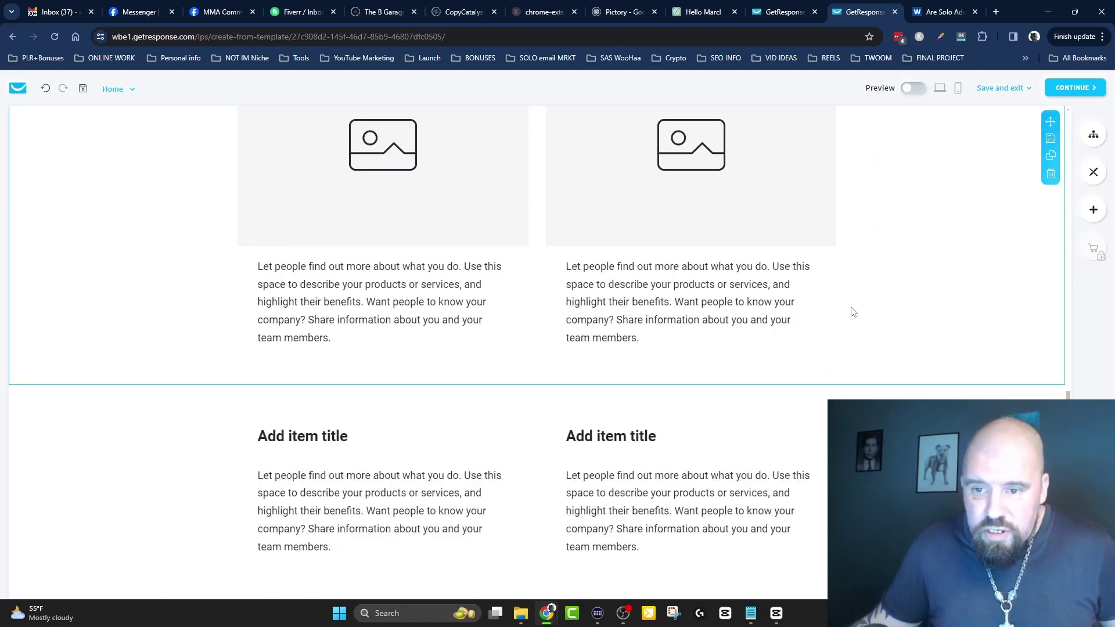
left_click(1051, 174)
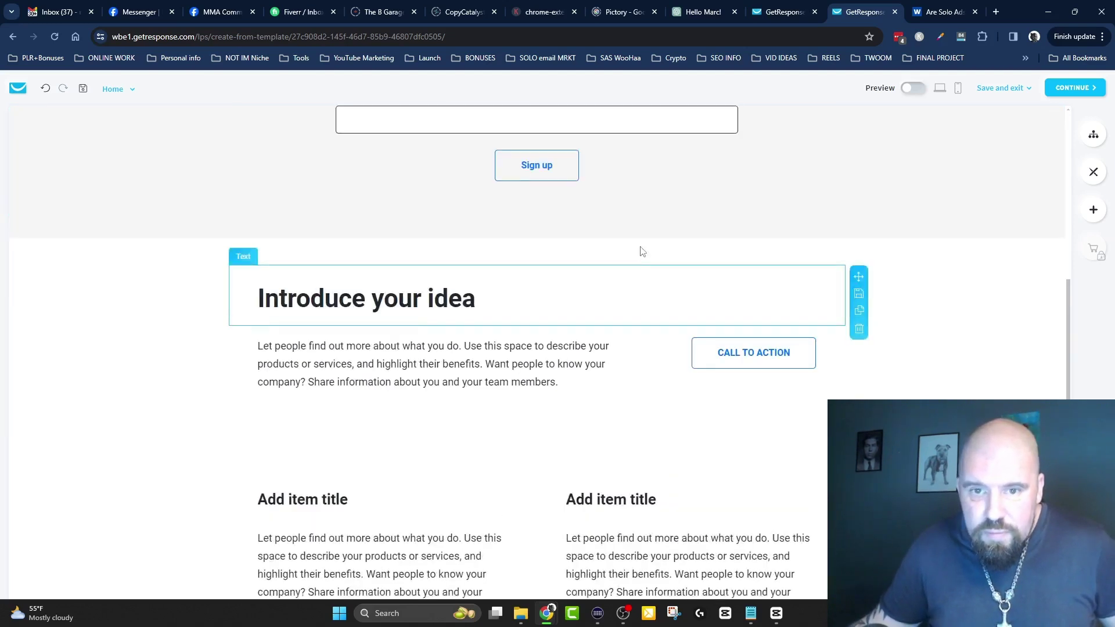
scroll(657, 244, "down", 6)
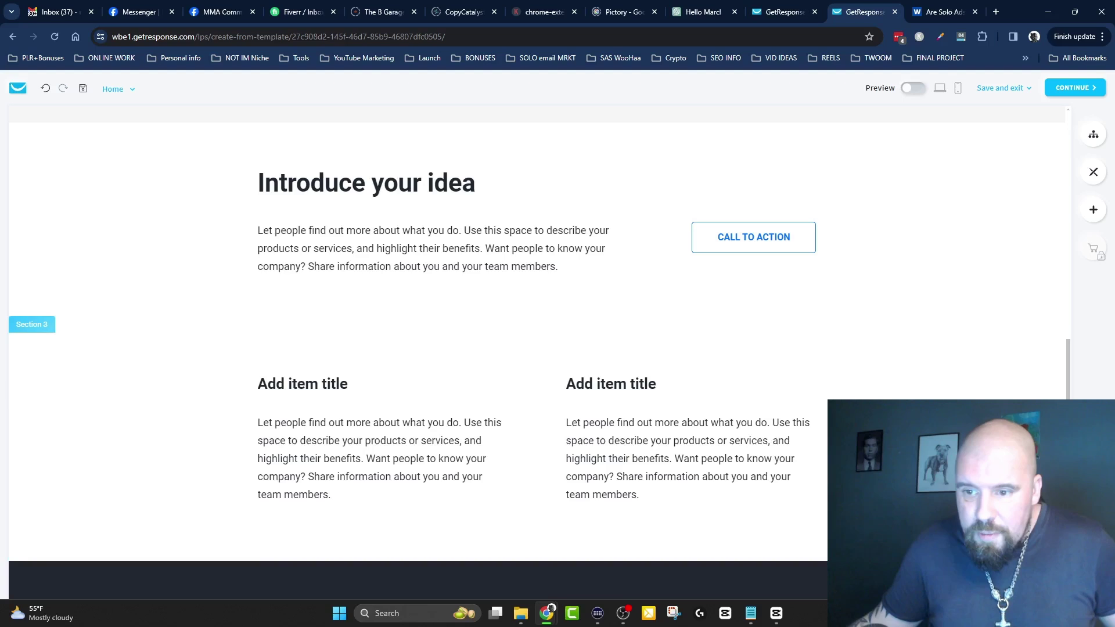
scroll(570, 505, "up", 5)
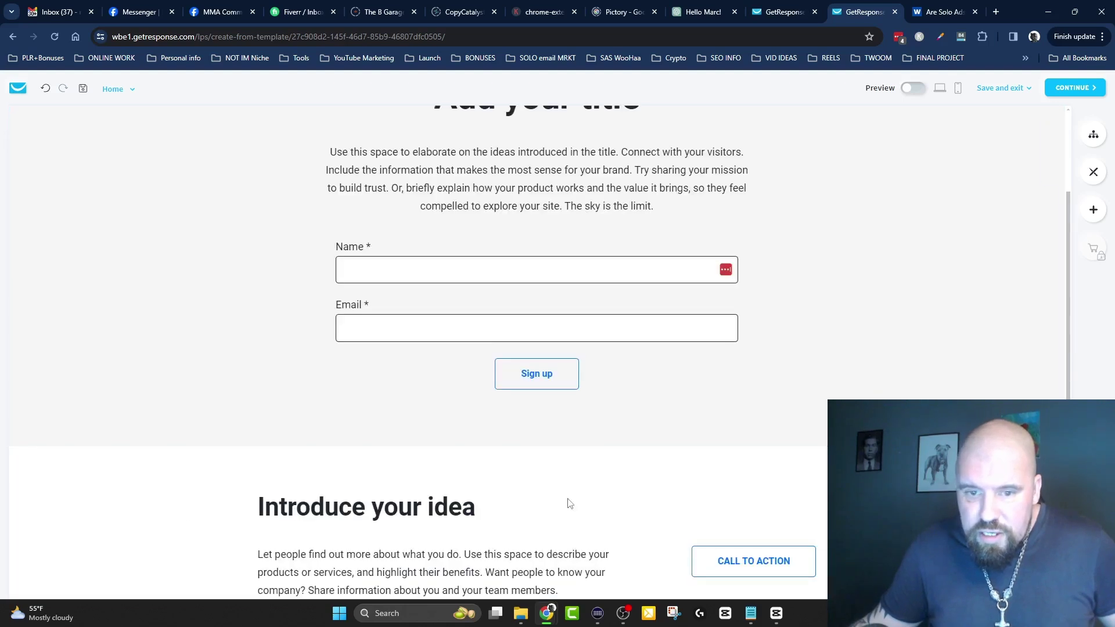
scroll(70, 480, "down", 2)
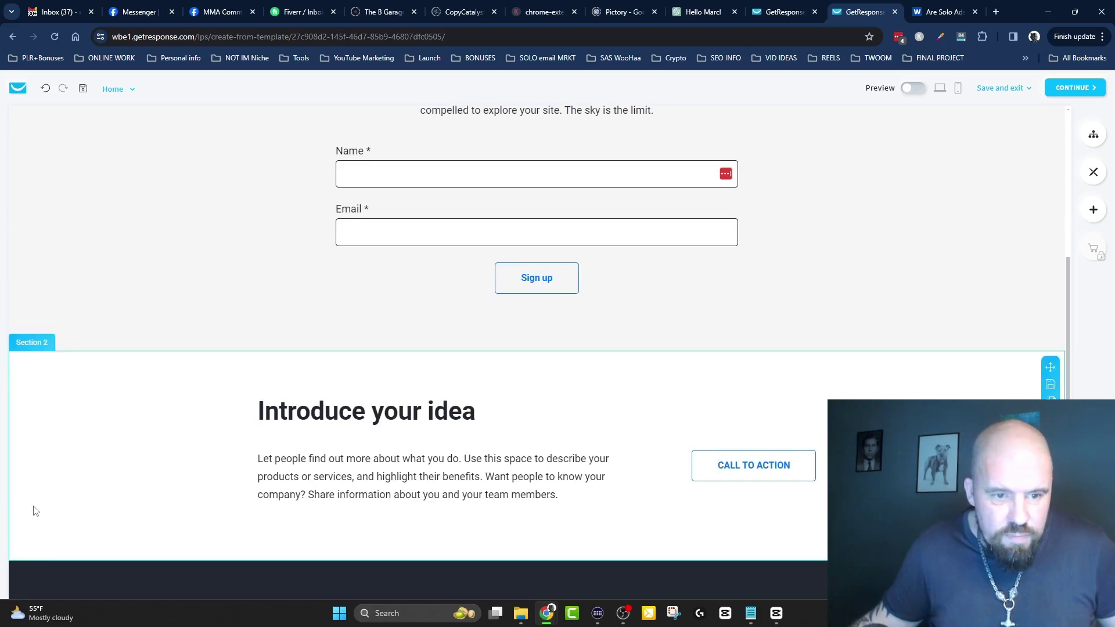
scroll(324, 356, "up", 3)
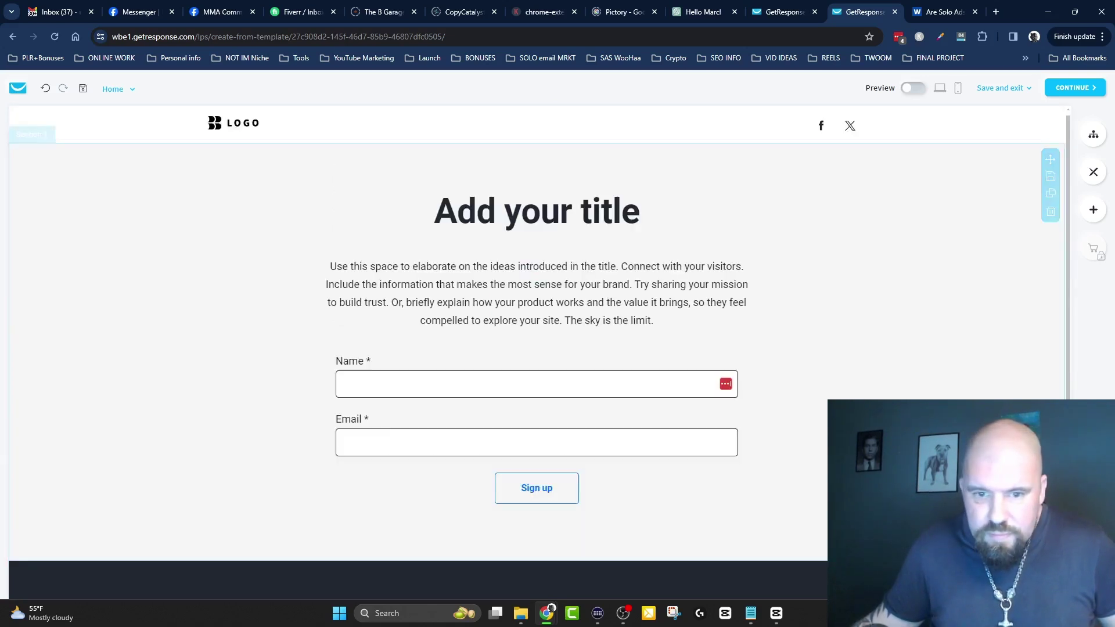
- Delete the Facebook and X social icons beside the header logo
left_click(631, 576)
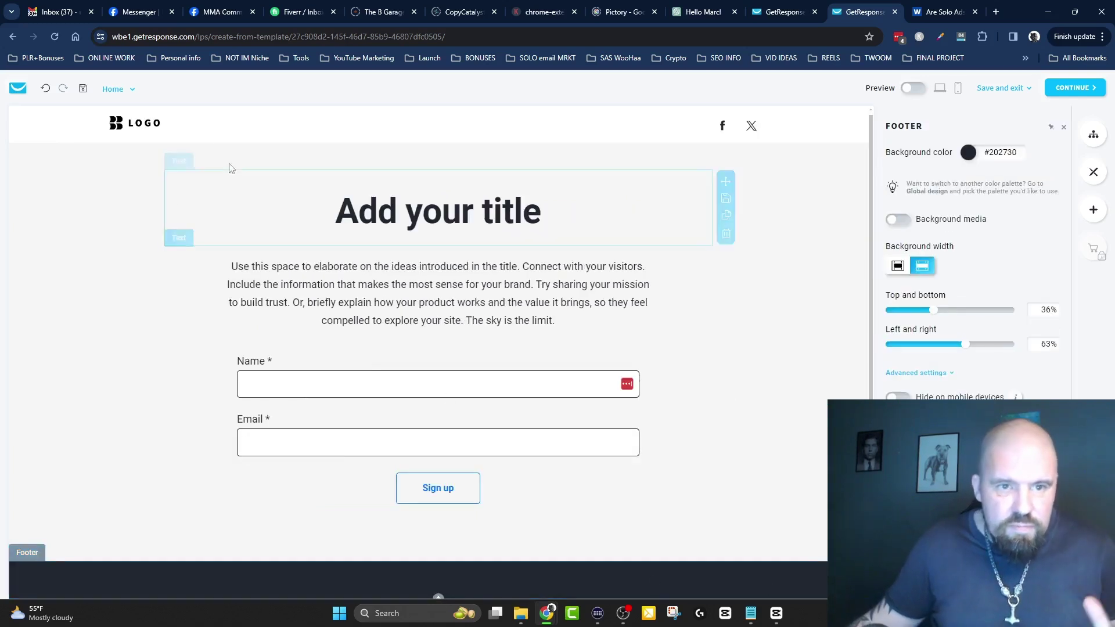
left_click(165, 128)
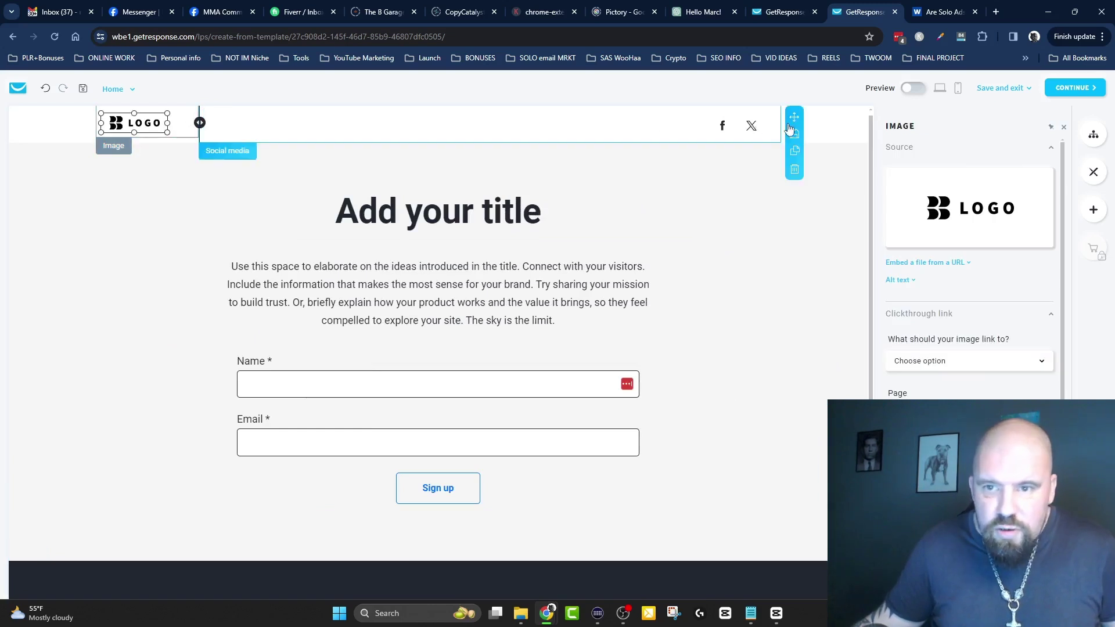
left_click(795, 170)
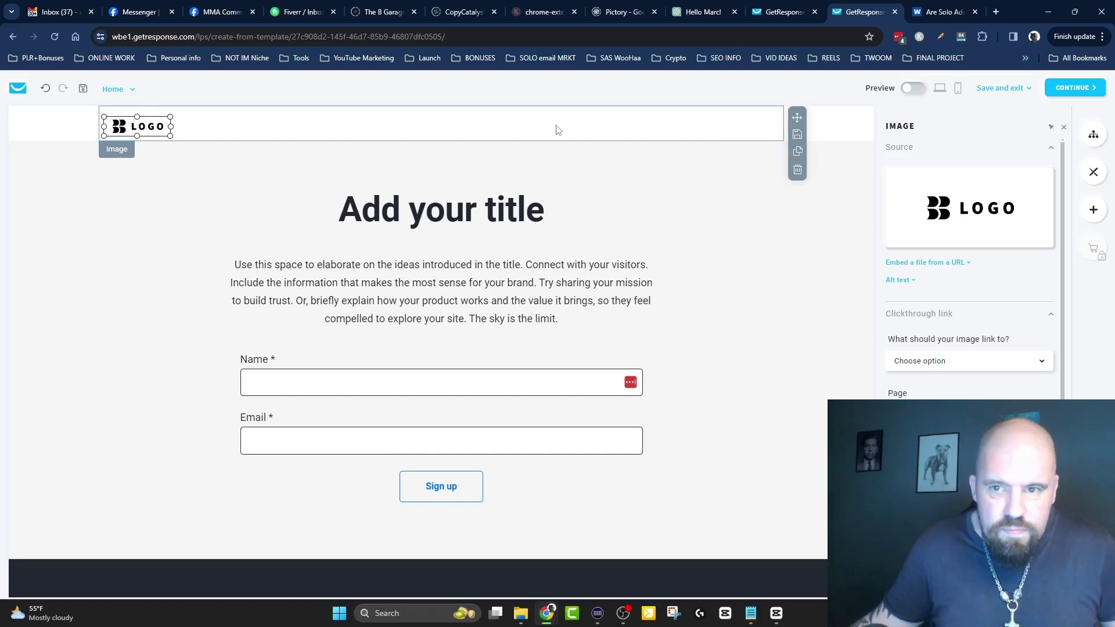
- Delete the logo row and paste 'Get My $200 a Day Online System Free Today' from Notepad as the title
left_click(797, 171)
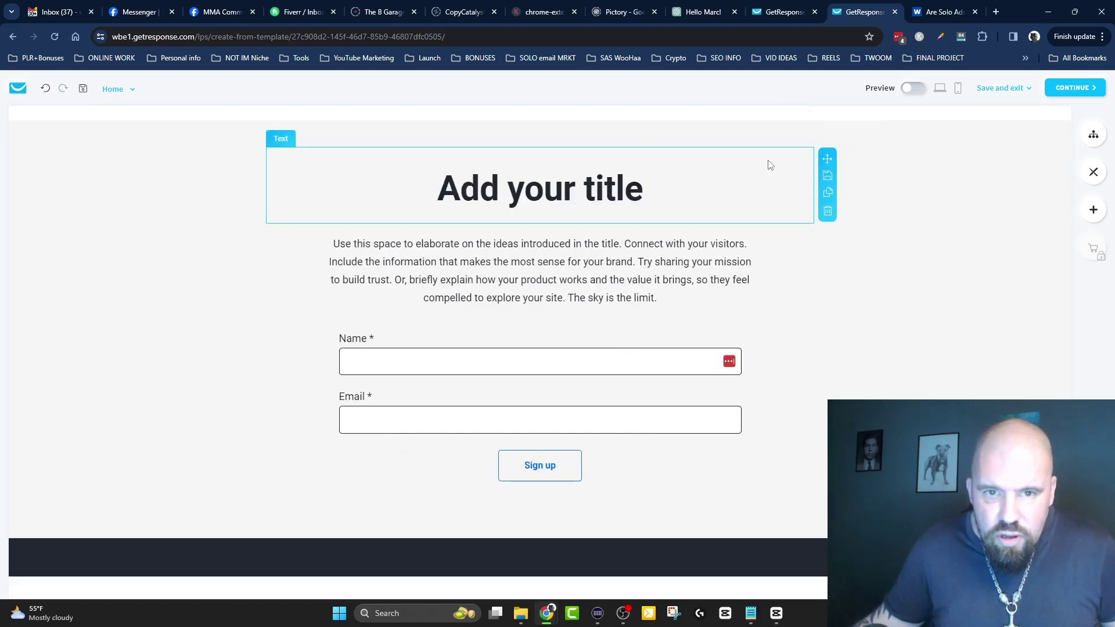
left_click(546, 213)
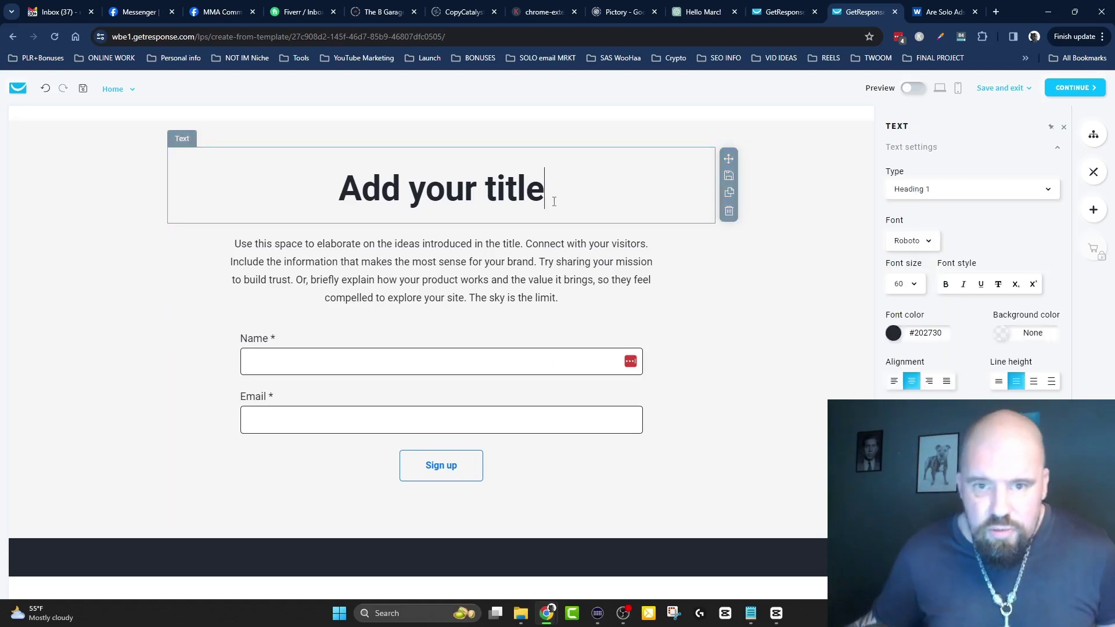
left_click(751, 614)
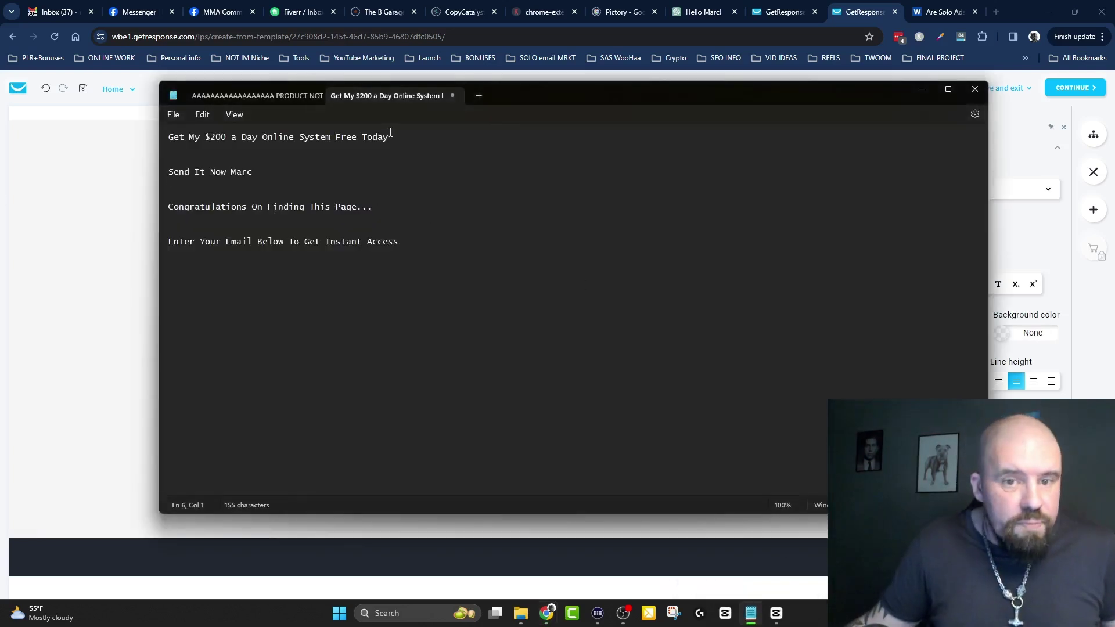
left_click_drag(395, 137, 141, 134)
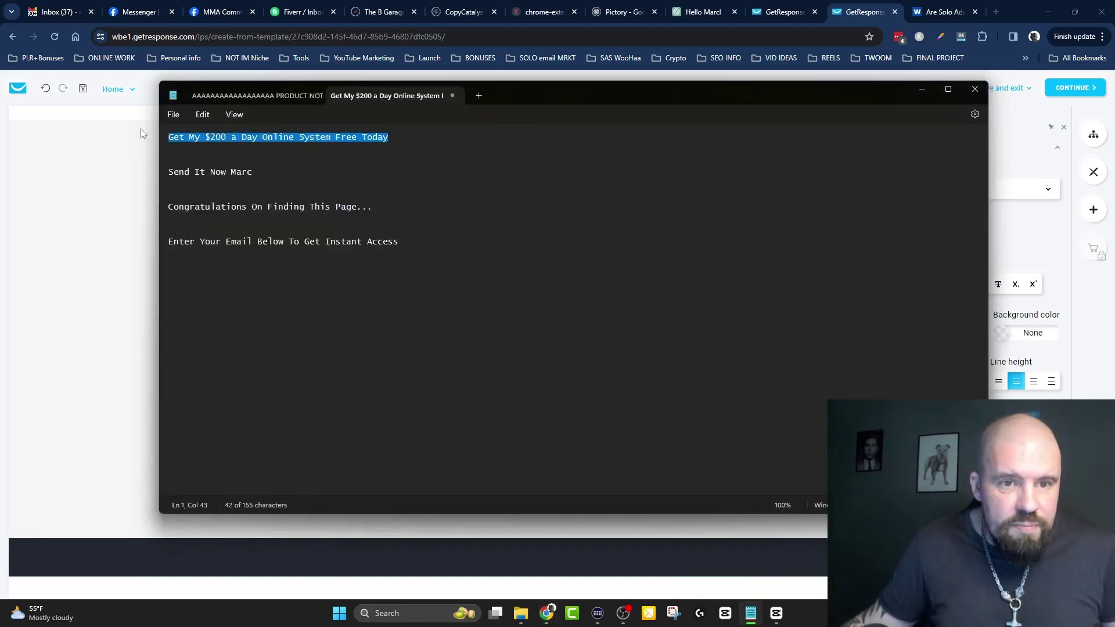
right_click(238, 139)
left_click(267, 198)
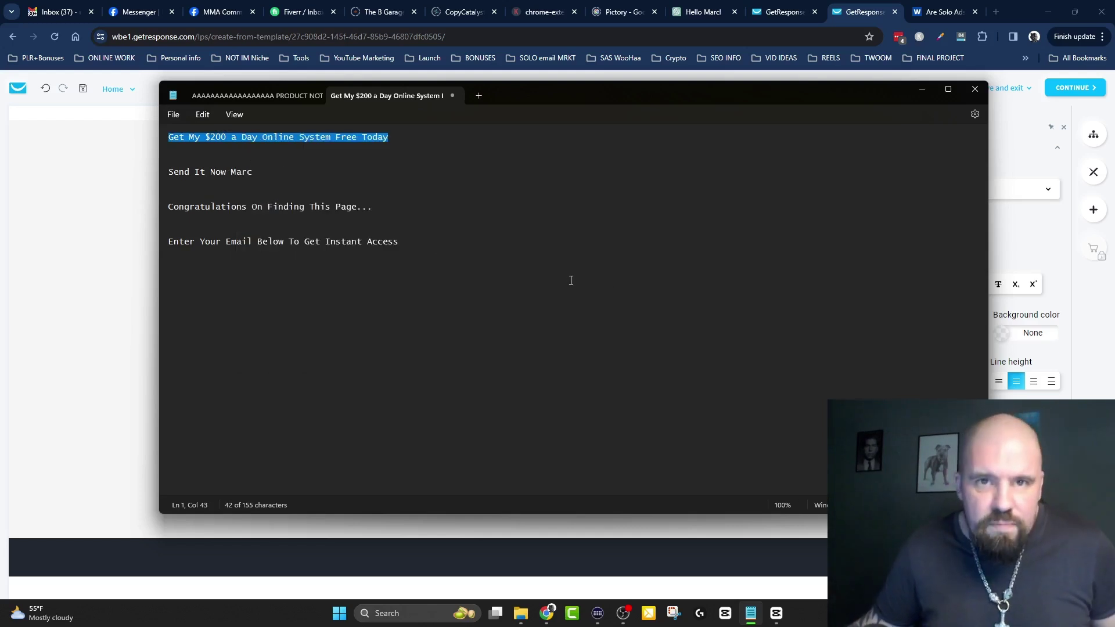
key("alt+Tab")
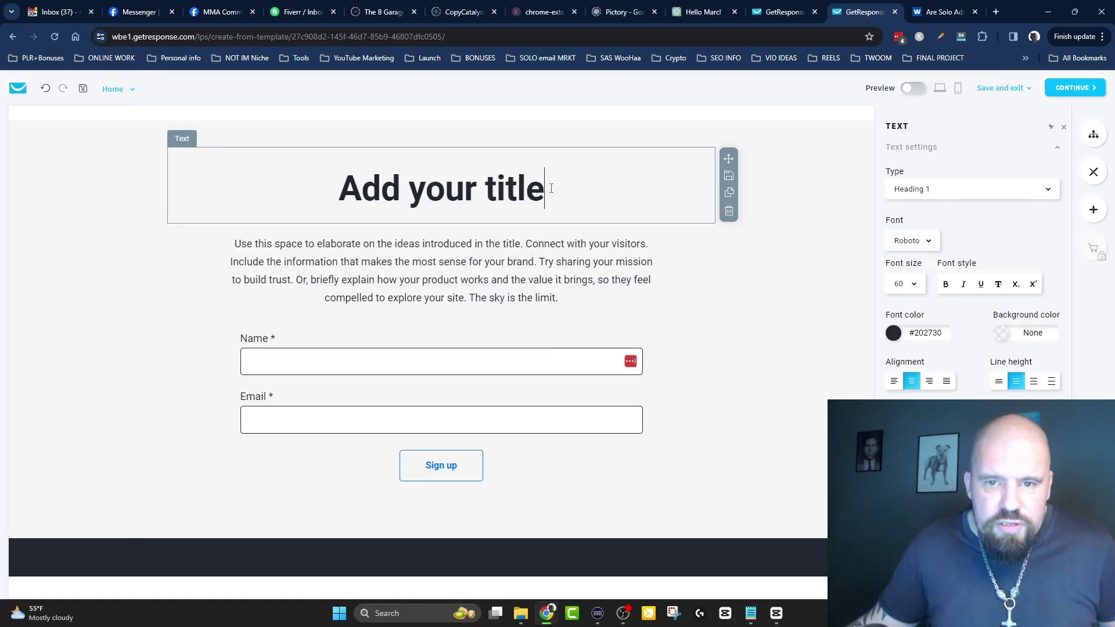
left_click_drag(551, 188, 312, 186)
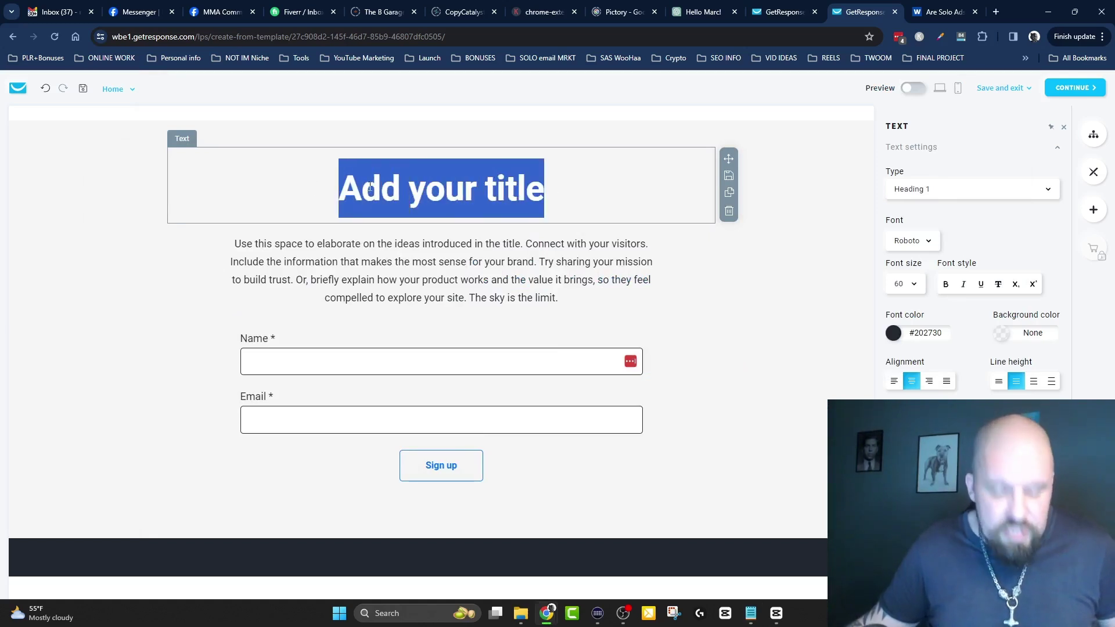
key("ctrl+v")
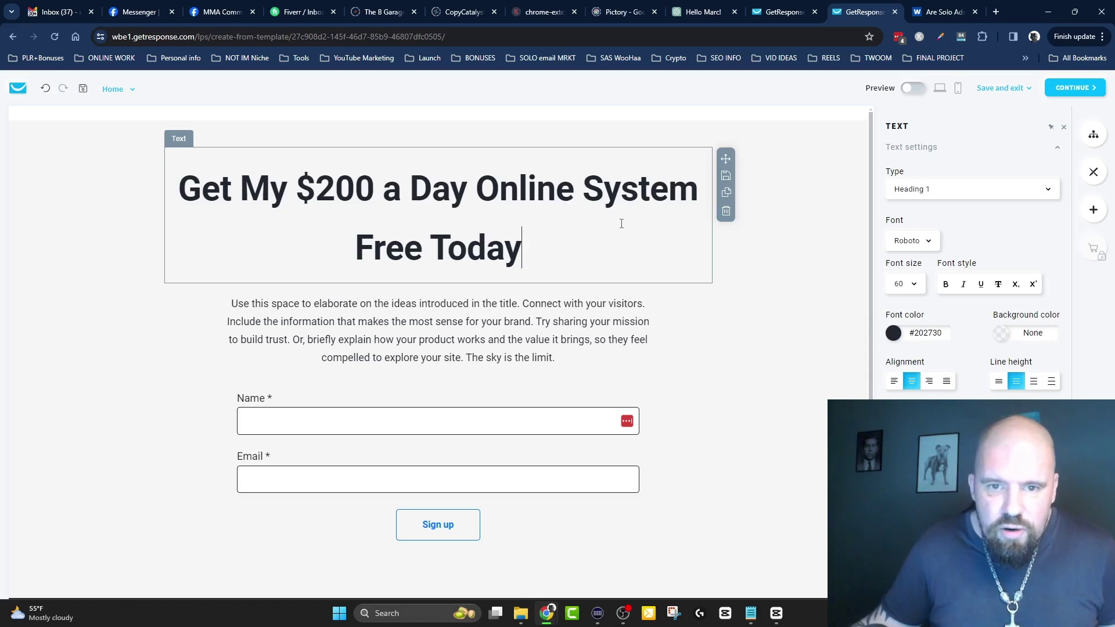
- Highlight the headline text and change its font to Raleway
left_click(431, 323)
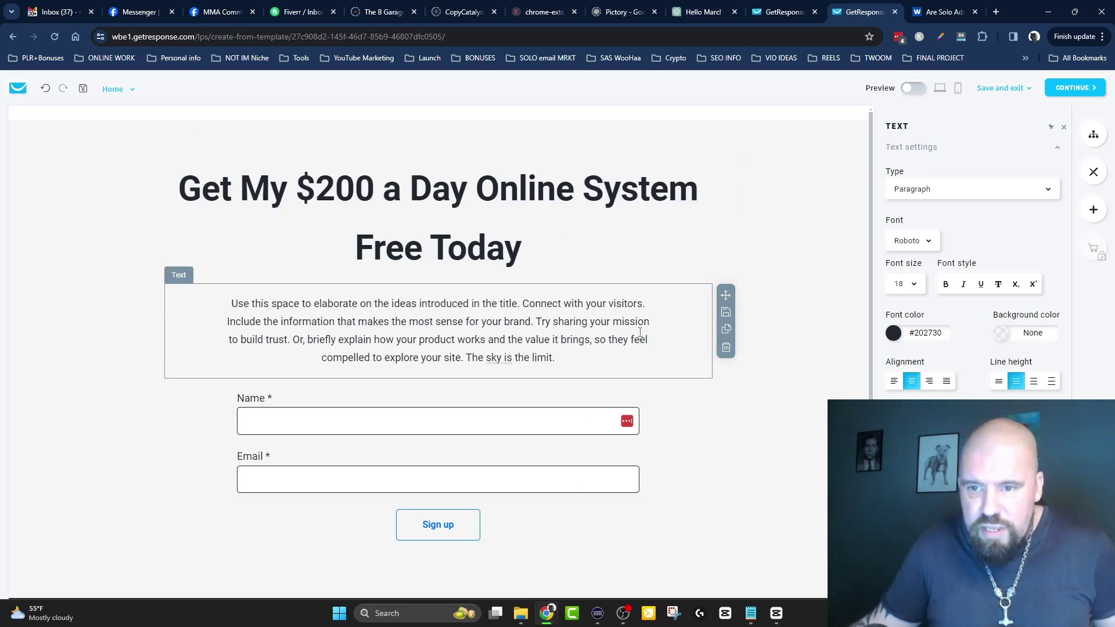
left_click(540, 256)
left_click_drag(535, 251, 173, 174)
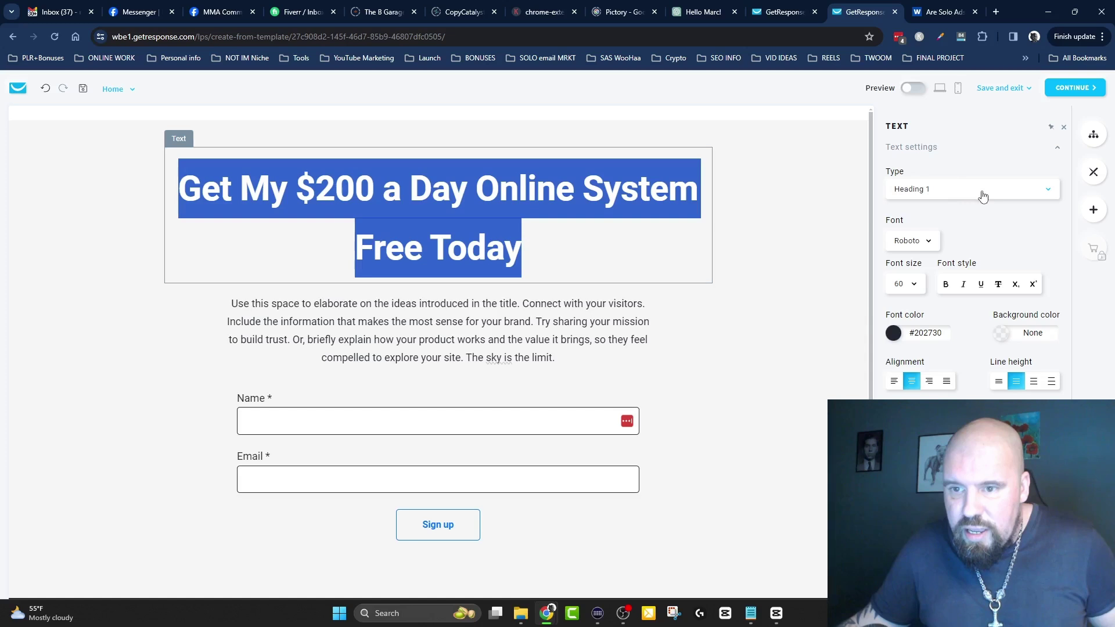
left_click(928, 243)
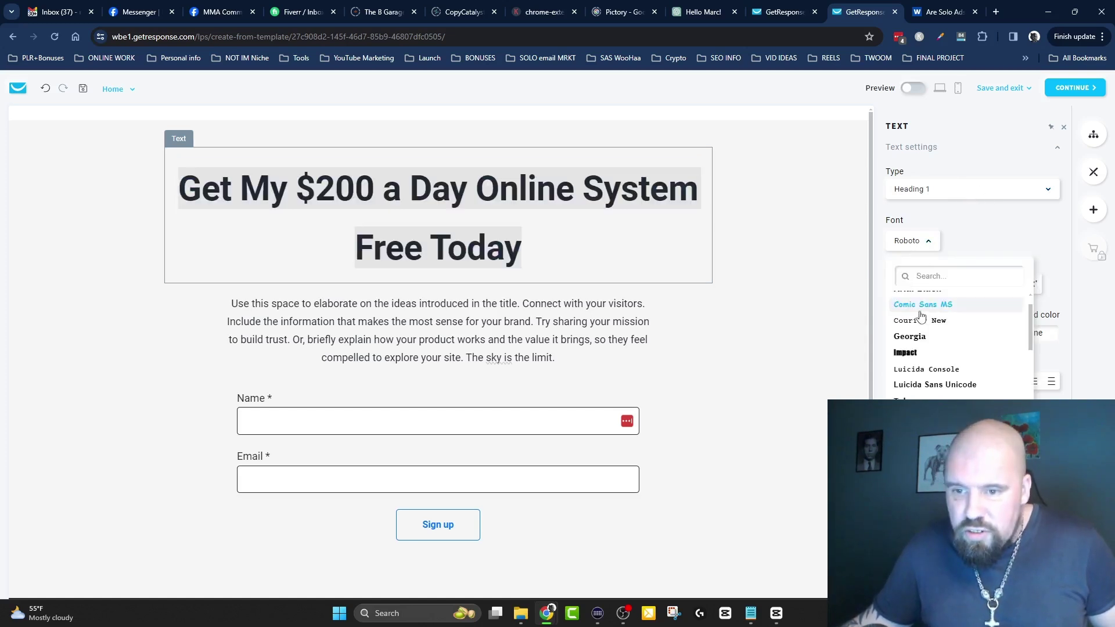
scroll(953, 318, "down", 1)
scroll(946, 322, "down", 5)
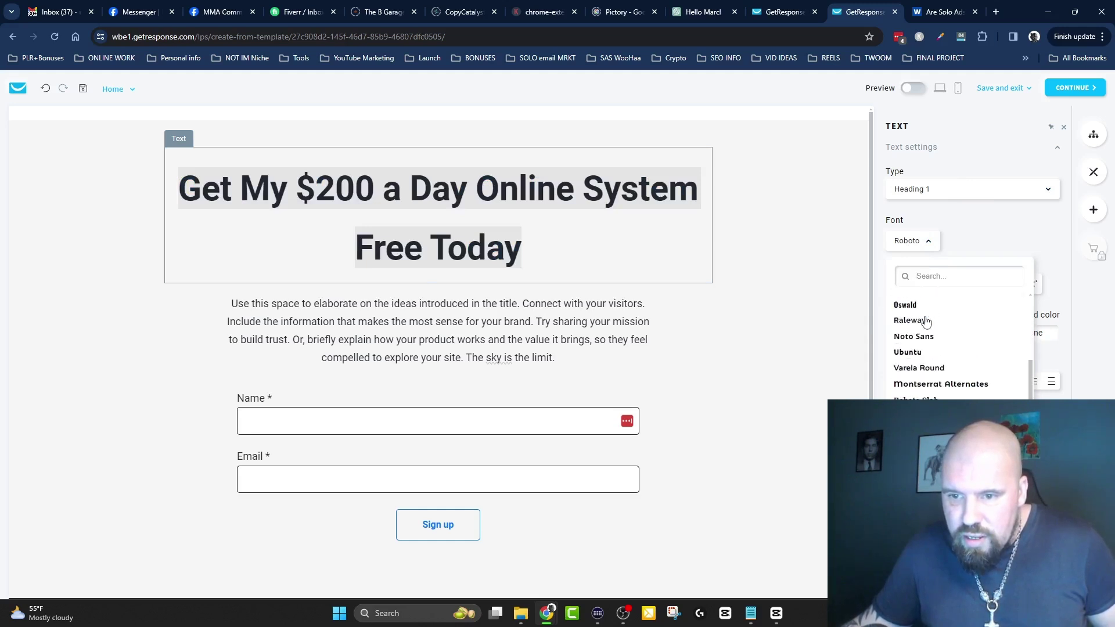
scroll(922, 335, "down", 4)
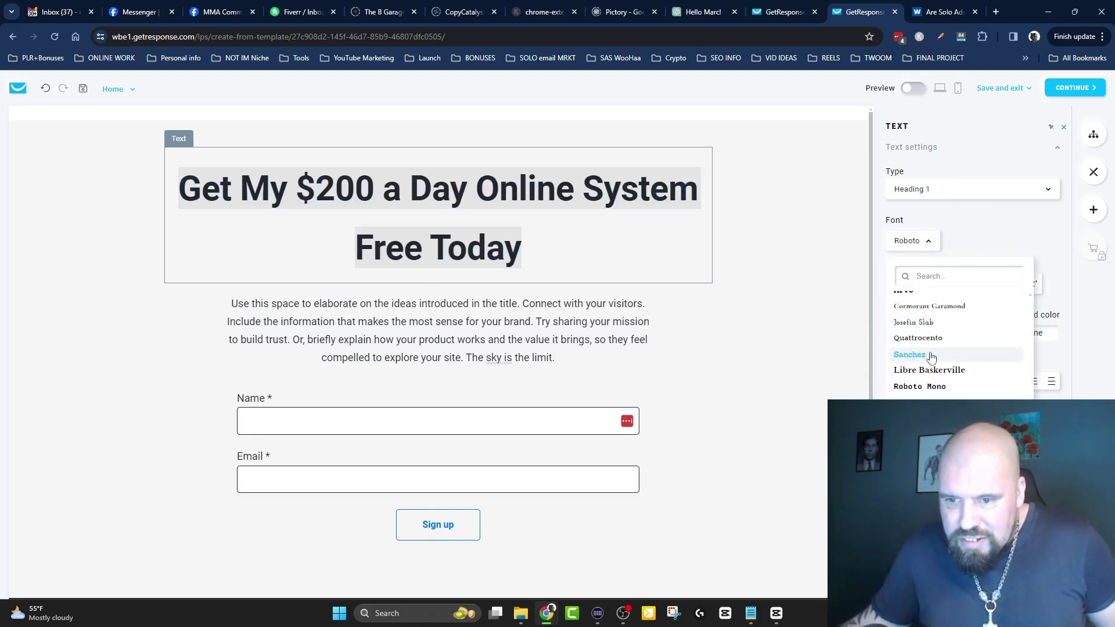
scroll(926, 331, "down", 5)
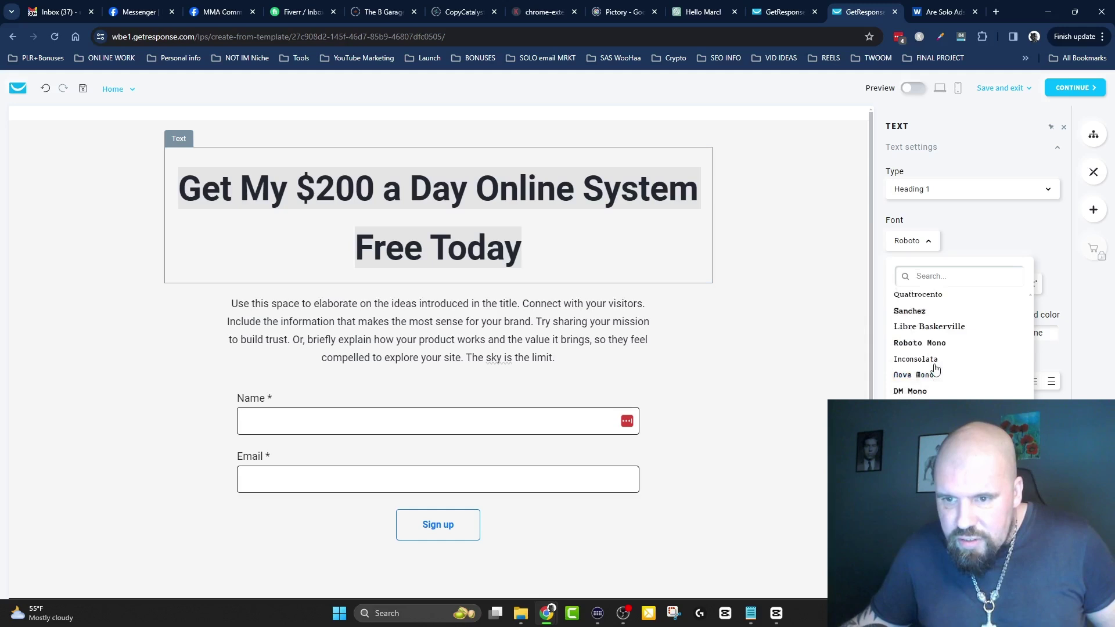
left_click(910, 334)
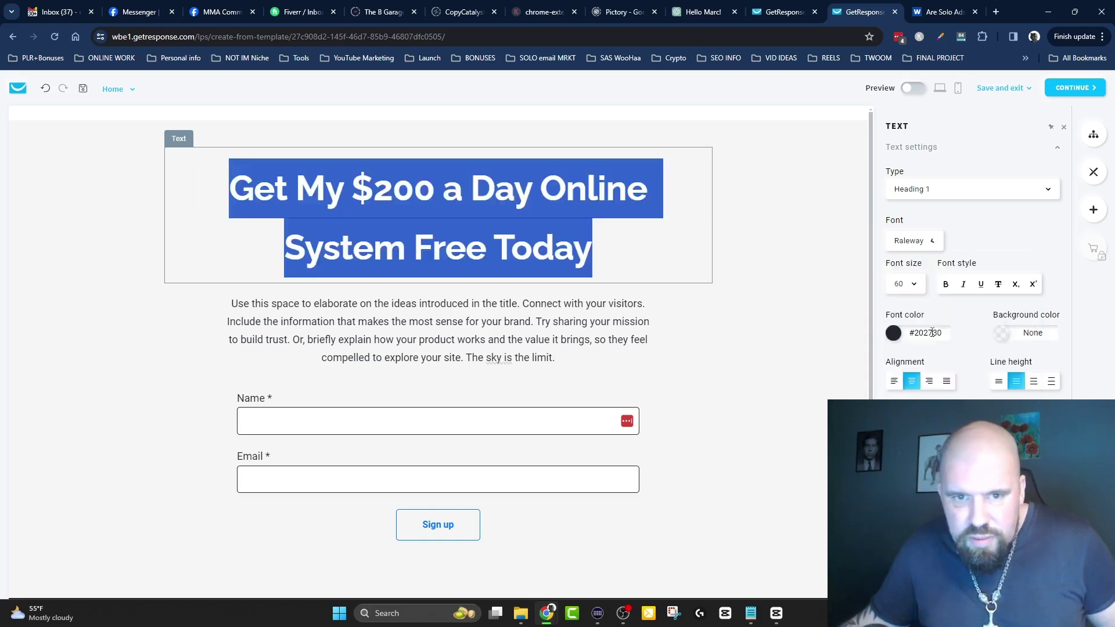
- Make the headline dark red (#A62626FF), font size 72 and bold
left_click(893, 333)
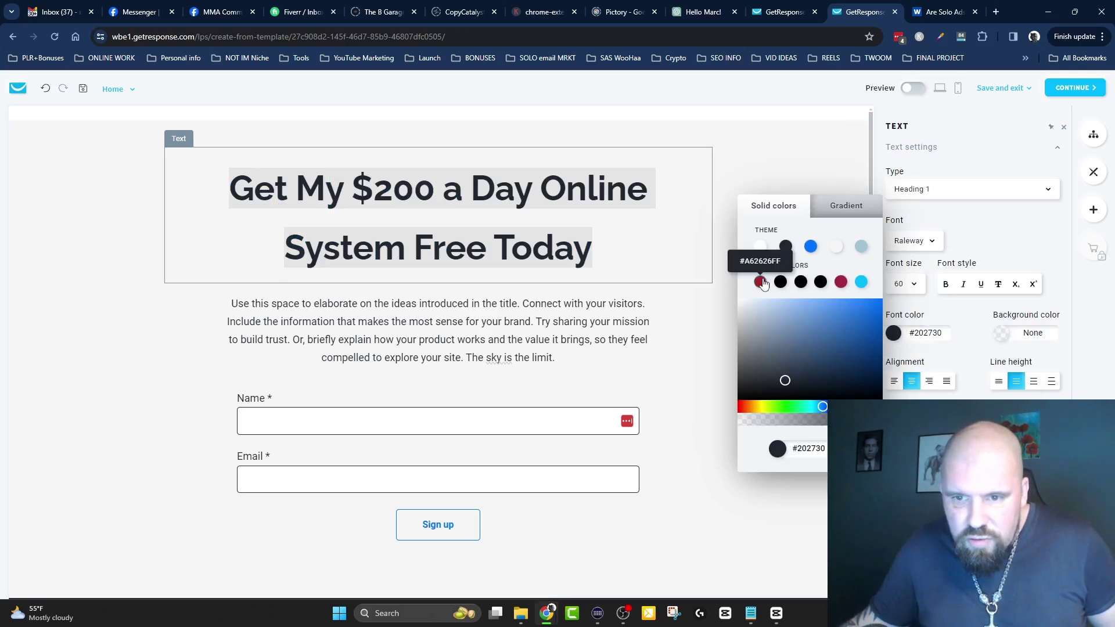
left_click(760, 282)
left_click(652, 235)
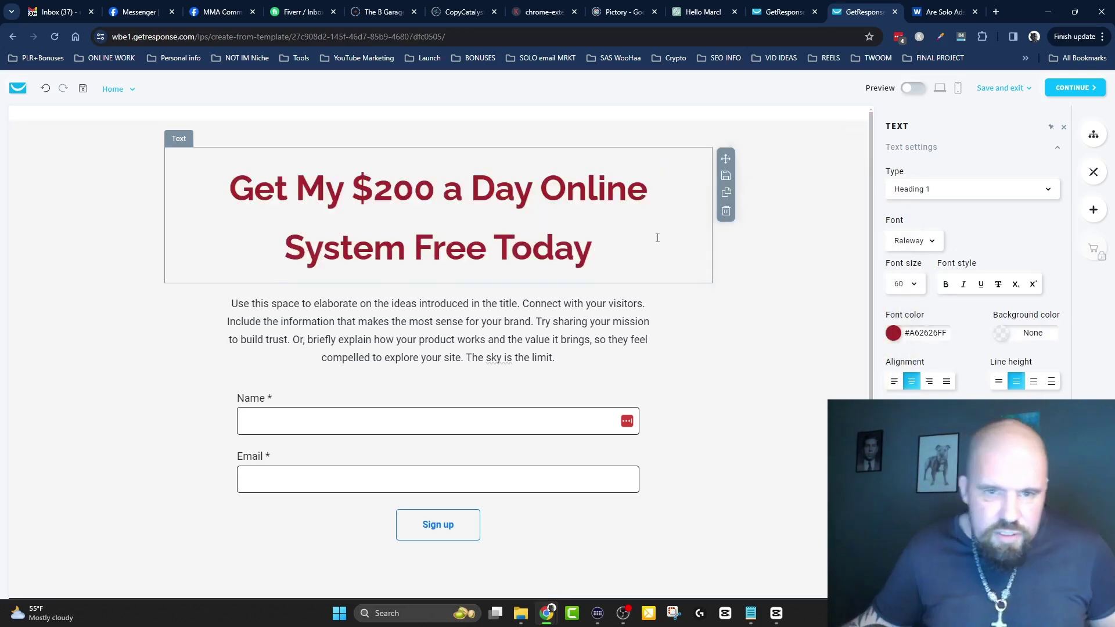
left_click(909, 284)
scroll(958, 363, "down", 2)
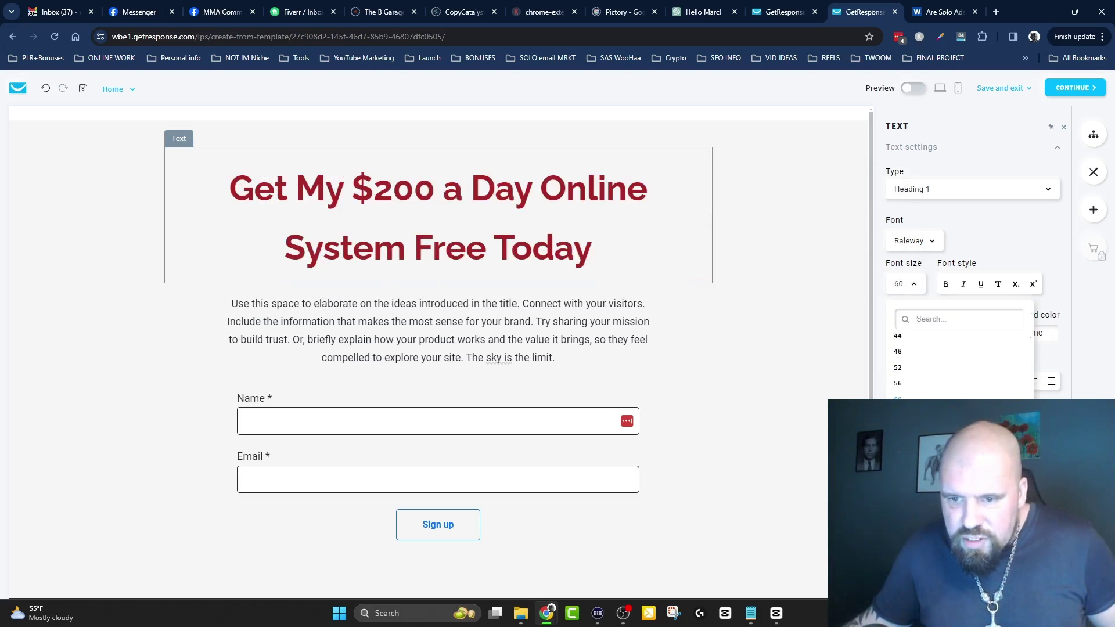
left_click(929, 430)
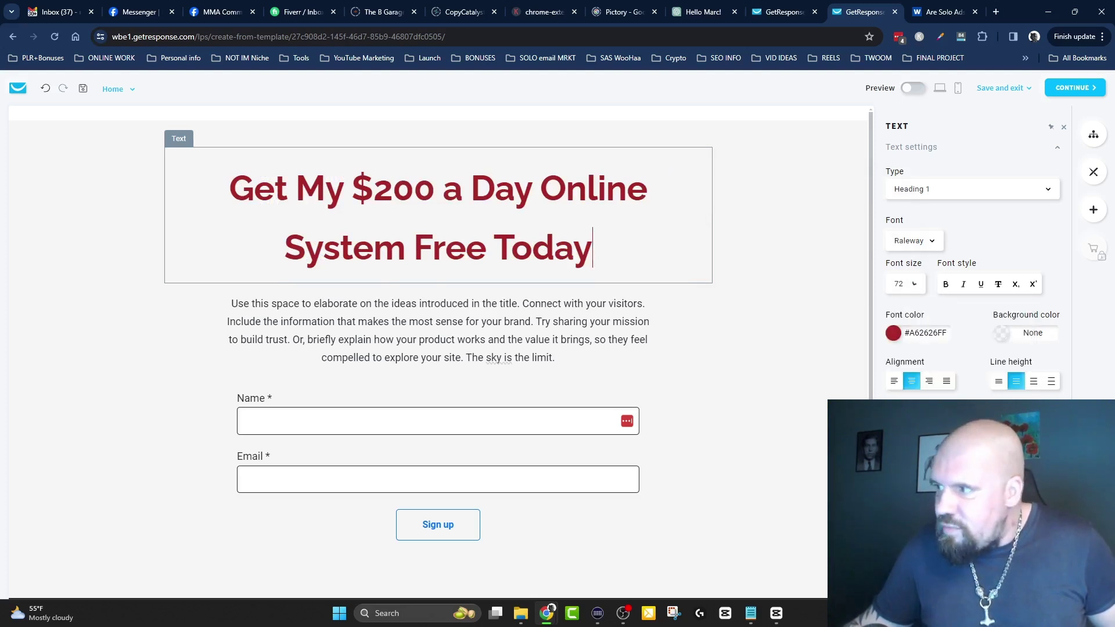
left_click(946, 284)
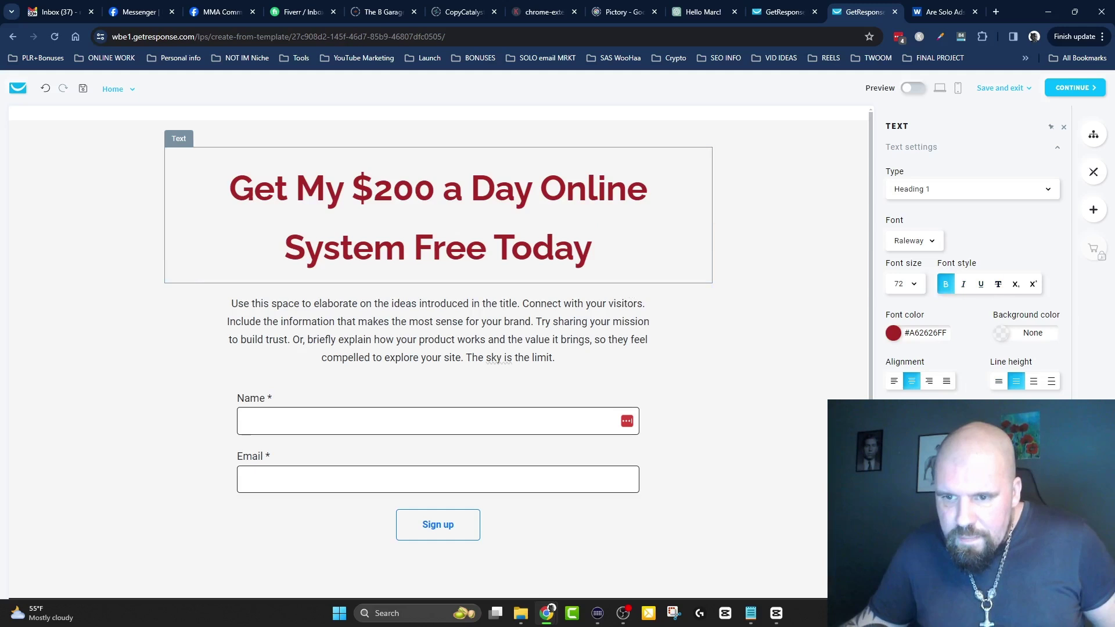
- Replace the placeholder paragraph with 'Enter Your Email Below To Get Instant Access' copied from Notepad
left_click_drag(455, 303, 455, 321)
left_click(664, 364)
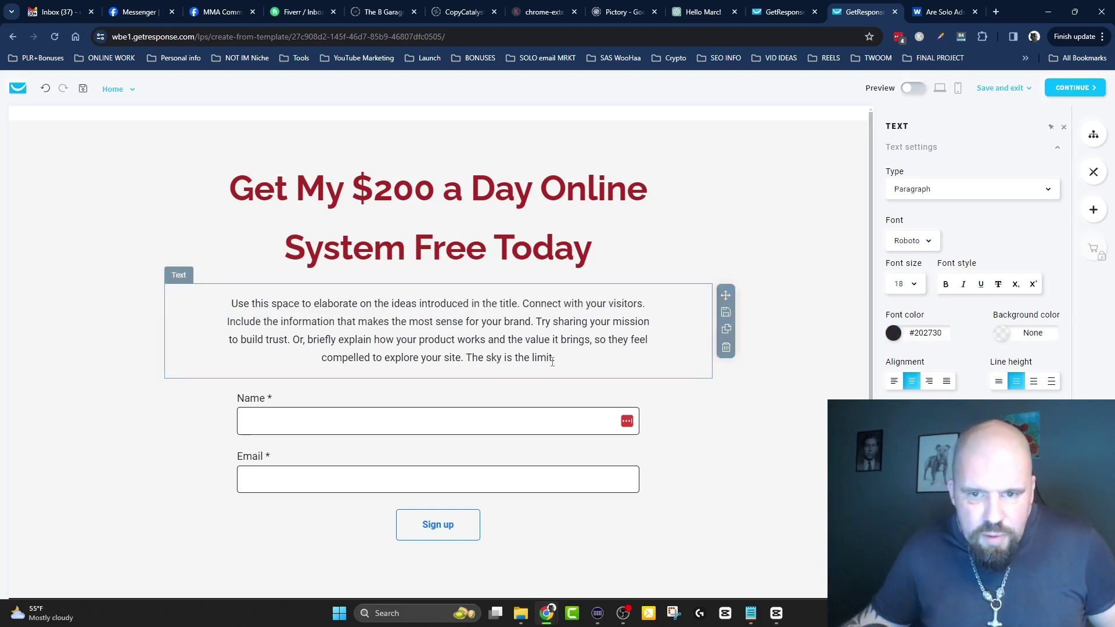
left_click_drag(564, 363, 204, 299)
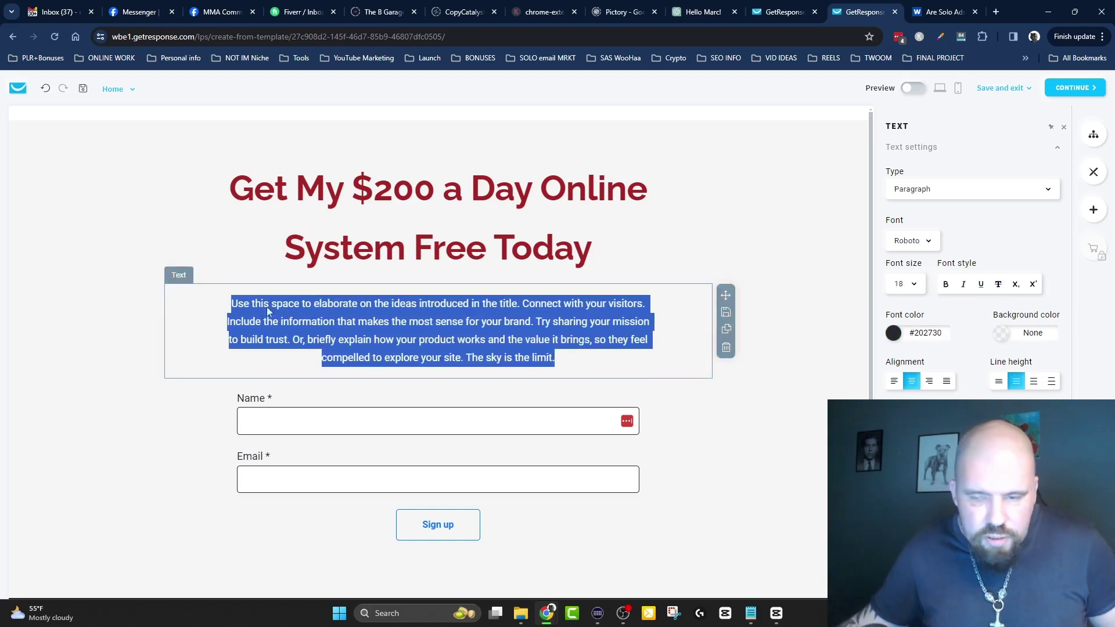
left_click(751, 614)
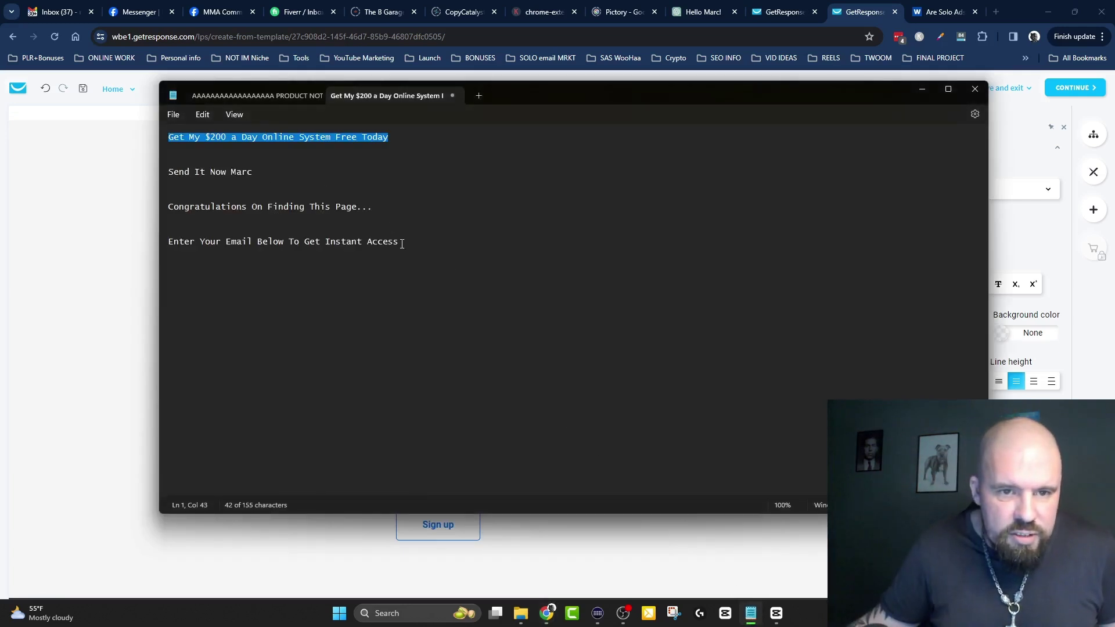
left_click_drag(168, 242, 395, 242)
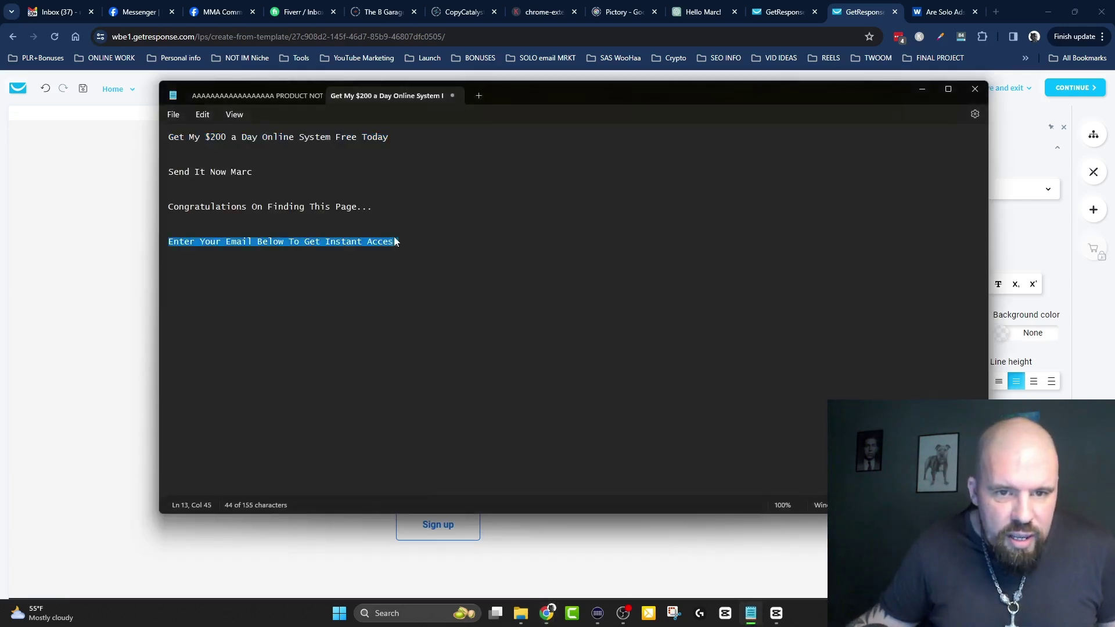
right_click(282, 242)
left_click(322, 308)
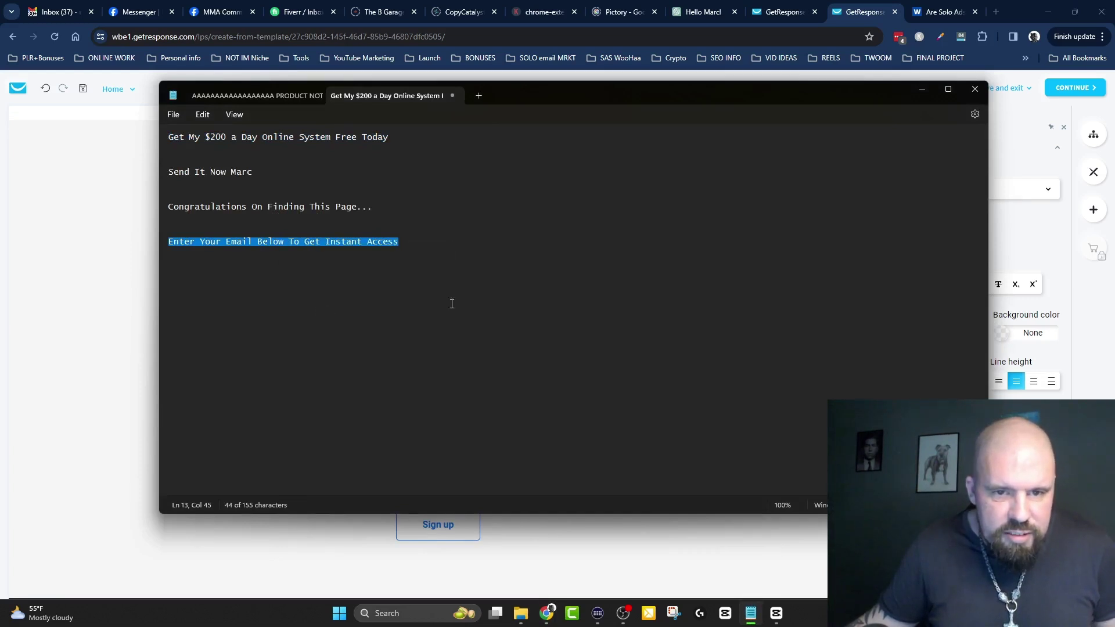
key("alt+Tab")
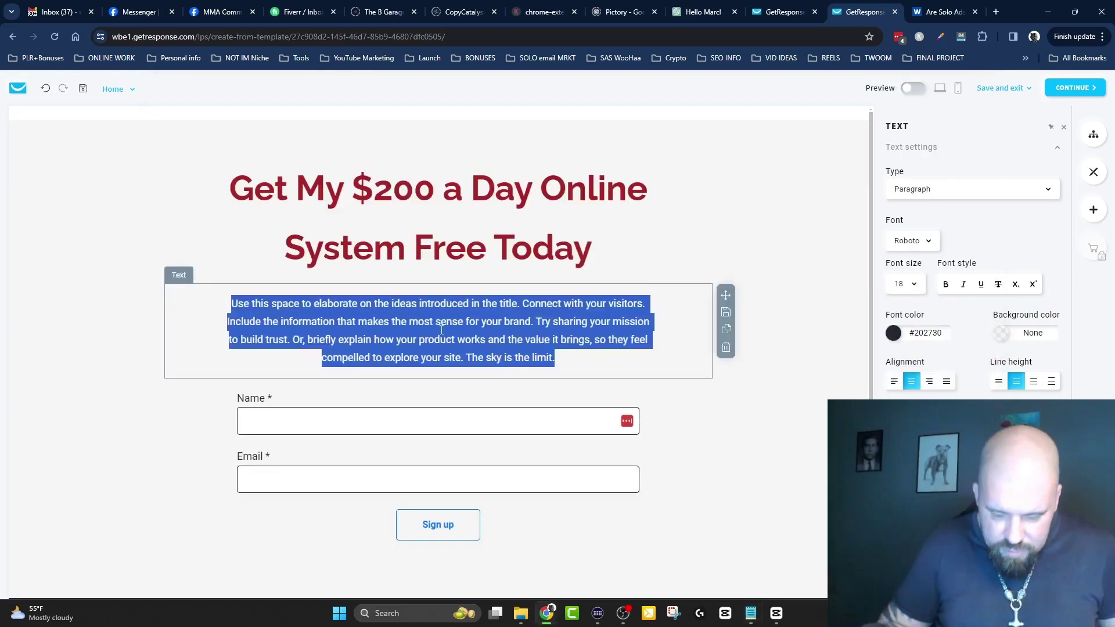
key("ctrl+v")
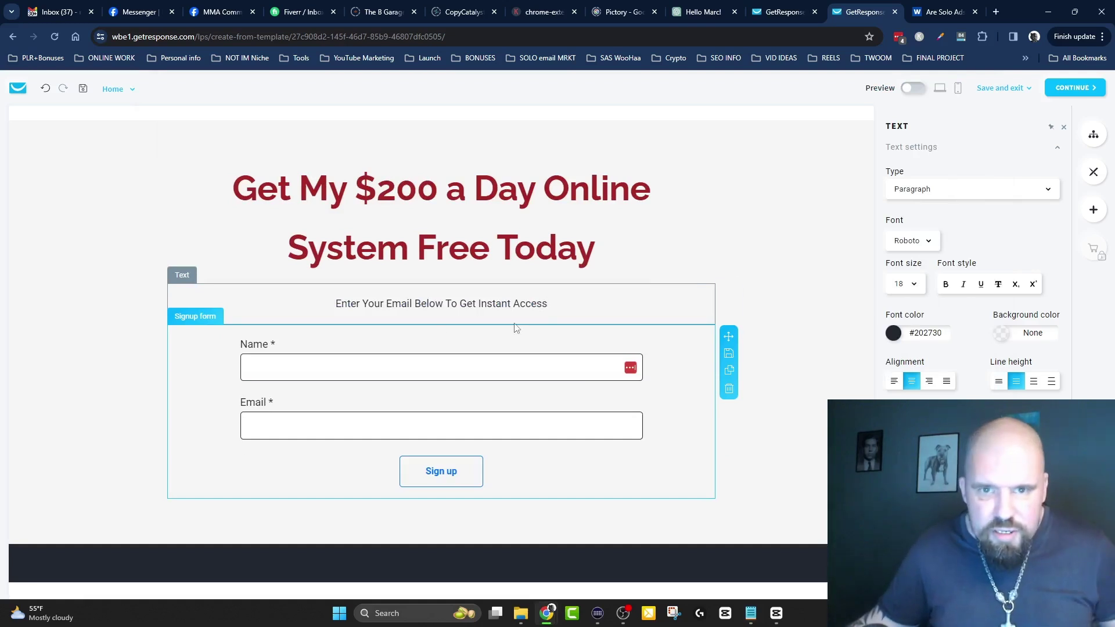
- Set the call-to-action line's font size to 22
left_click(557, 302)
left_click_drag(557, 303, 300, 301)
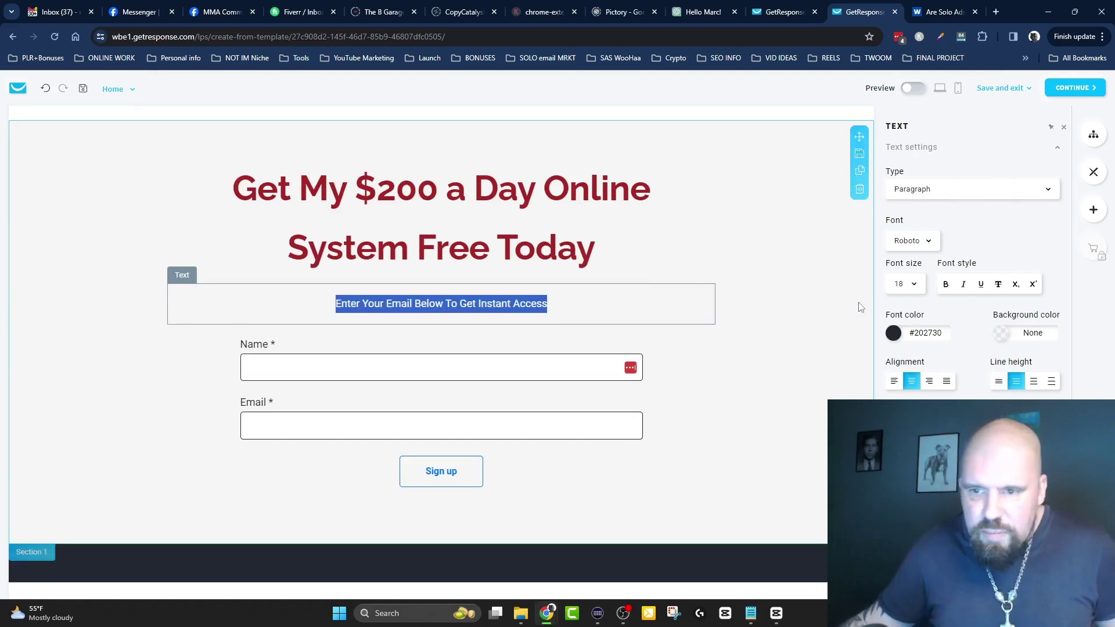
left_click(915, 286)
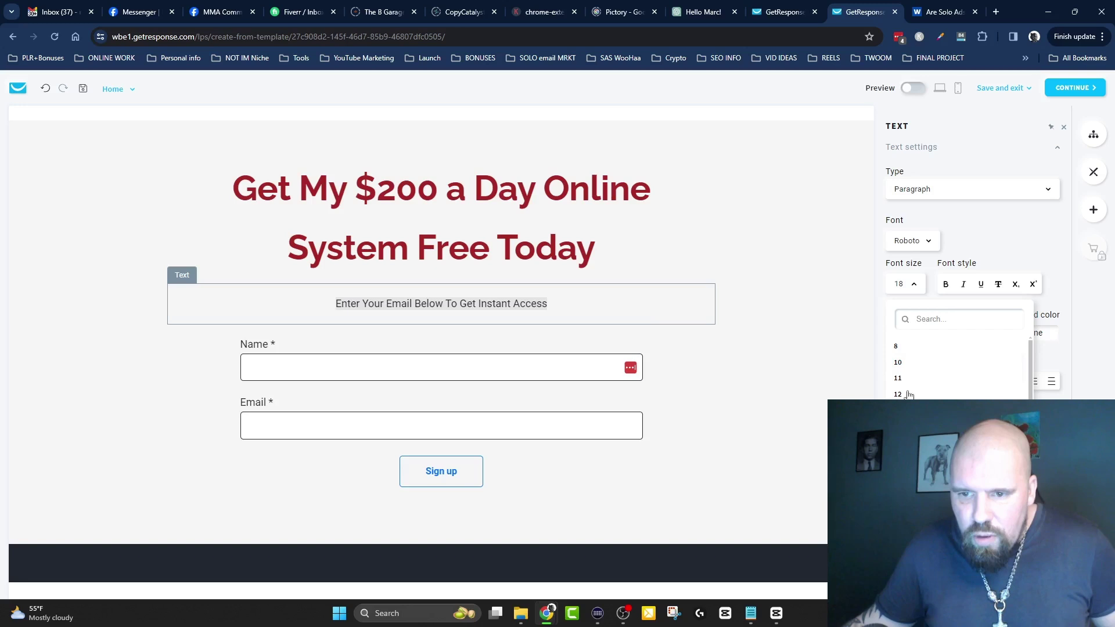
left_click(898, 475)
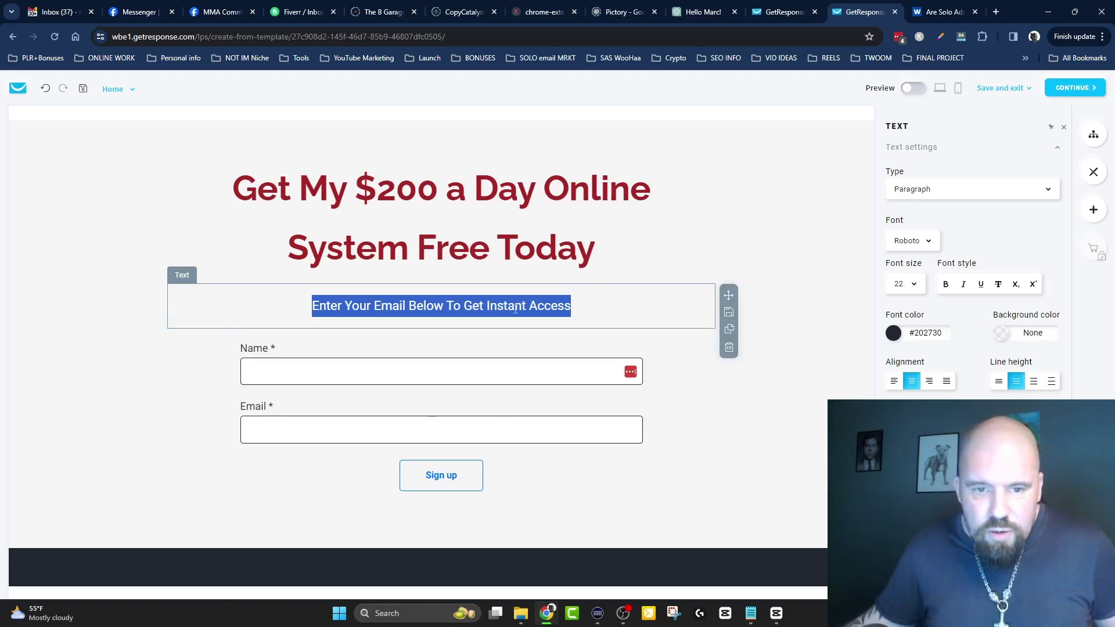
- Make the email prompt line bold
left_click(194, 187)
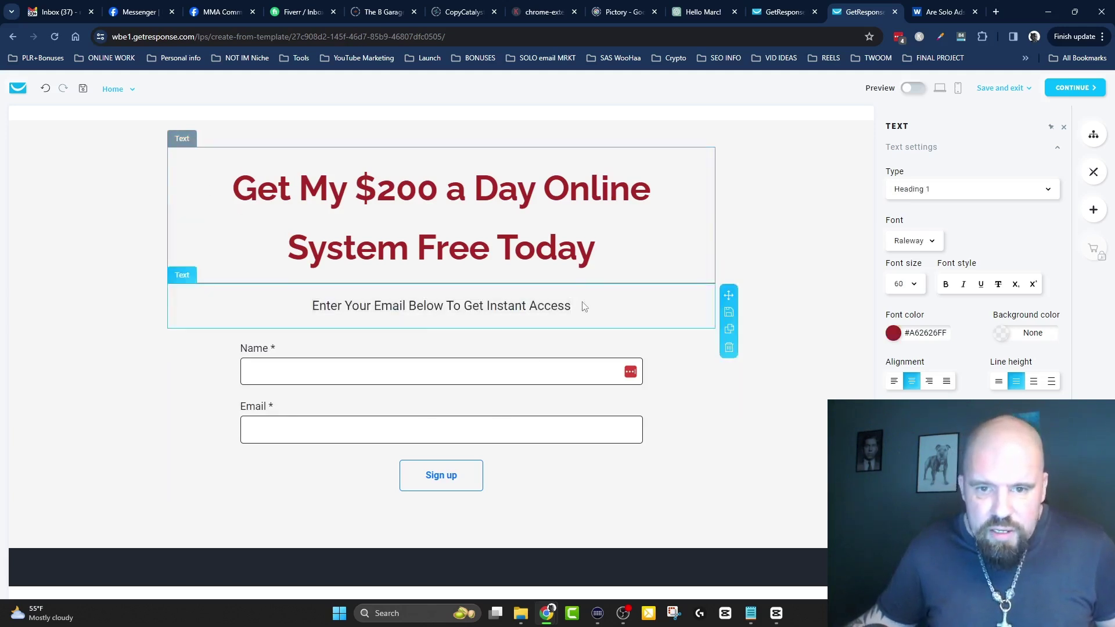
left_click_drag(582, 308, 256, 304)
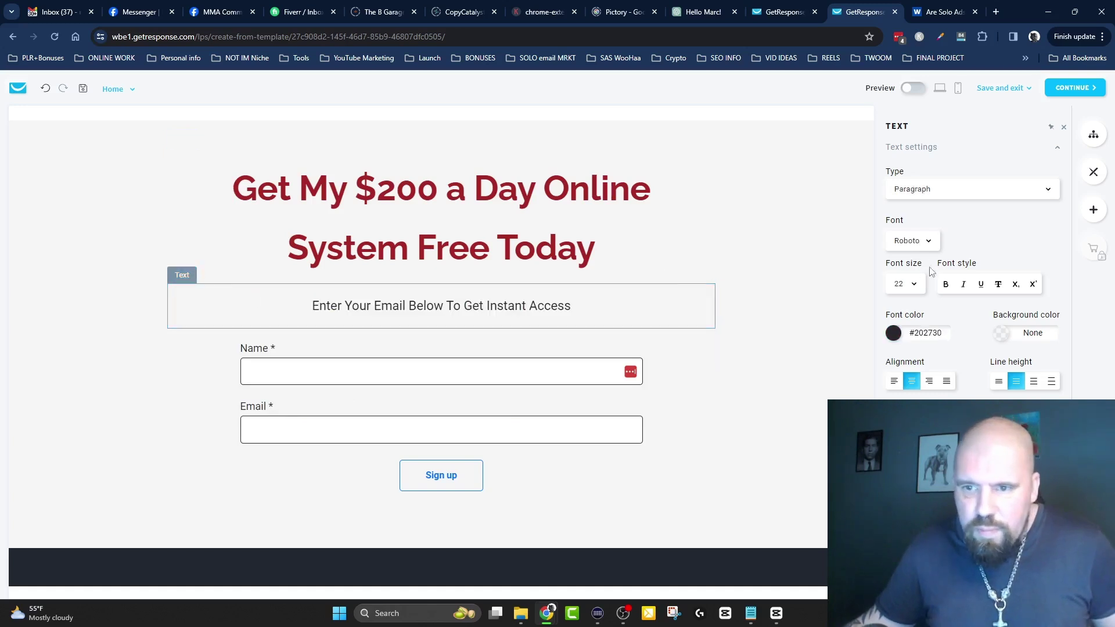
left_click(945, 284)
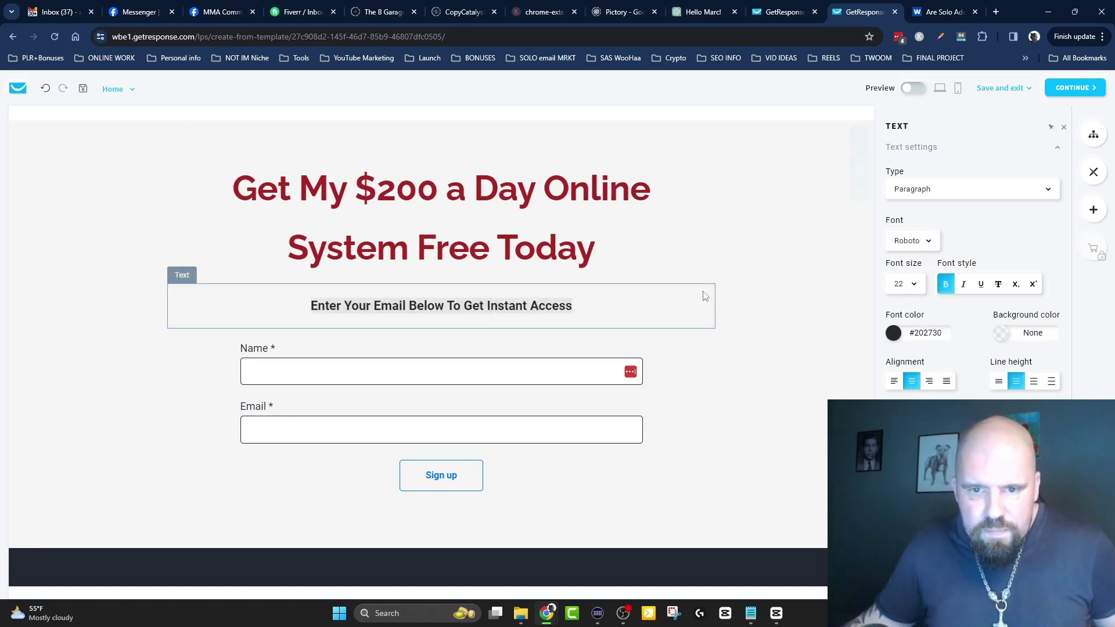
left_click(654, 302)
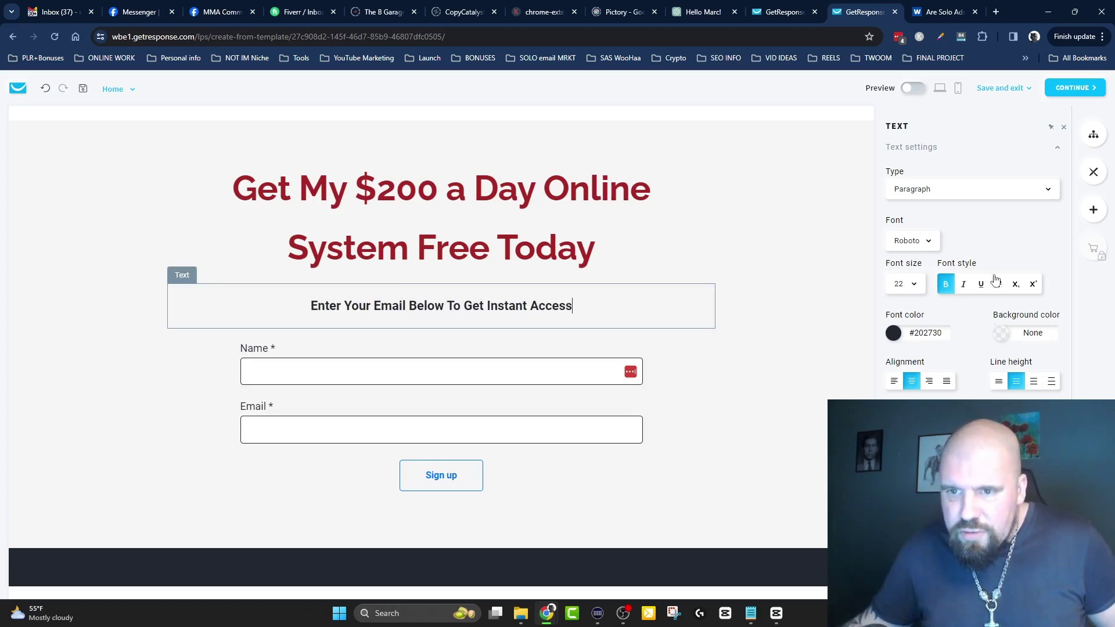
- Add an Image element below the Sign up button using the '200 a day' Sales Dashboard file from My files
left_click(1095, 209)
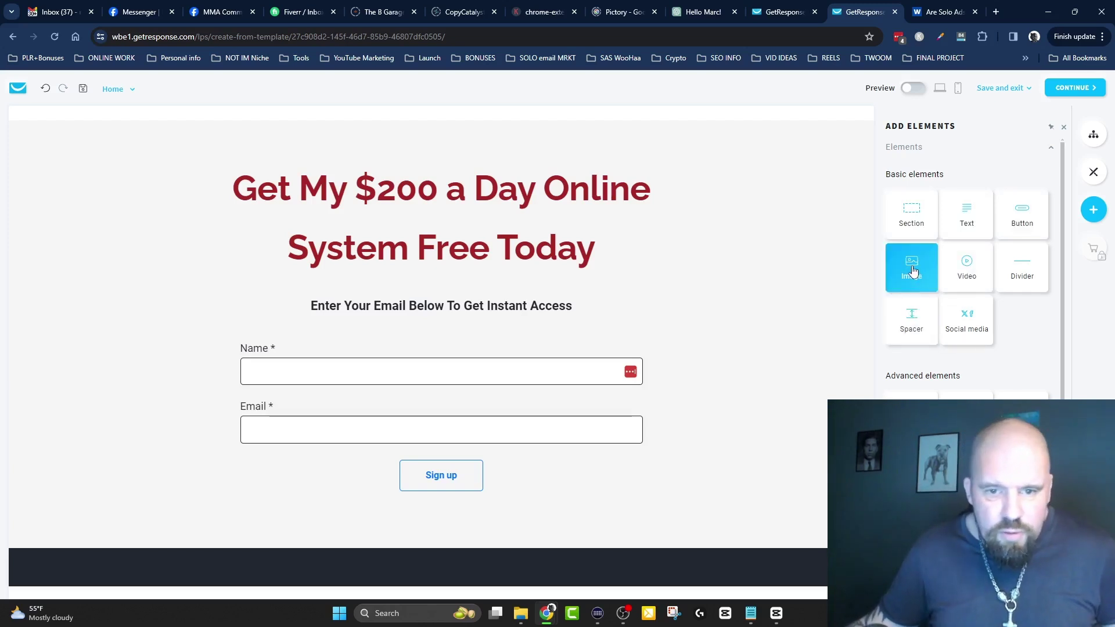
left_click_drag(913, 270, 443, 519)
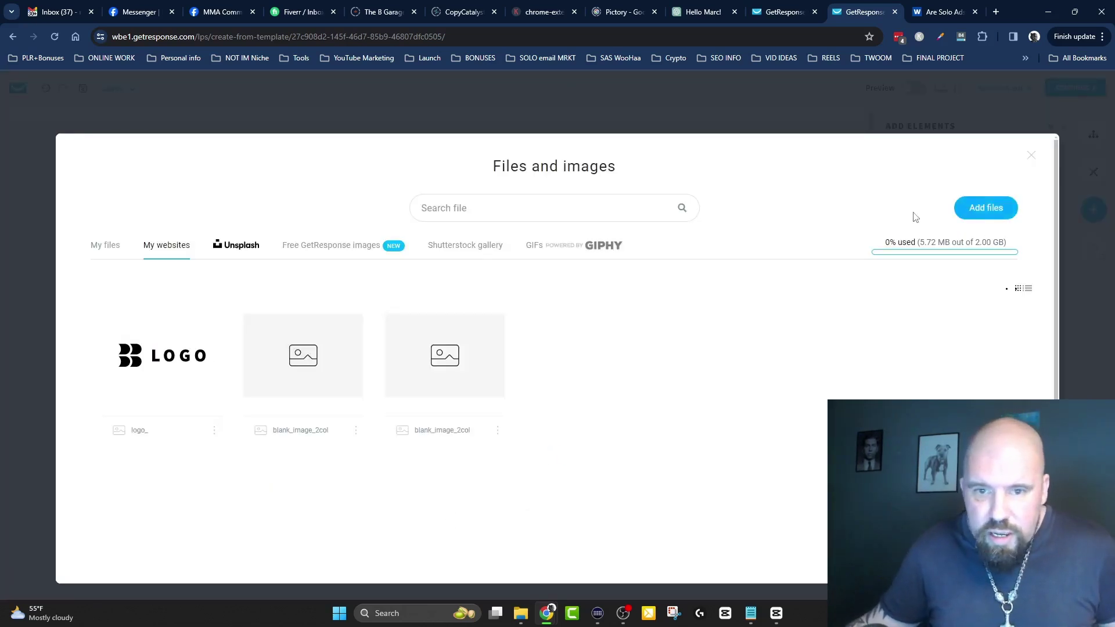
left_click(108, 250)
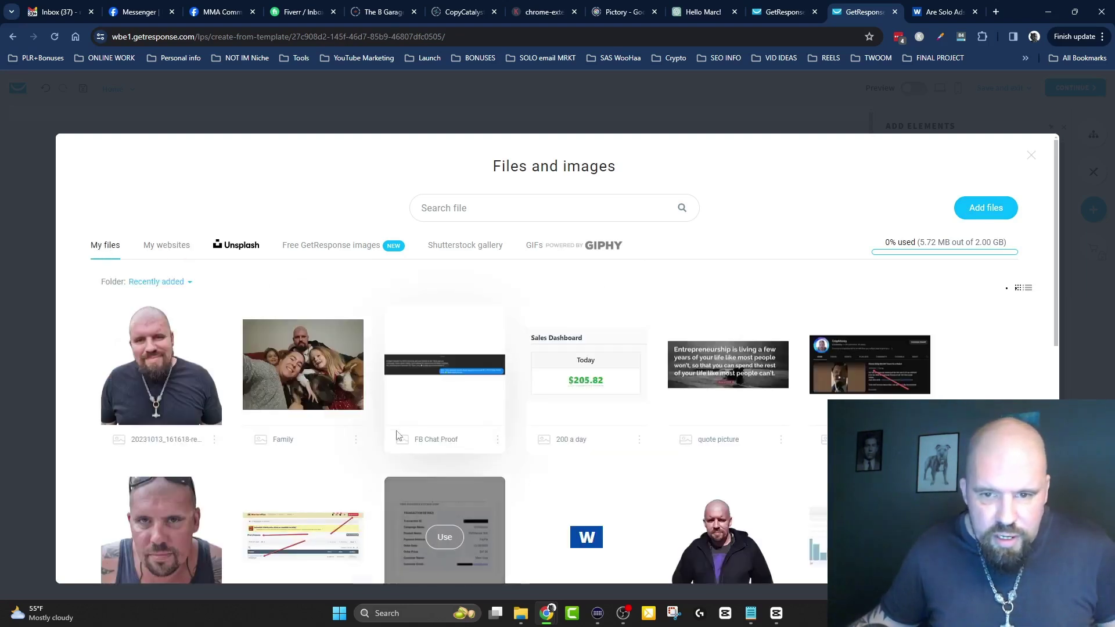
left_click(578, 366)
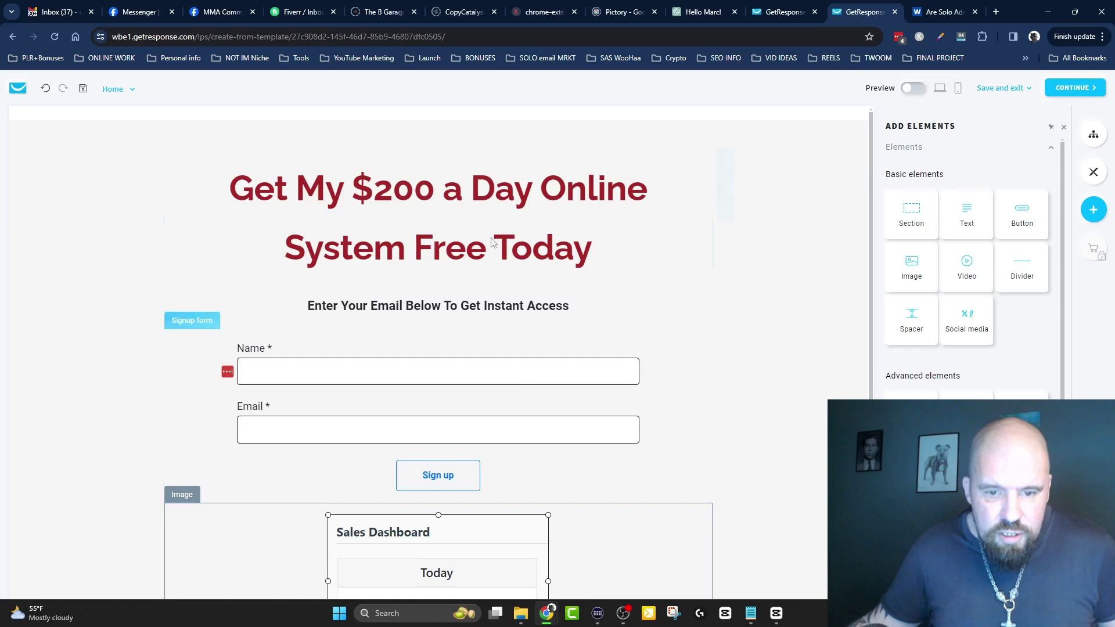
scroll(468, 478, "down", 2)
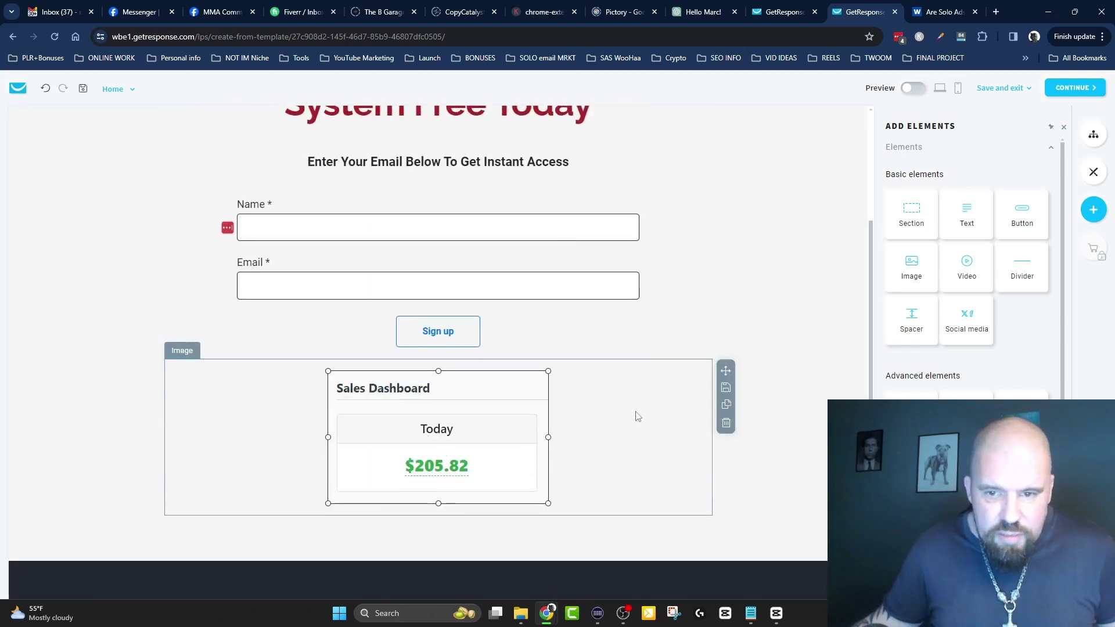
left_click(719, 274)
- Move the Sales Dashboard image up under the headline and delete the stray underscore after 'Today'
scroll(807, 302, "up", 2)
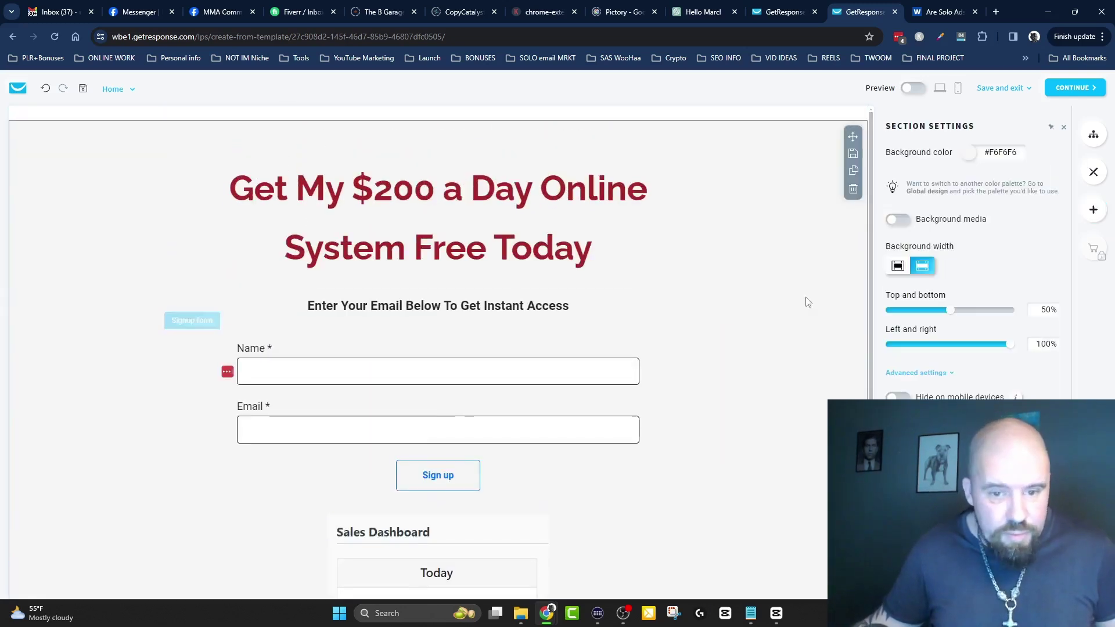
left_click(468, 520)
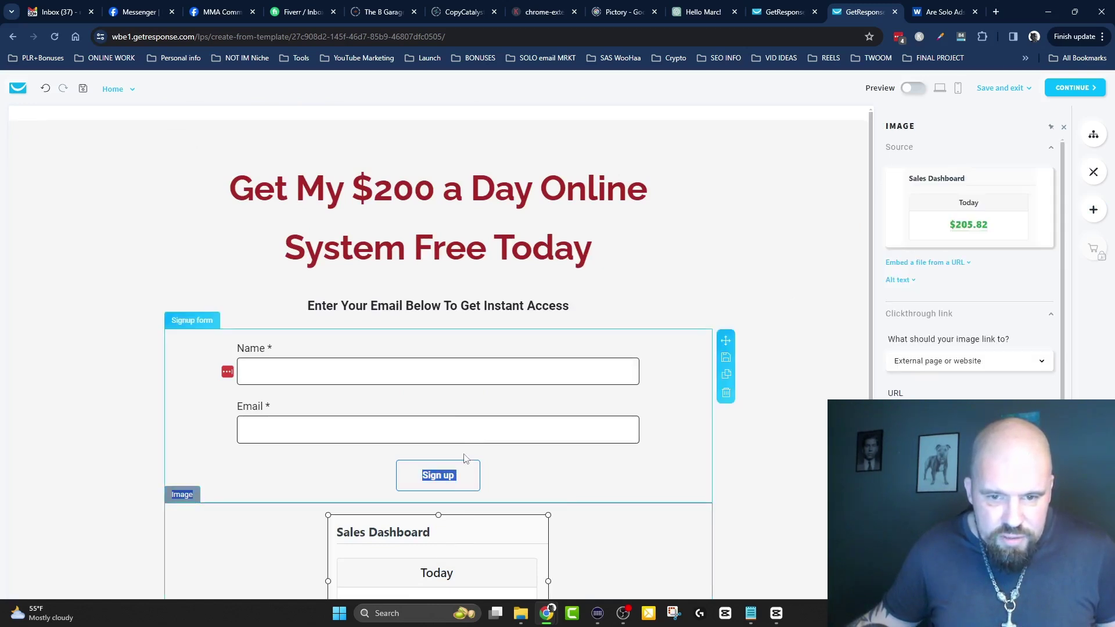
left_click_drag(727, 521, 667, 272)
left_click(815, 270)
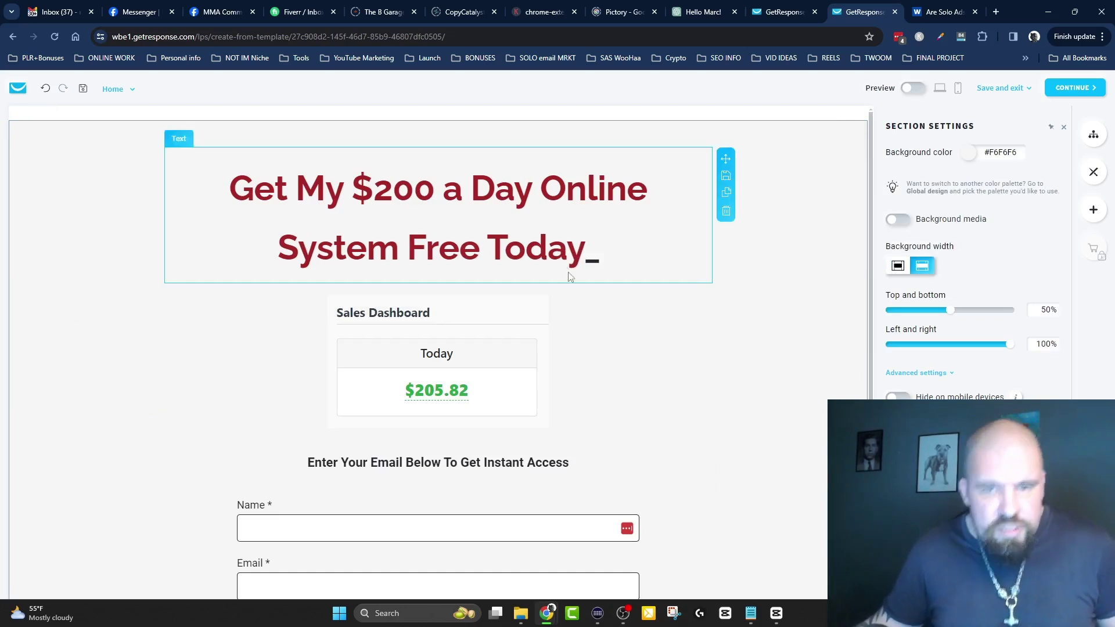
left_click(608, 263)
key("BackSpace")
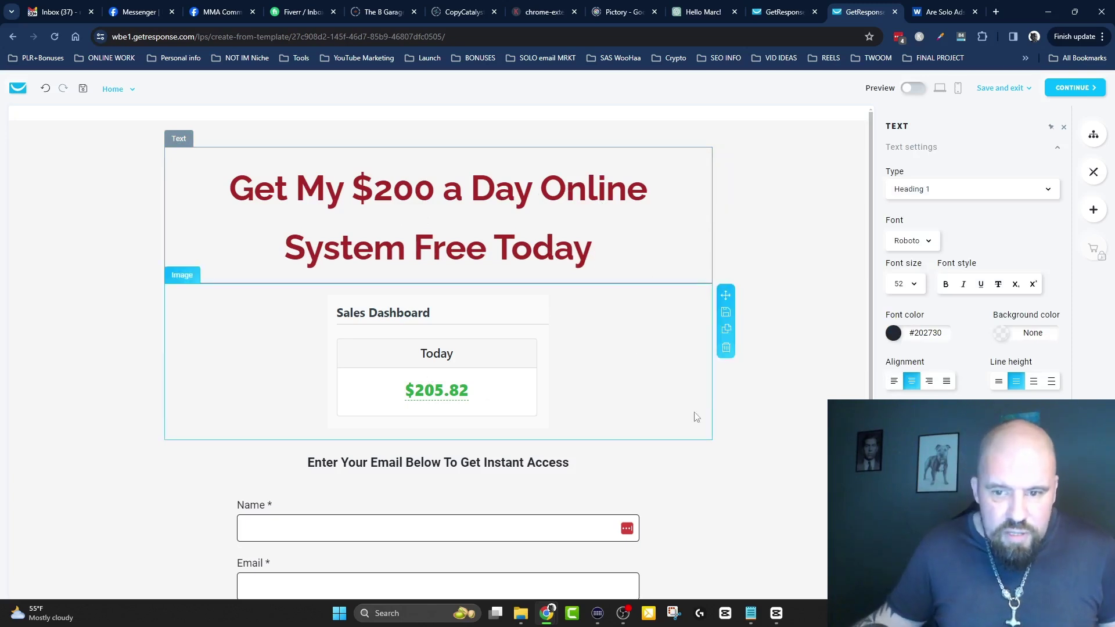
left_click(809, 398)
scroll(786, 259, "down", 3)
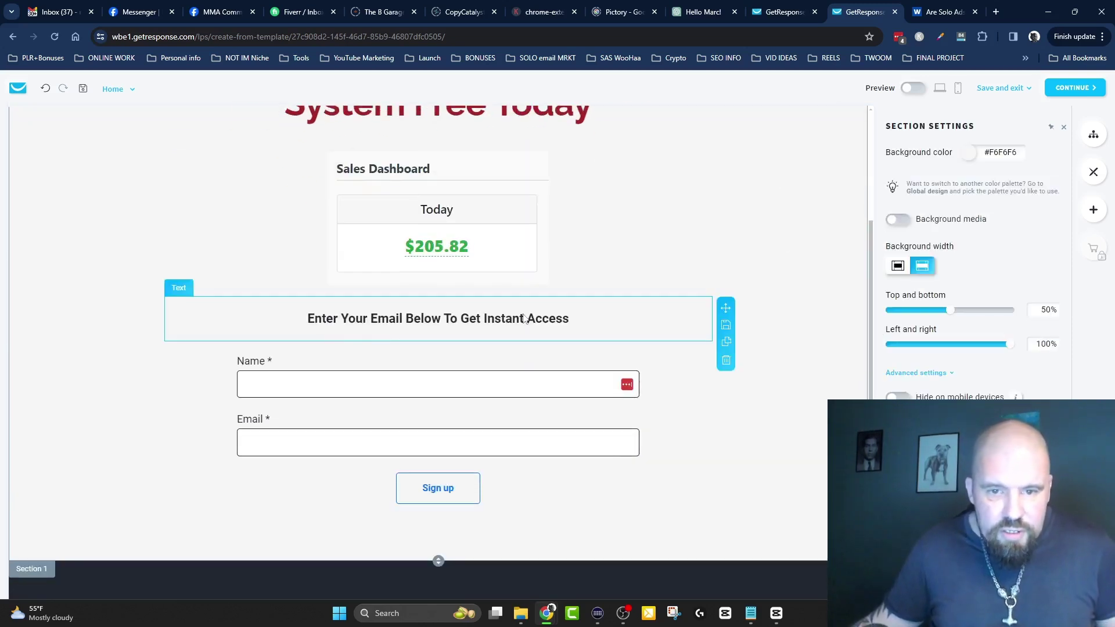
left_click(578, 324)
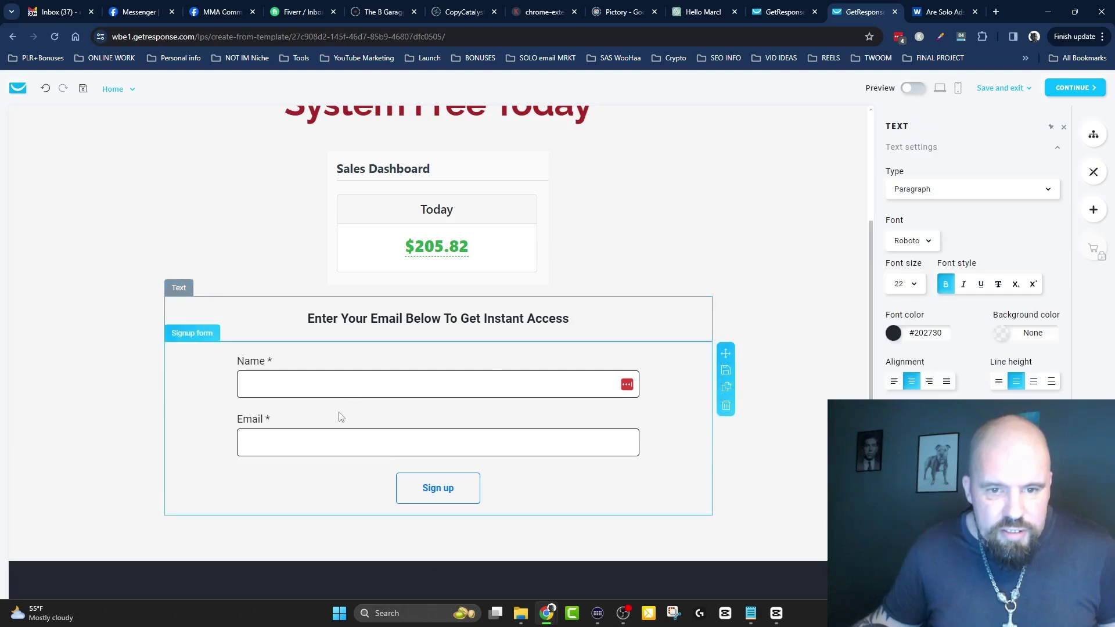
left_click(398, 416)
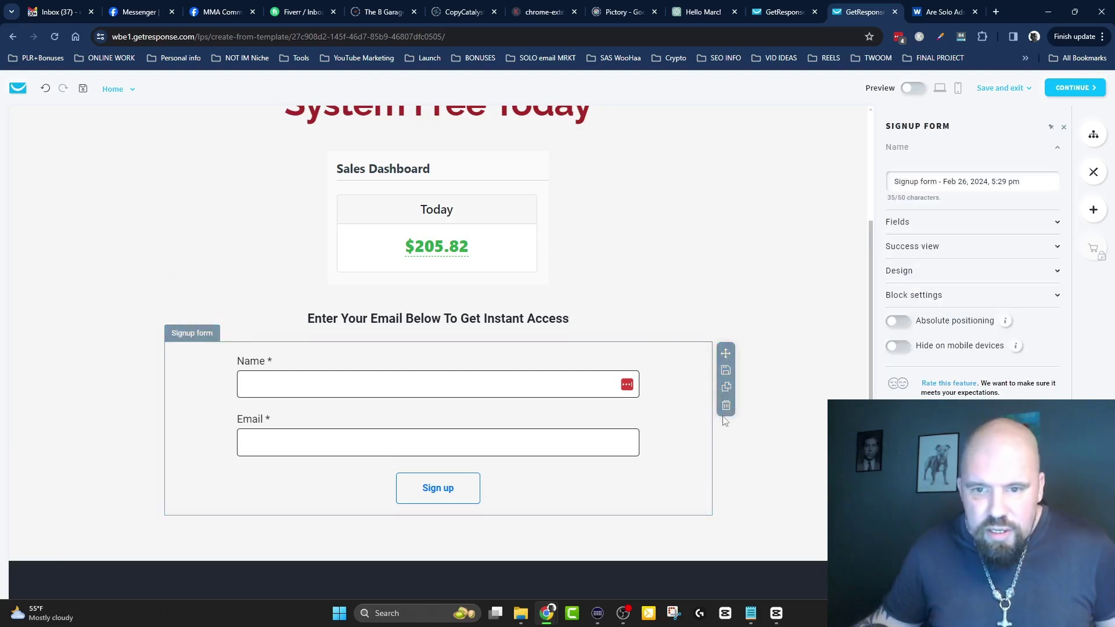
left_click(801, 450)
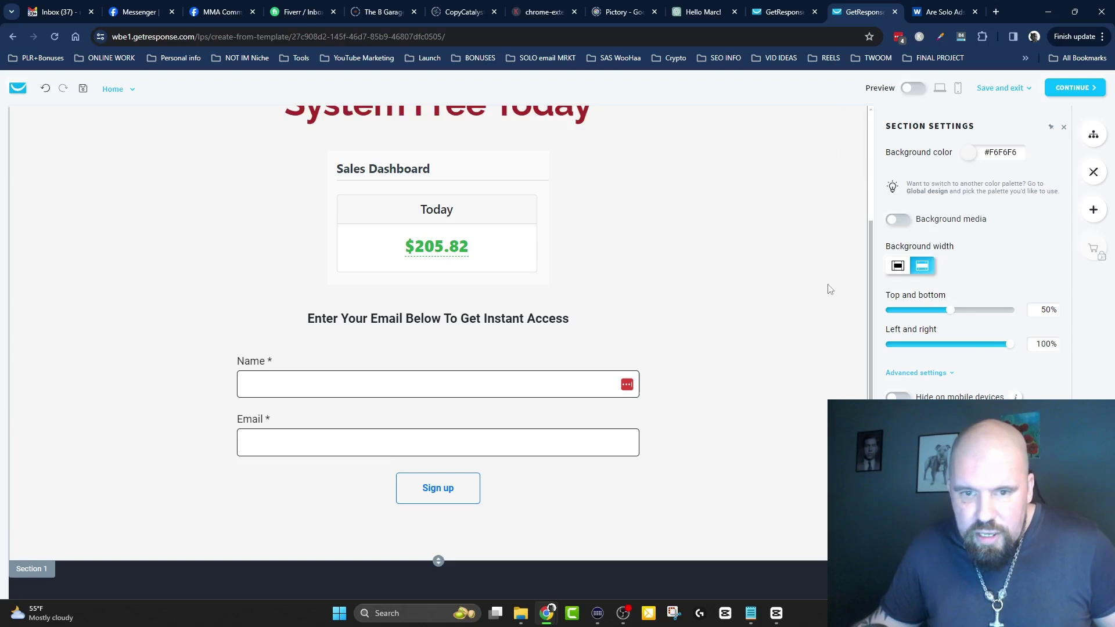
scroll(424, 215, "up", 3)
left_click(424, 211)
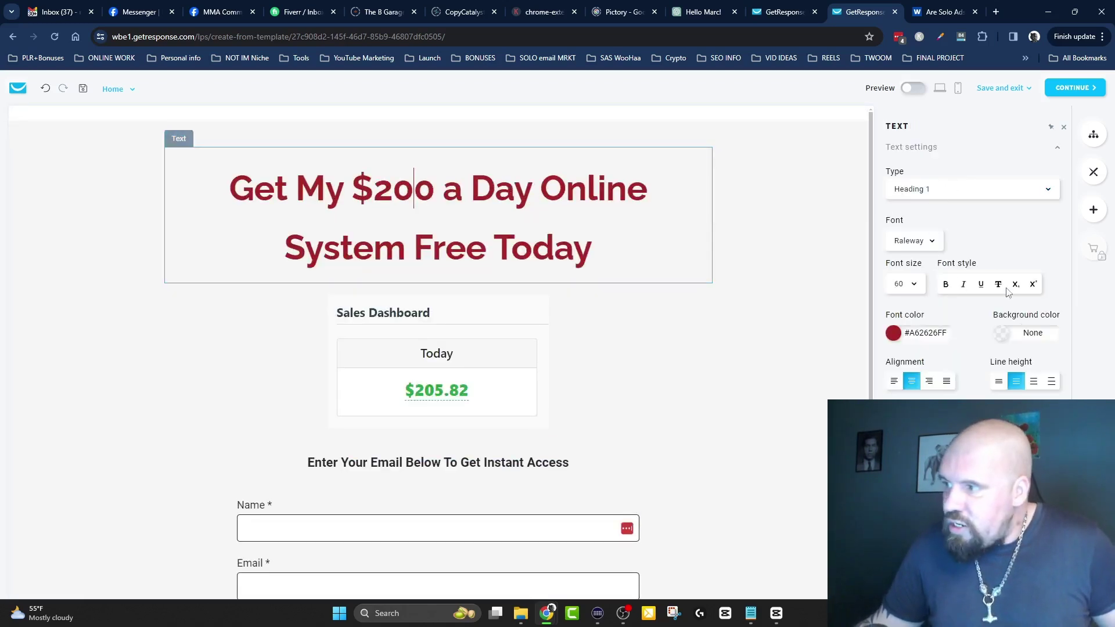
- Remove the Name field from the signup form's Fields so only Email remains
scroll(523, 313, "down", 3)
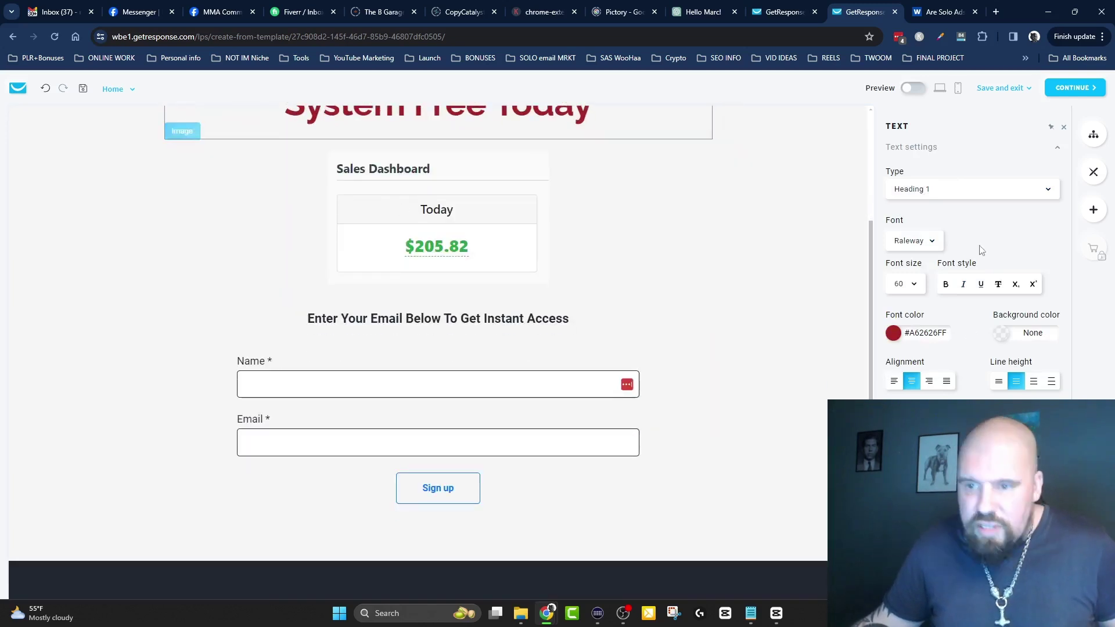
left_click(504, 366)
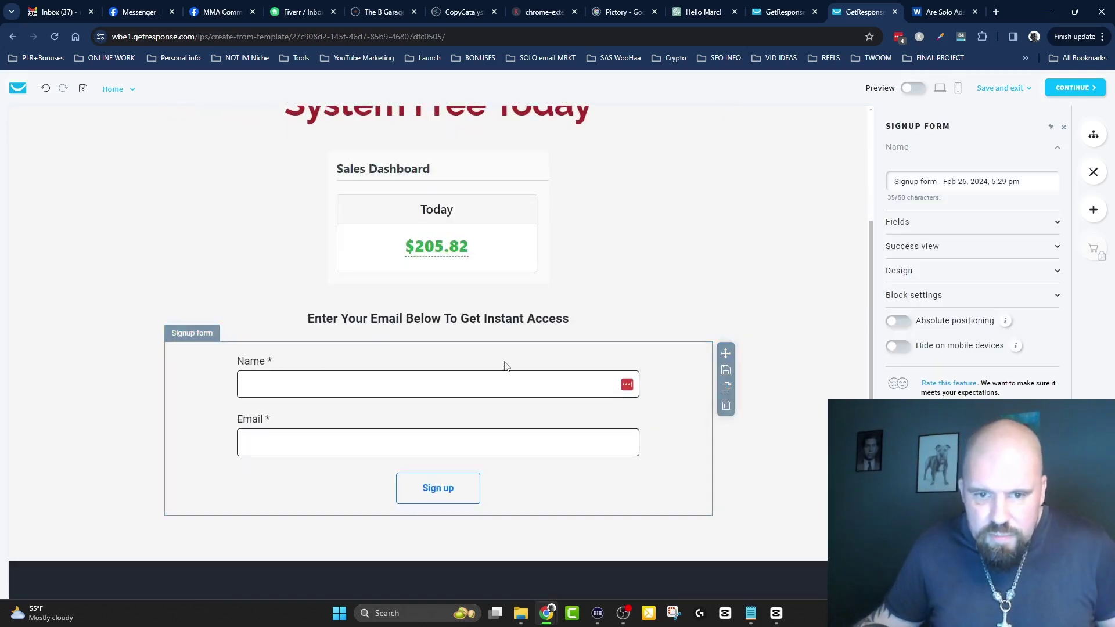
left_click(1057, 224)
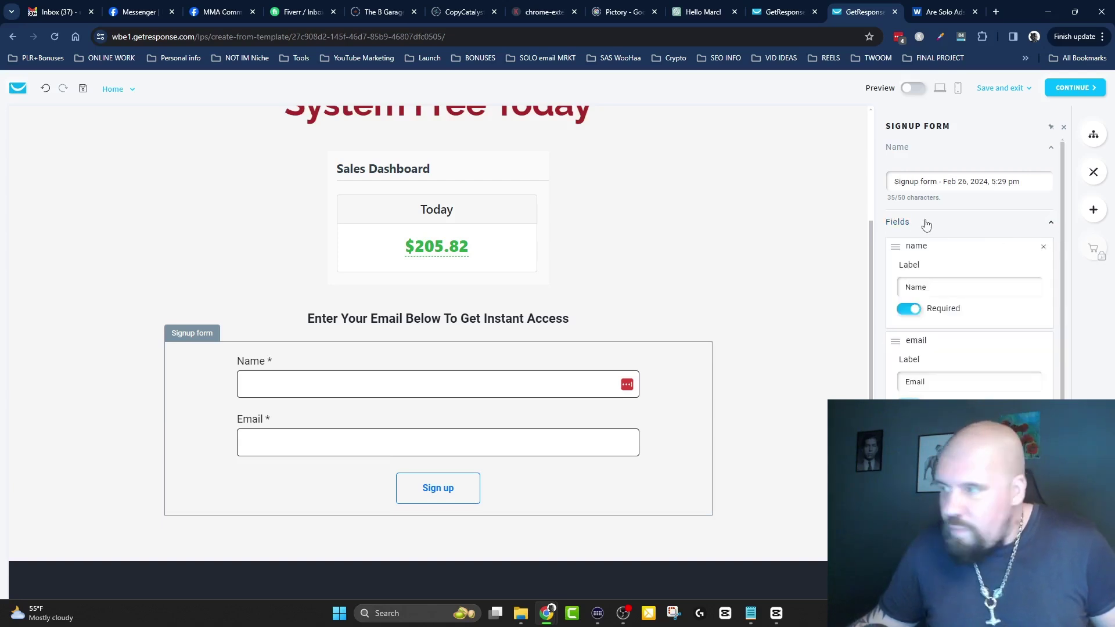
left_click(1042, 248)
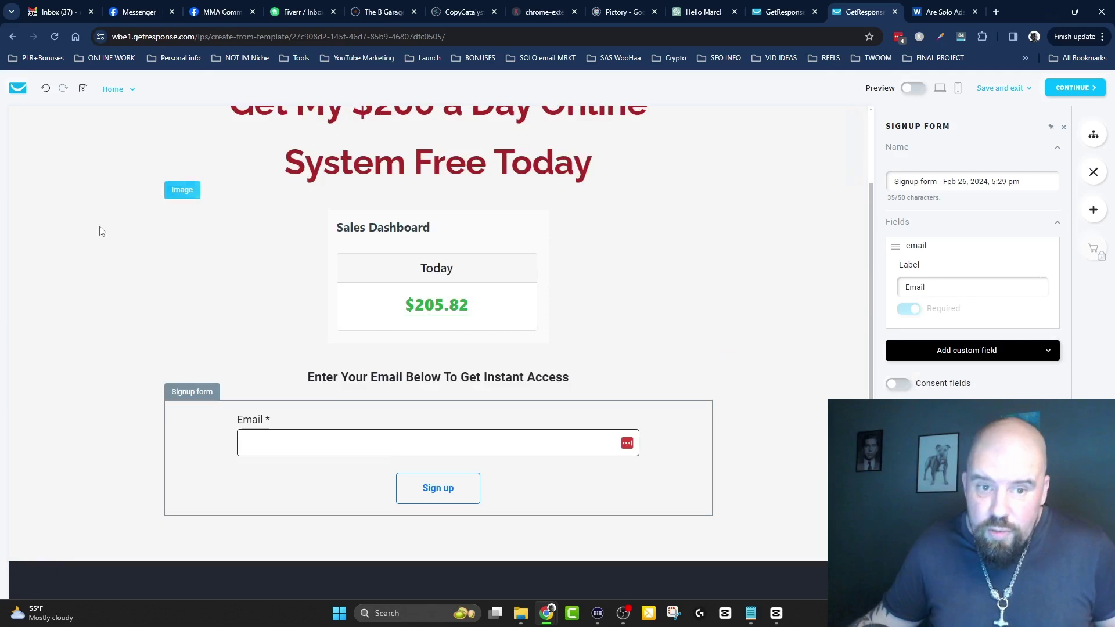
left_click(83, 230)
scroll(83, 230, "up", 2)
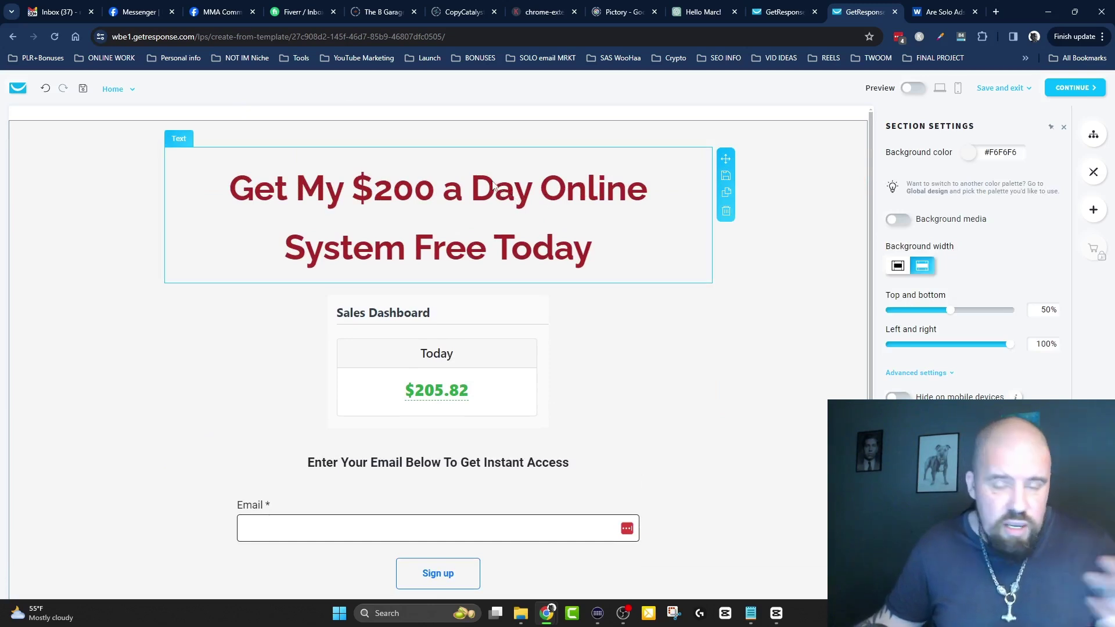
scroll(479, 187, "down", 1)
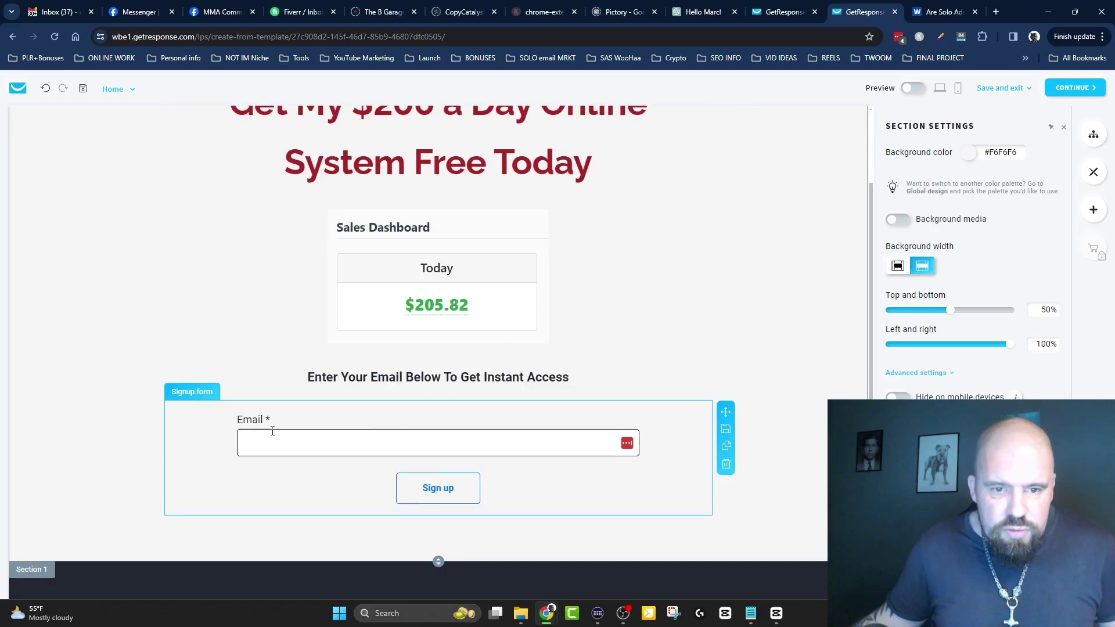
left_click(356, 432)
left_click(87, 256)
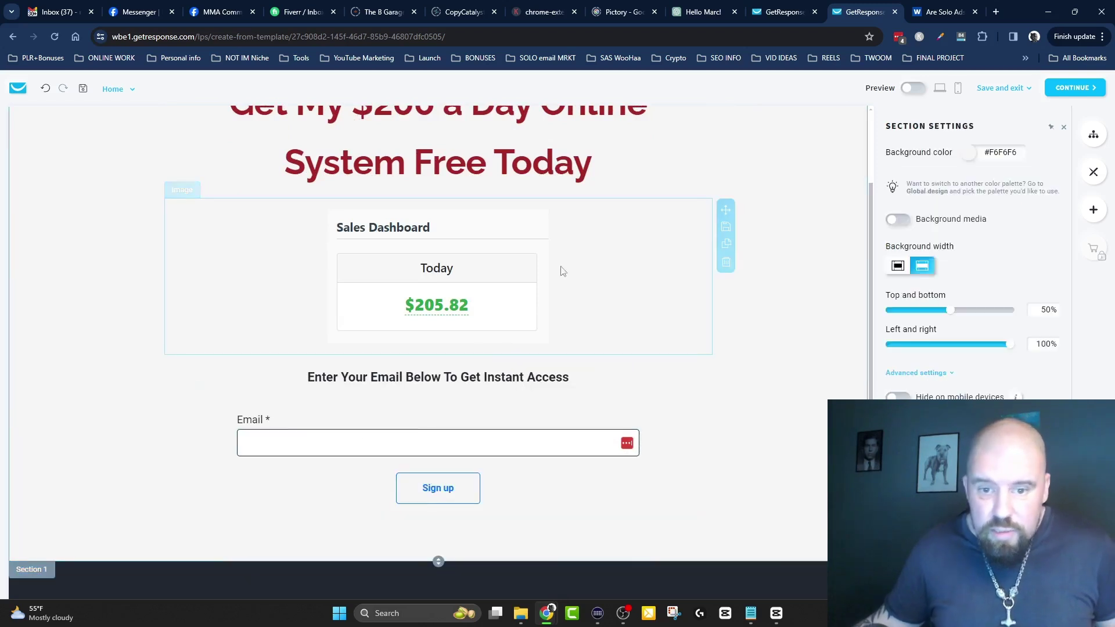
scroll(800, 411, "up", 1)
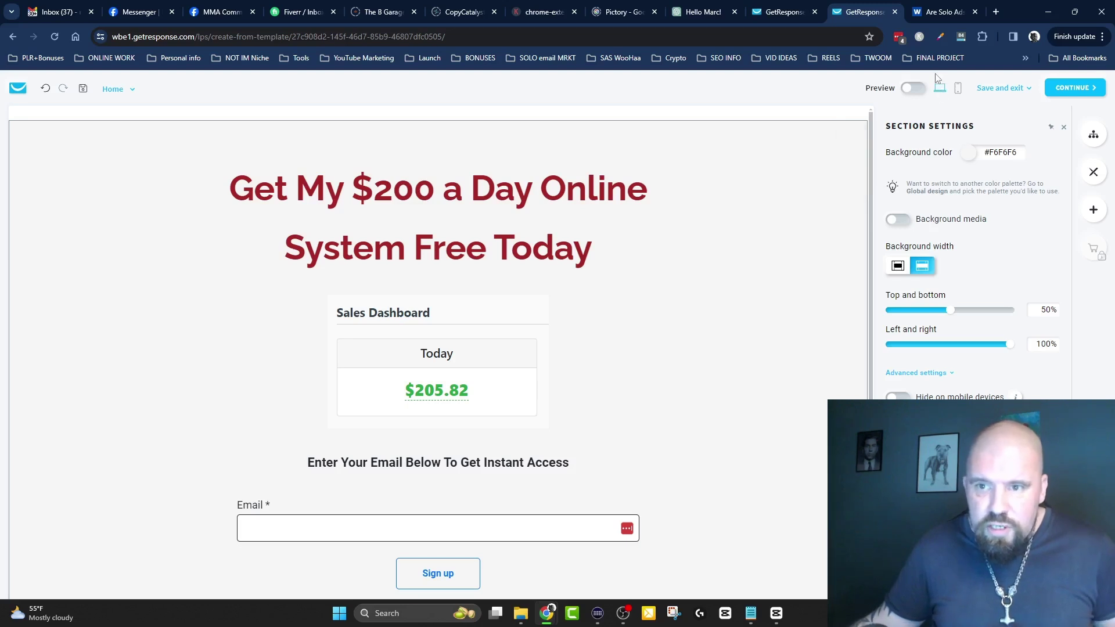
- Preview the finished page on desktop and phone, then return to the editor
left_click(920, 91)
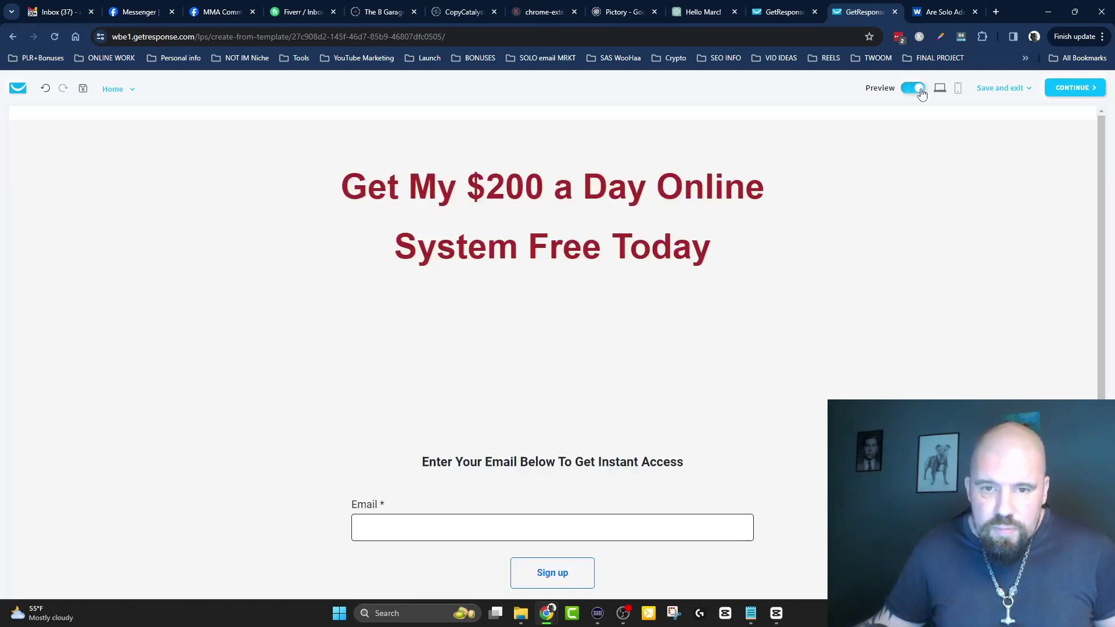
scroll(273, 201, "down", 2)
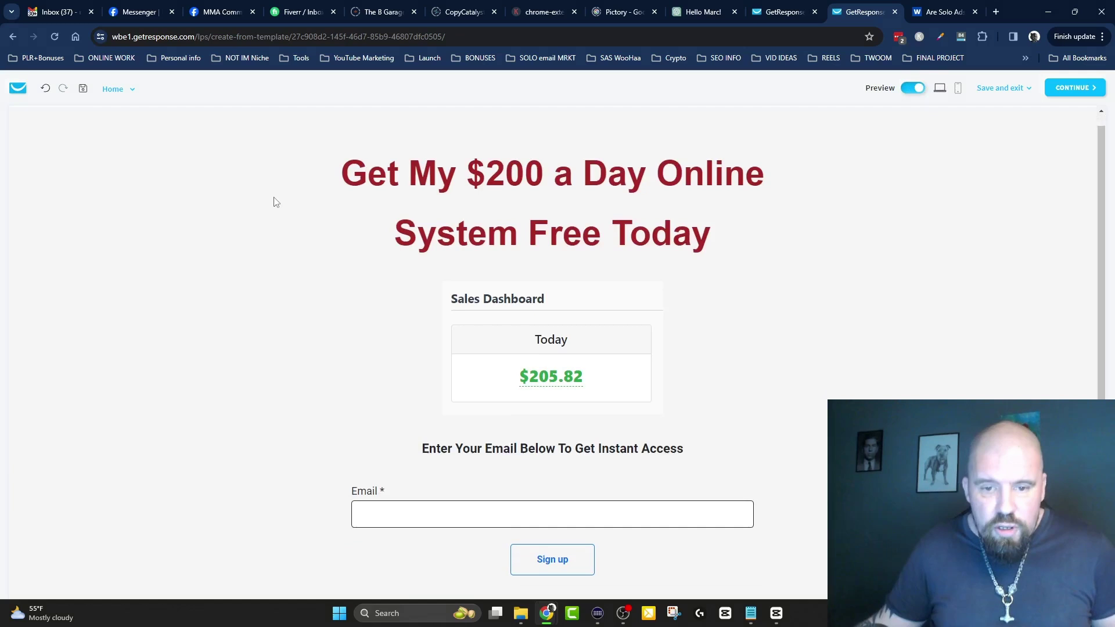
scroll(270, 194, "up", 2)
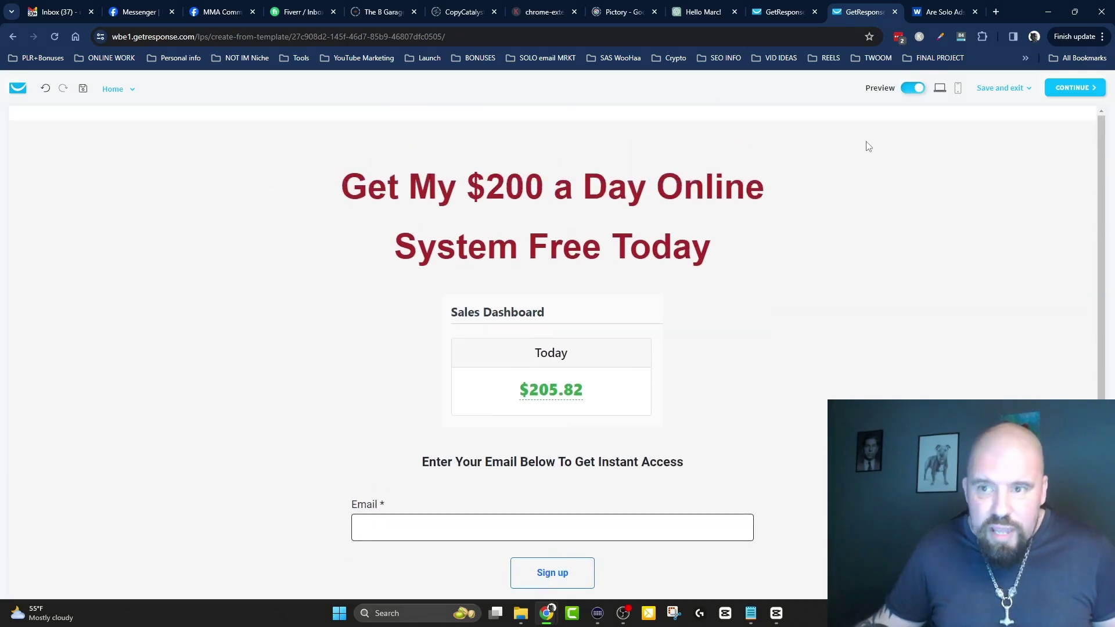
left_click(959, 89)
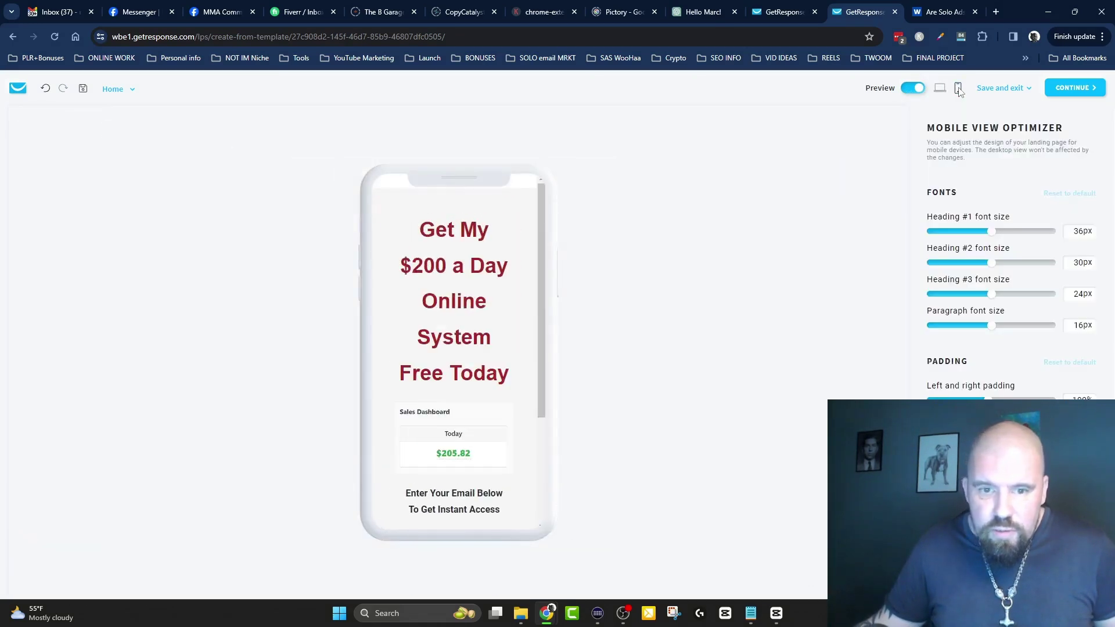
scroll(460, 254, "down", 3)
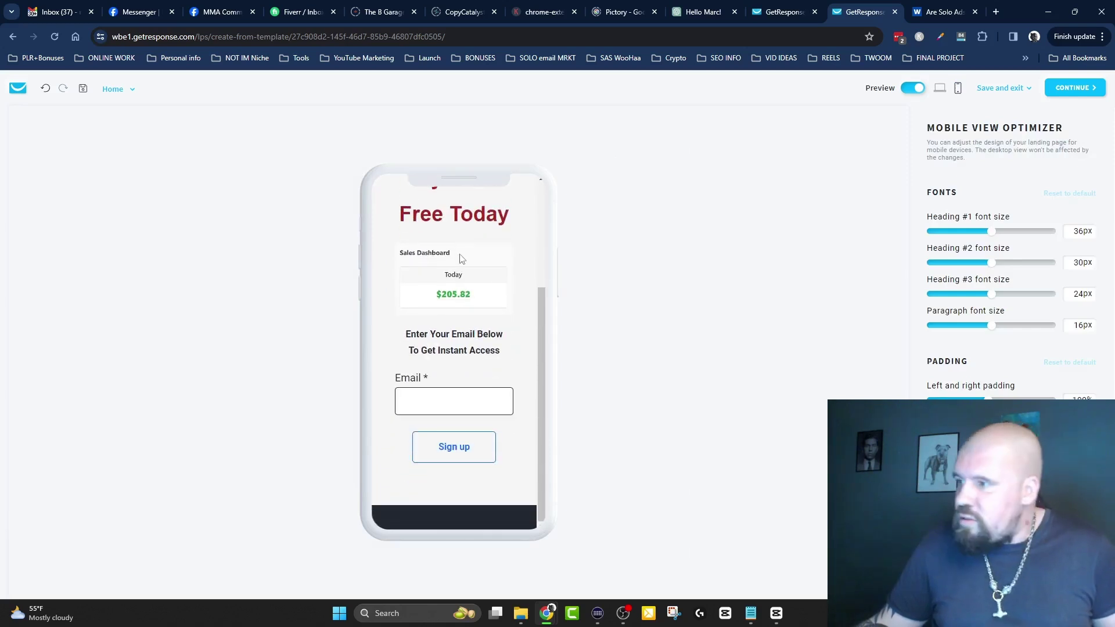
scroll(462, 259, "up", 3)
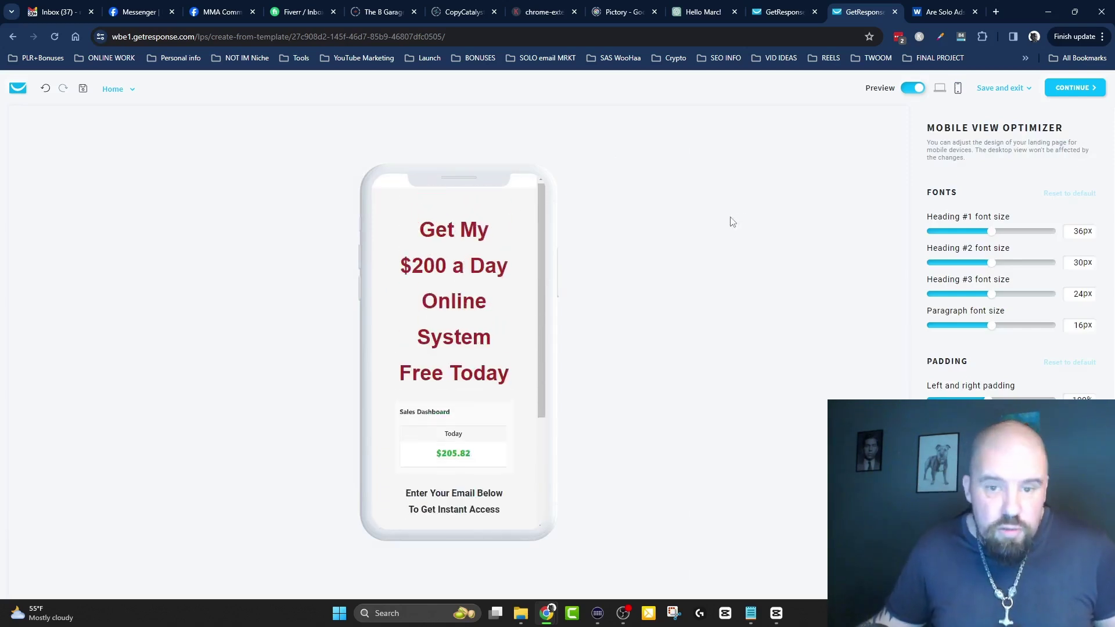
left_click(939, 87)
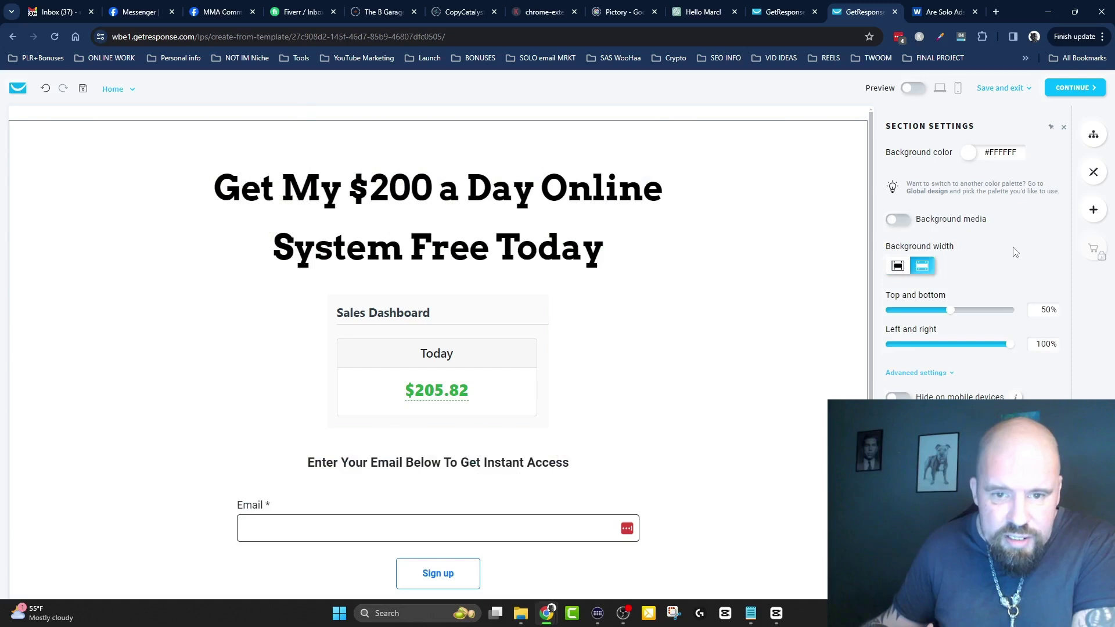
scroll(723, 232, "down", 2)
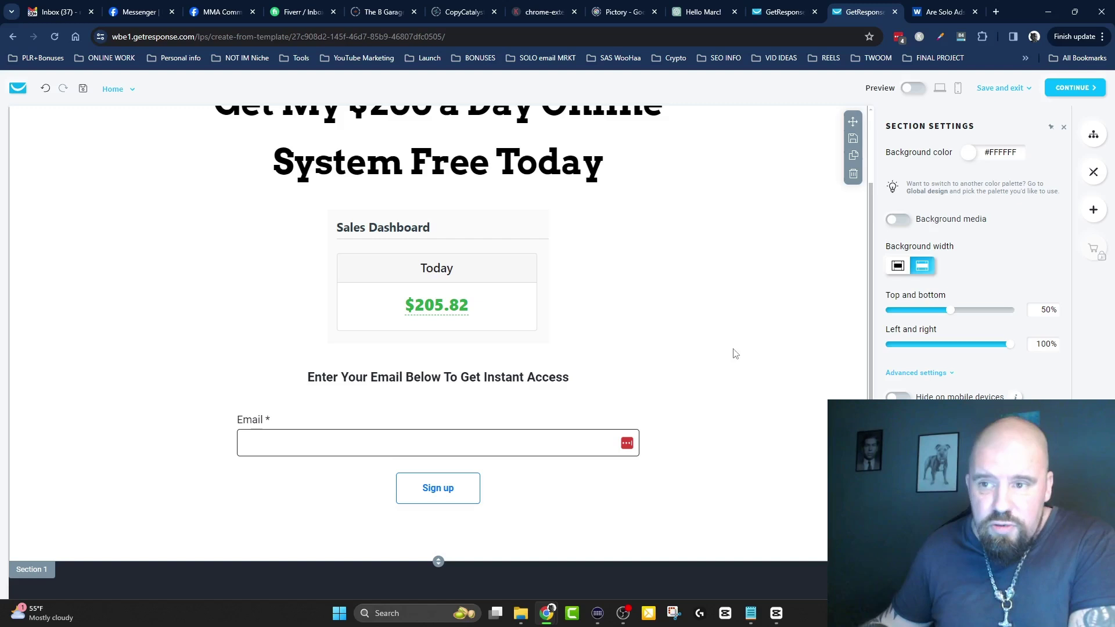
scroll(734, 343, "up", 2)
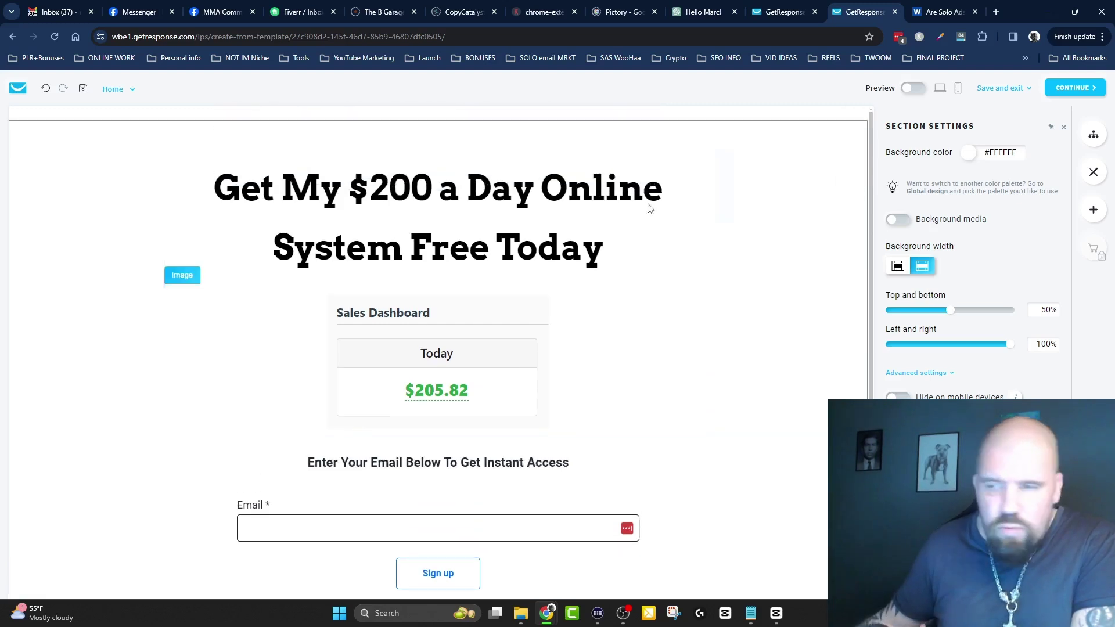
- Rename the landing page to testtttt and keep the thewolfofonlinemarketing contact list
left_click(1086, 89)
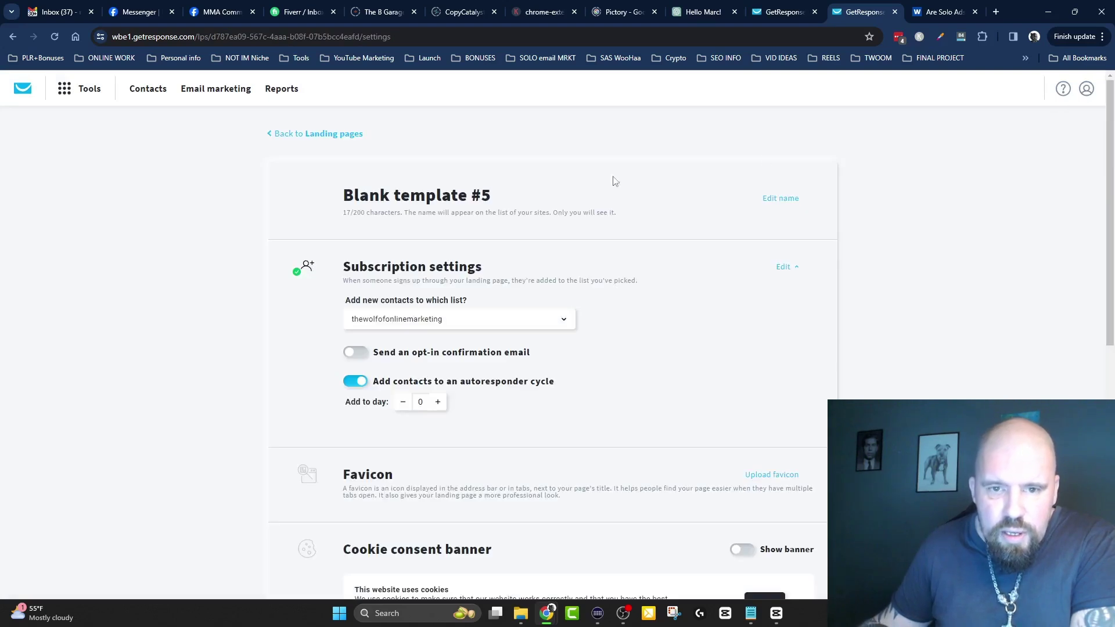
left_click_drag(486, 199, 308, 204)
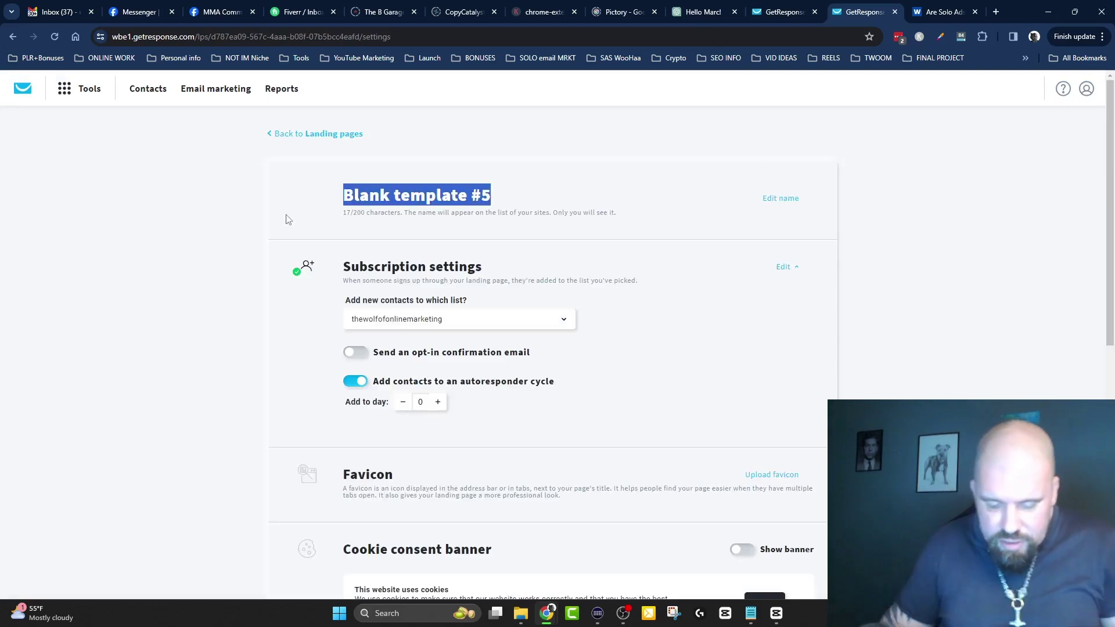
type("testtttt")
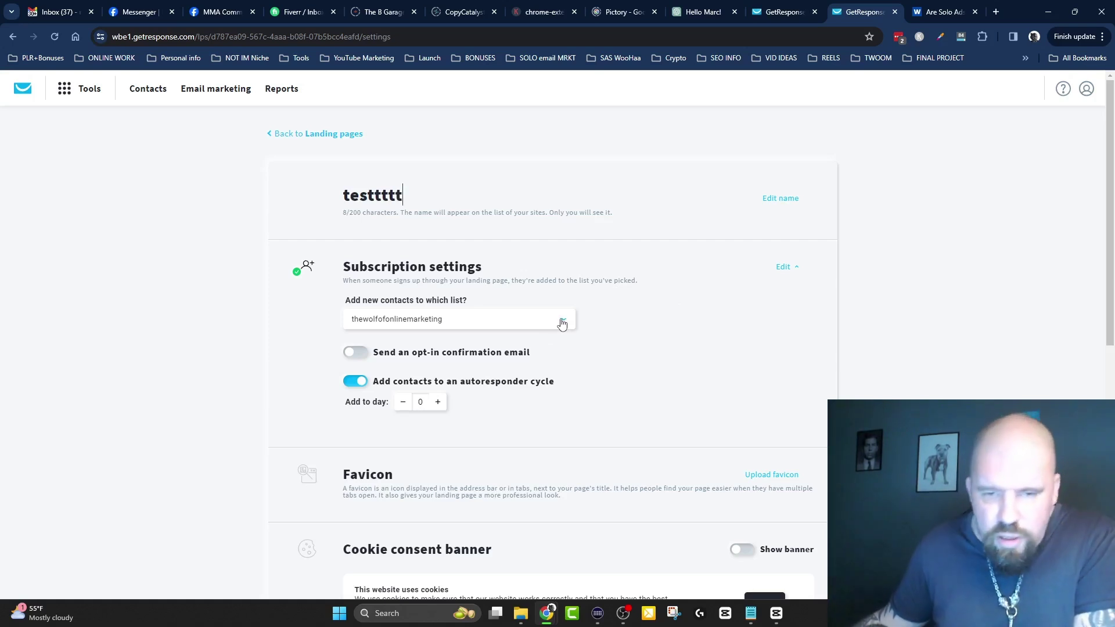
left_click(562, 324)
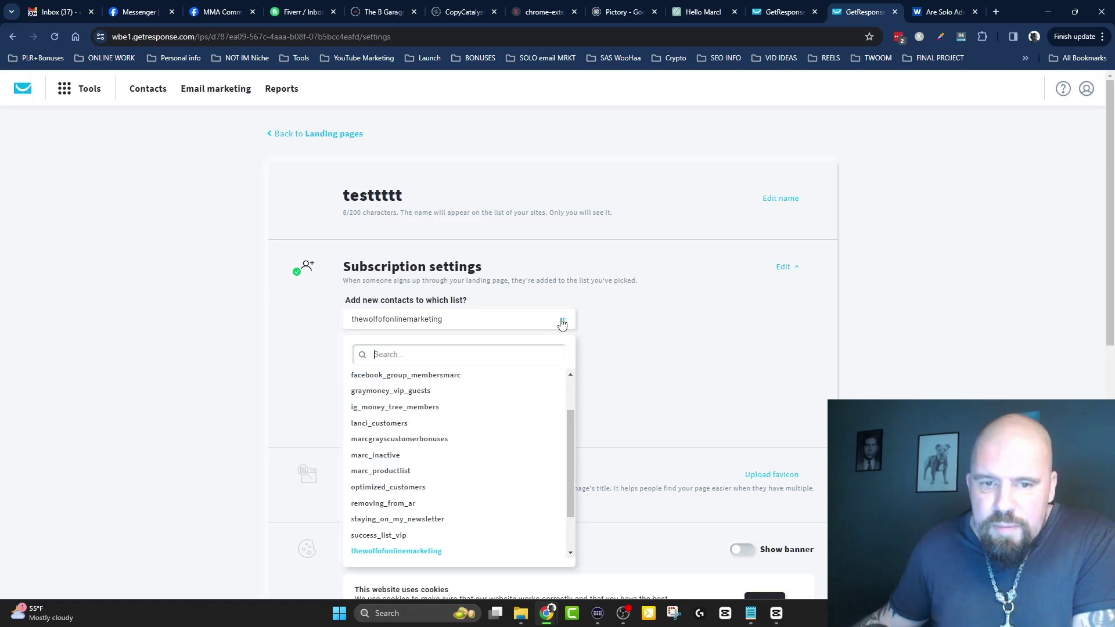
left_click(805, 325)
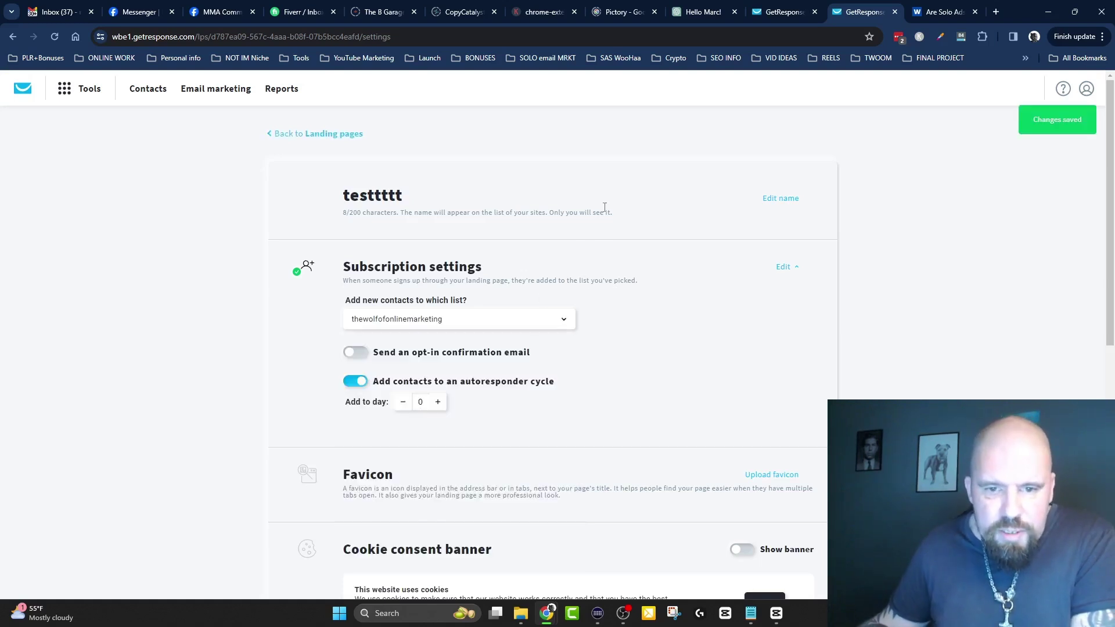
- Begin a favicon upload from the Desktop folder, then cancel it
scroll(595, 255, "down", 3)
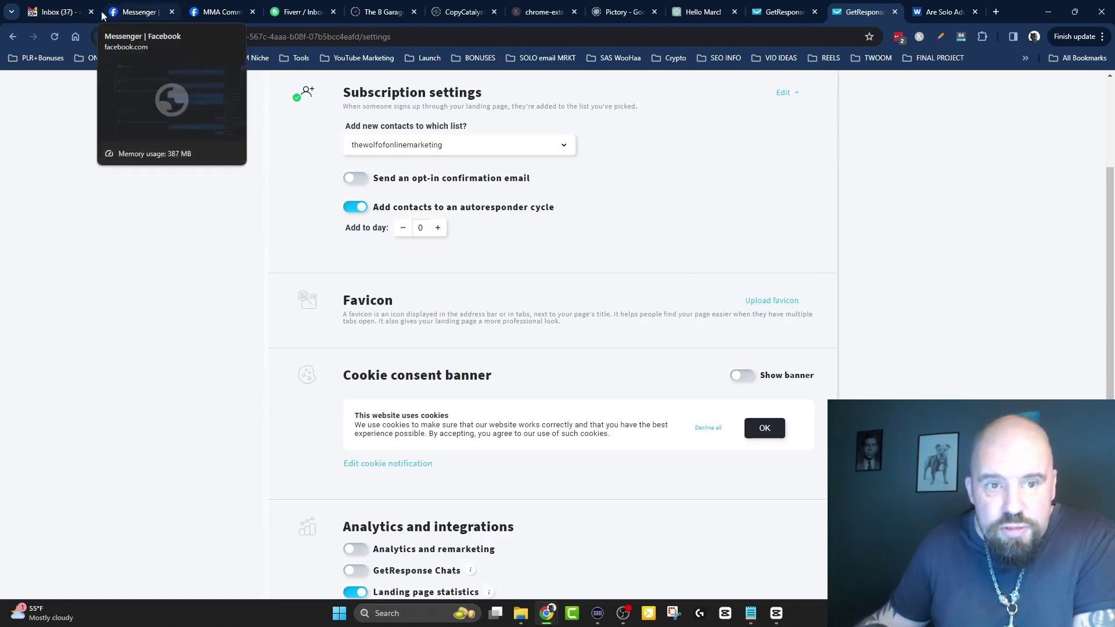
left_click(762, 303)
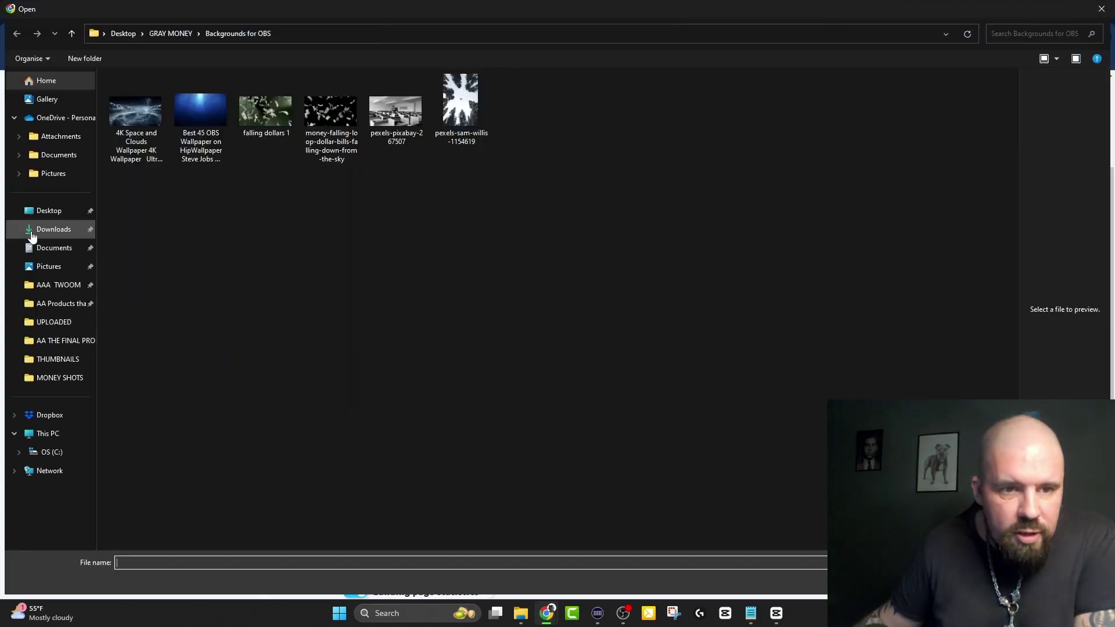
left_click(49, 210)
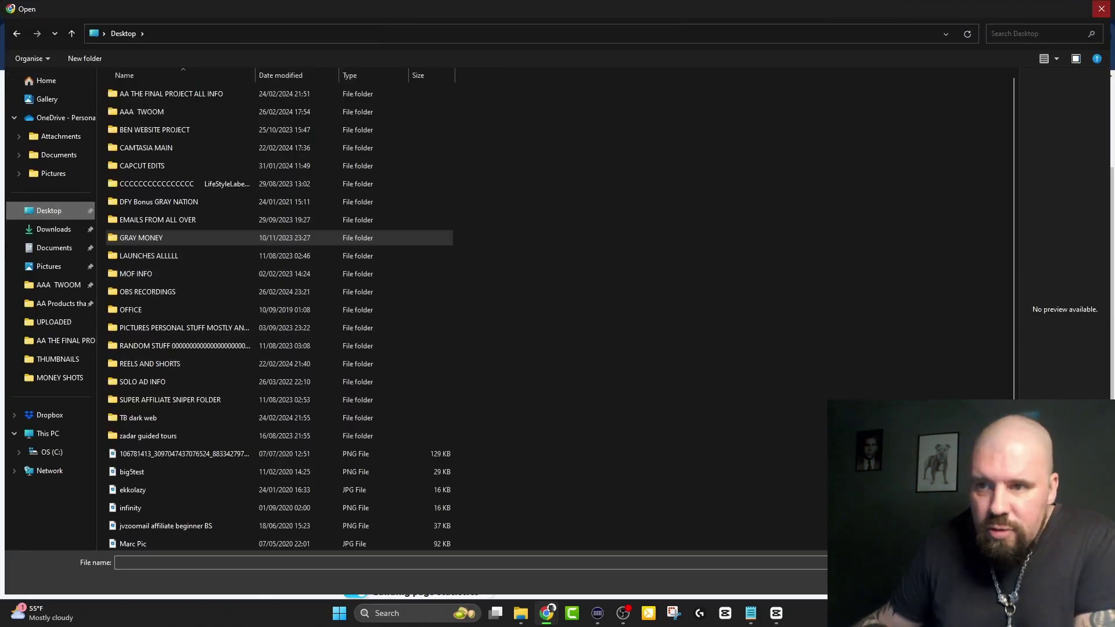
left_click(1102, 9)
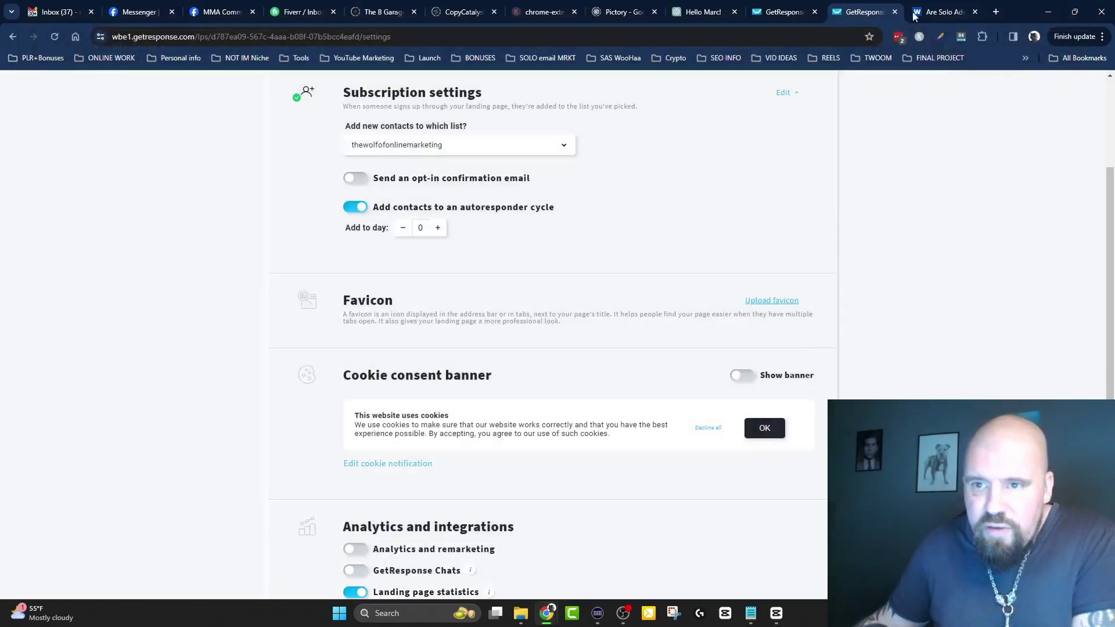
mouse_move(917, 15)
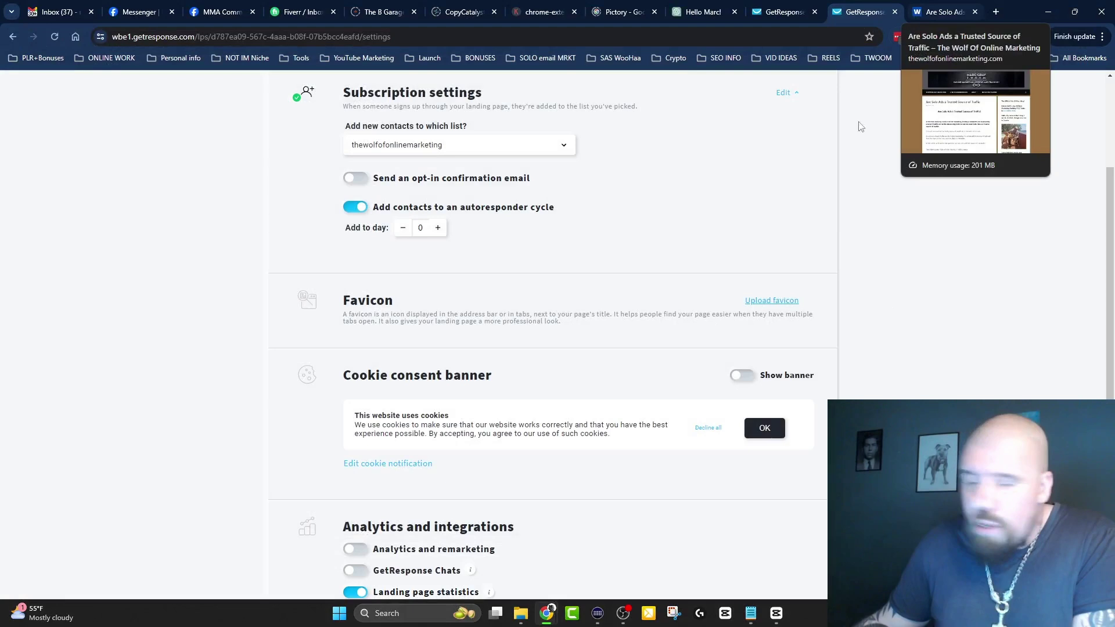
- Switch the cookie consent banner on and back off, leaving it disabled
scroll(570, 197, "down", 4)
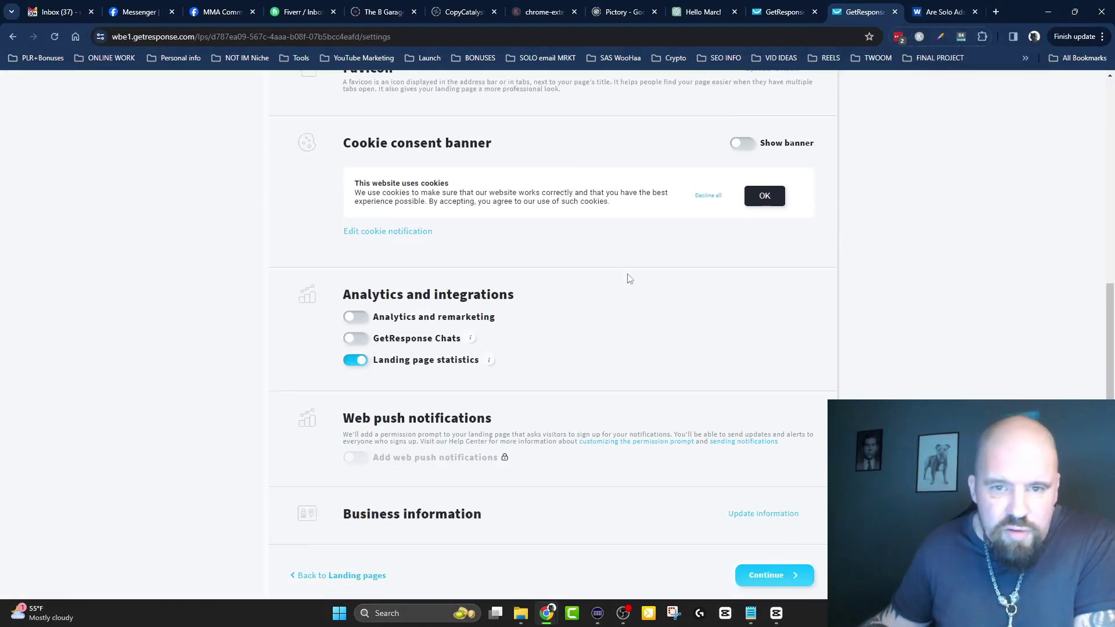
left_click(748, 143)
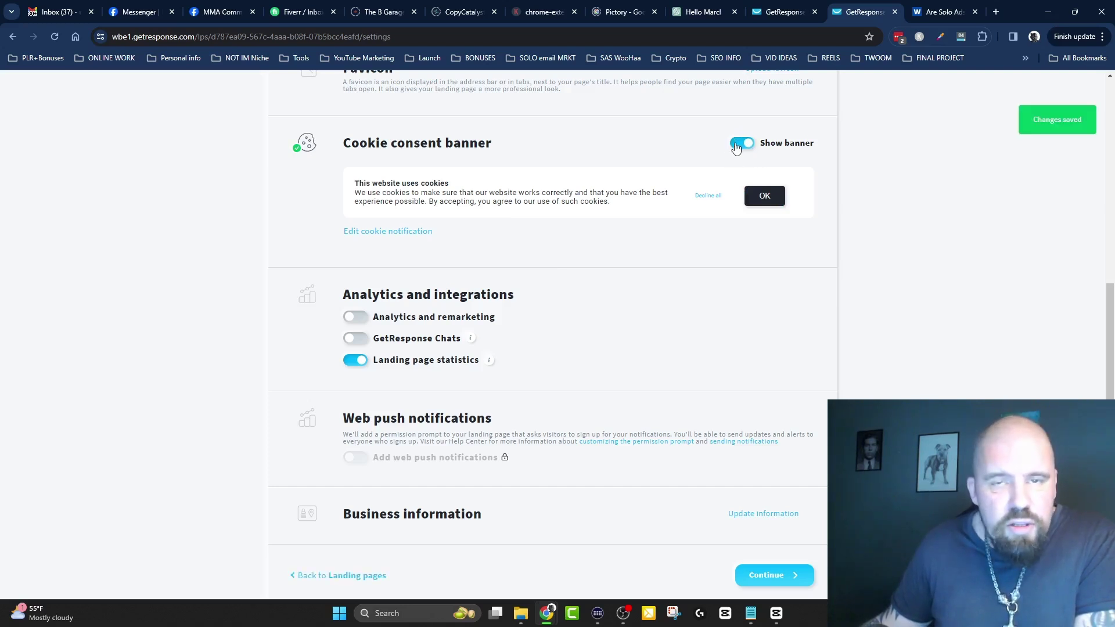
left_click(737, 145)
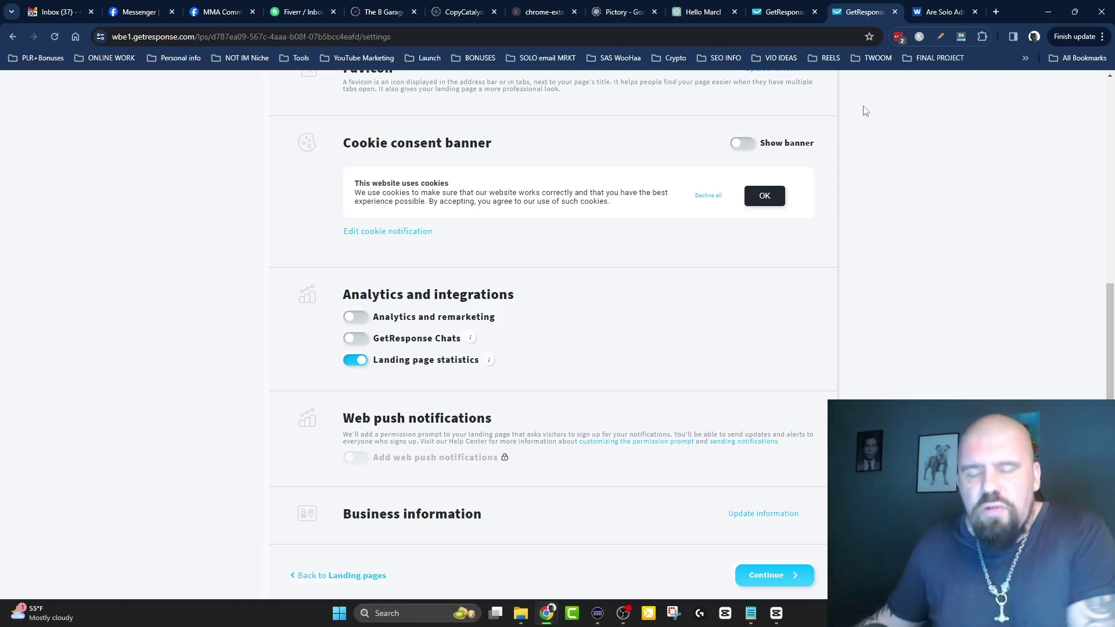
scroll(906, 160, "down", 2)
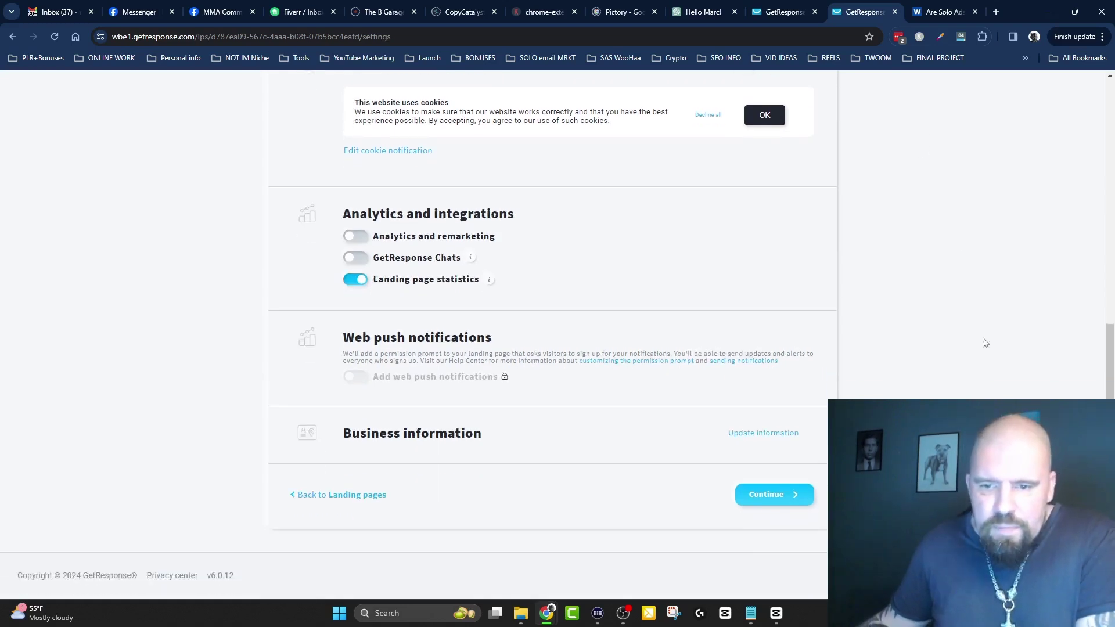
- Confirm the testtttt page name and change the subdomain to coolio200
left_click(768, 496)
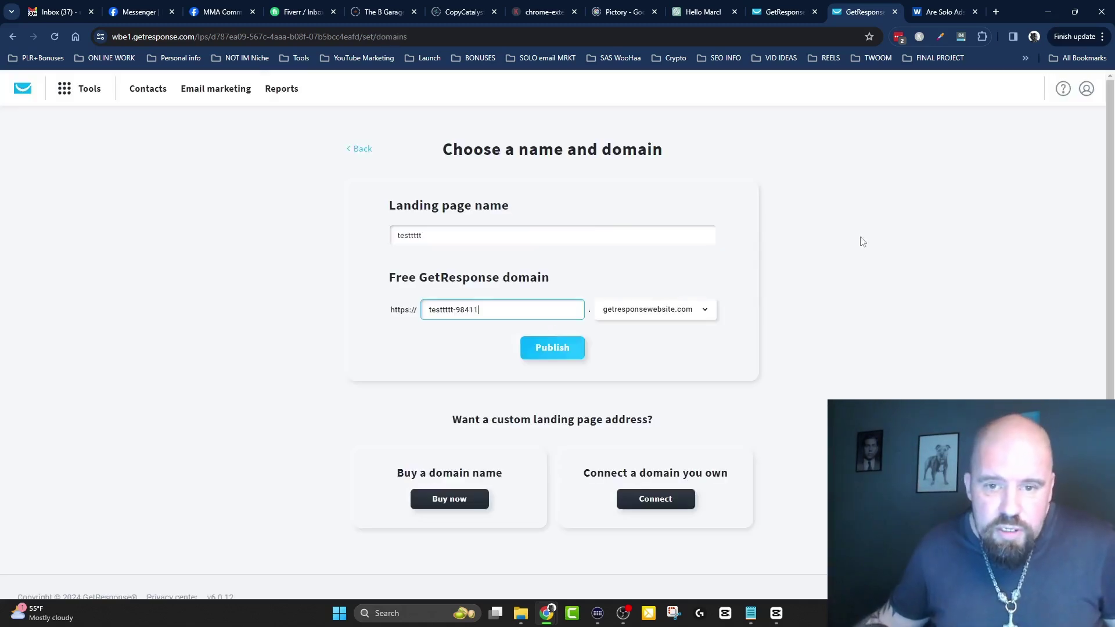
left_click(430, 235)
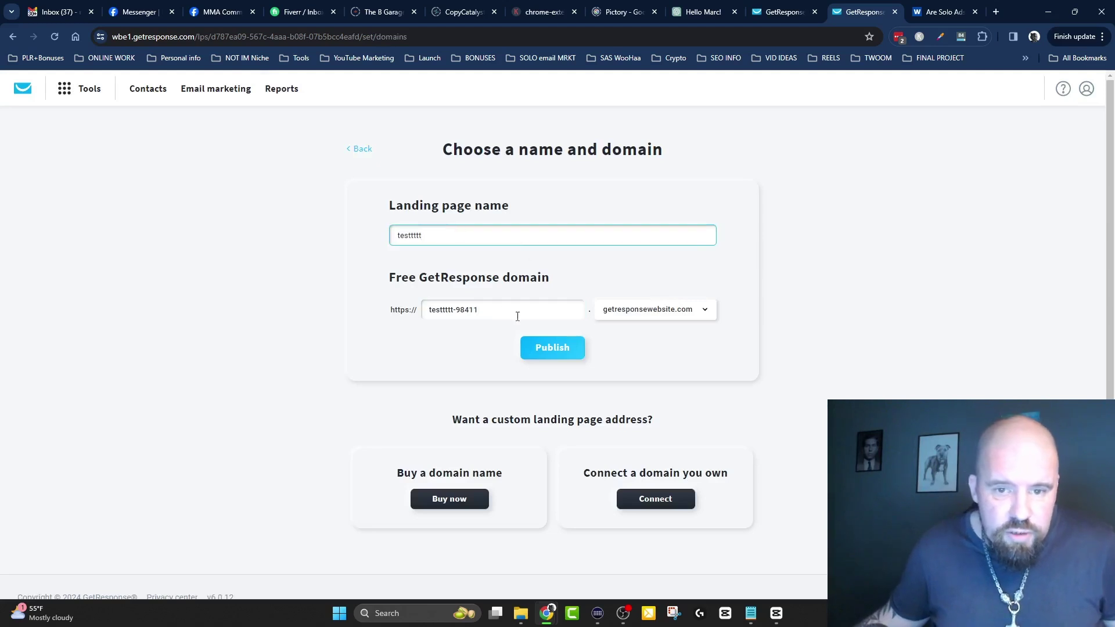
left_click_drag(489, 309, 408, 310)
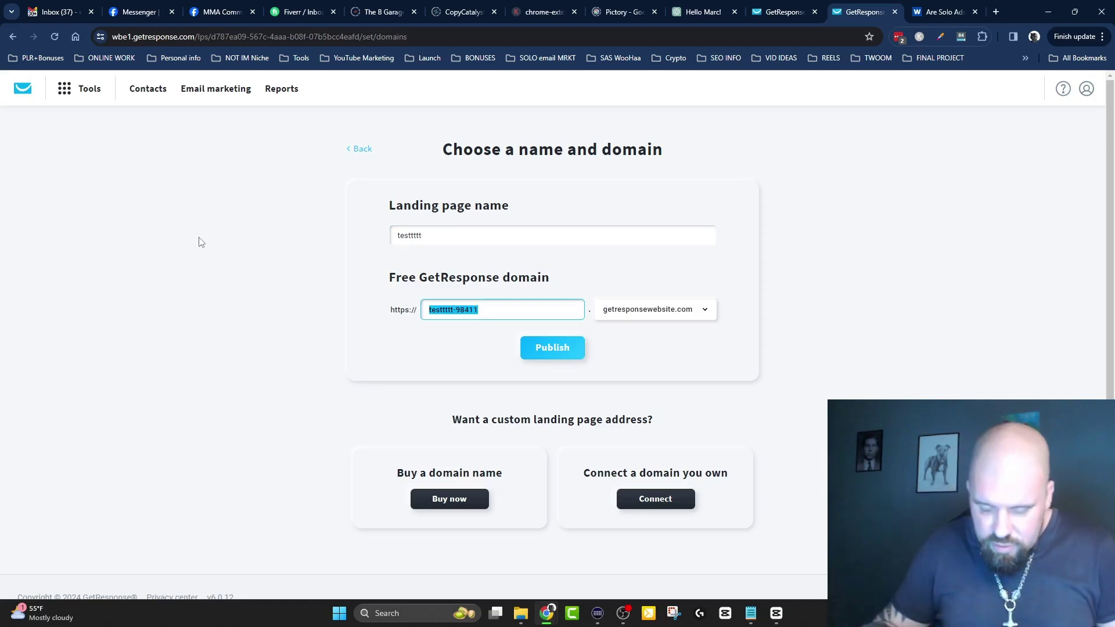
type("COOLIO")
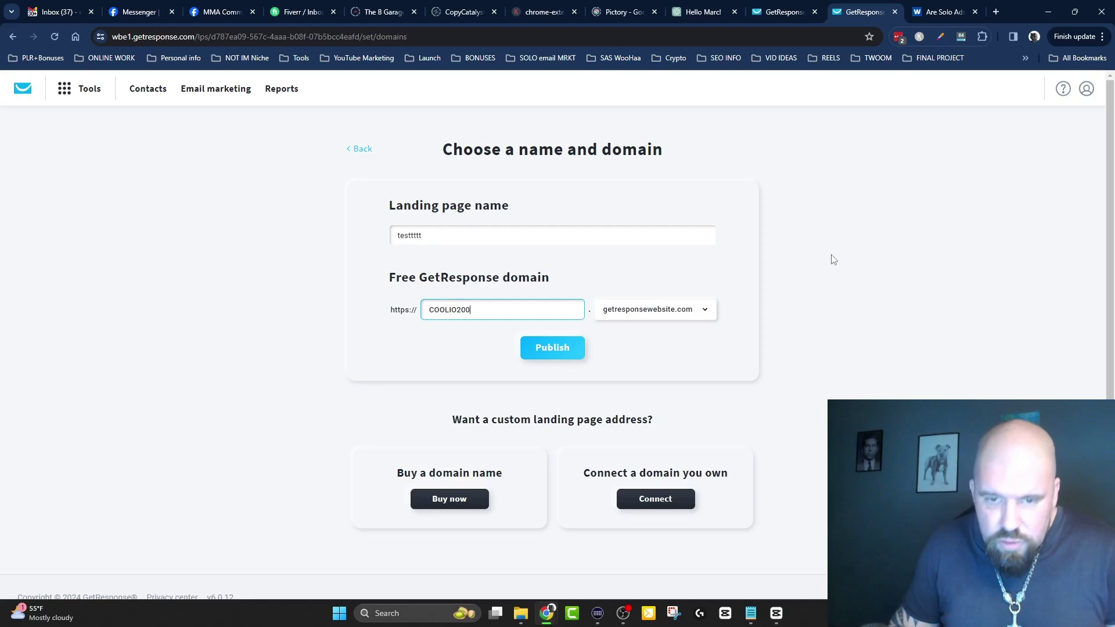
type("200")
left_click(798, 290)
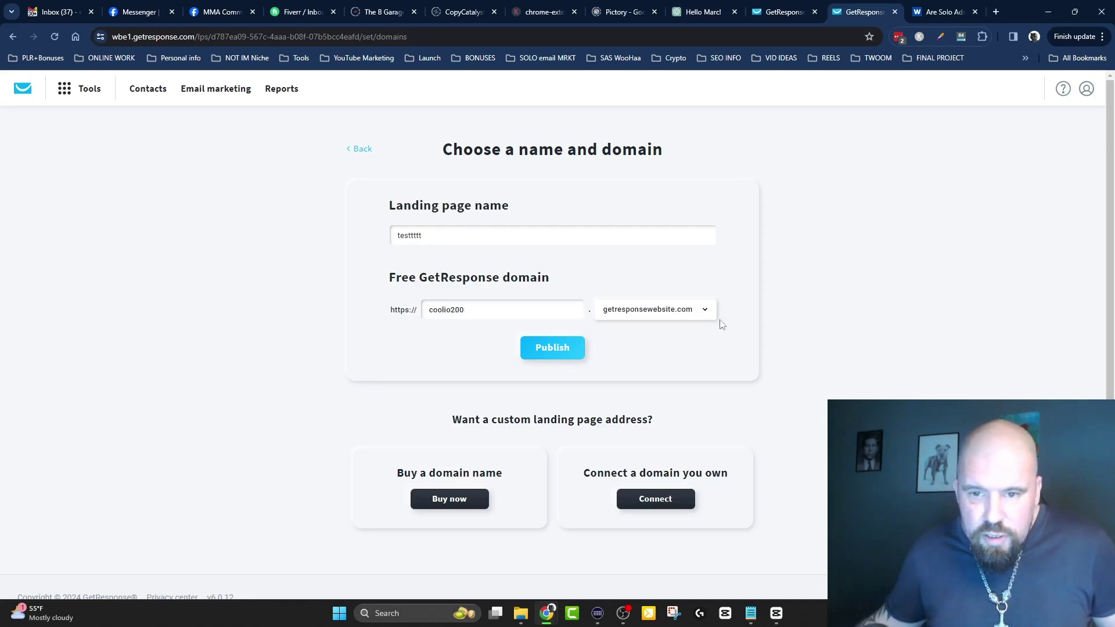
- Pick the free grweb.site domain and publish the landing page
left_click(703, 313)
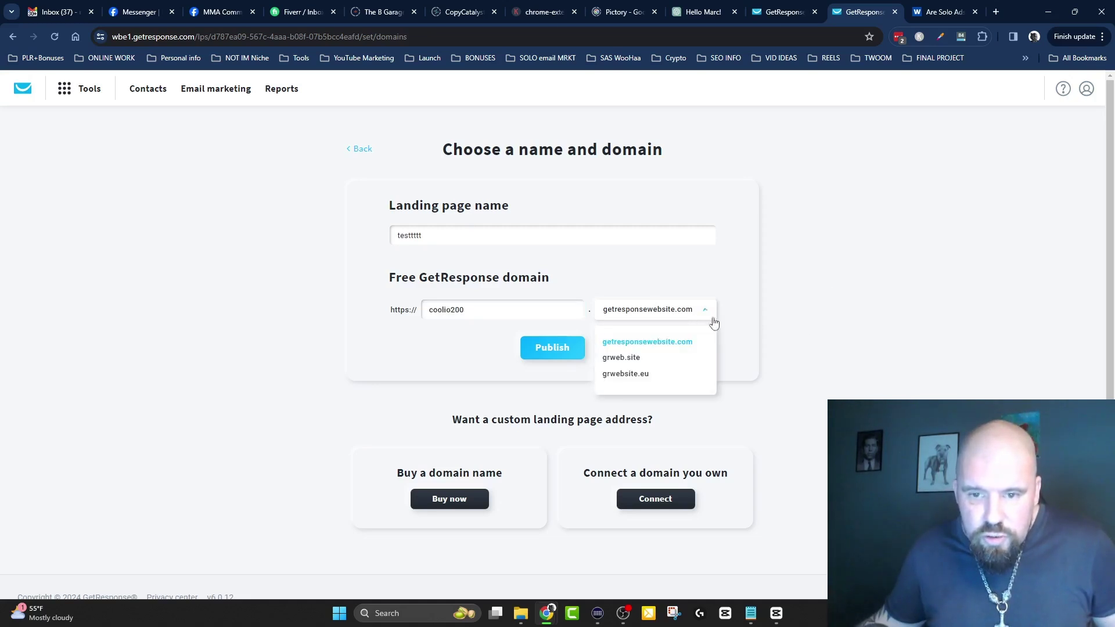
left_click(637, 359)
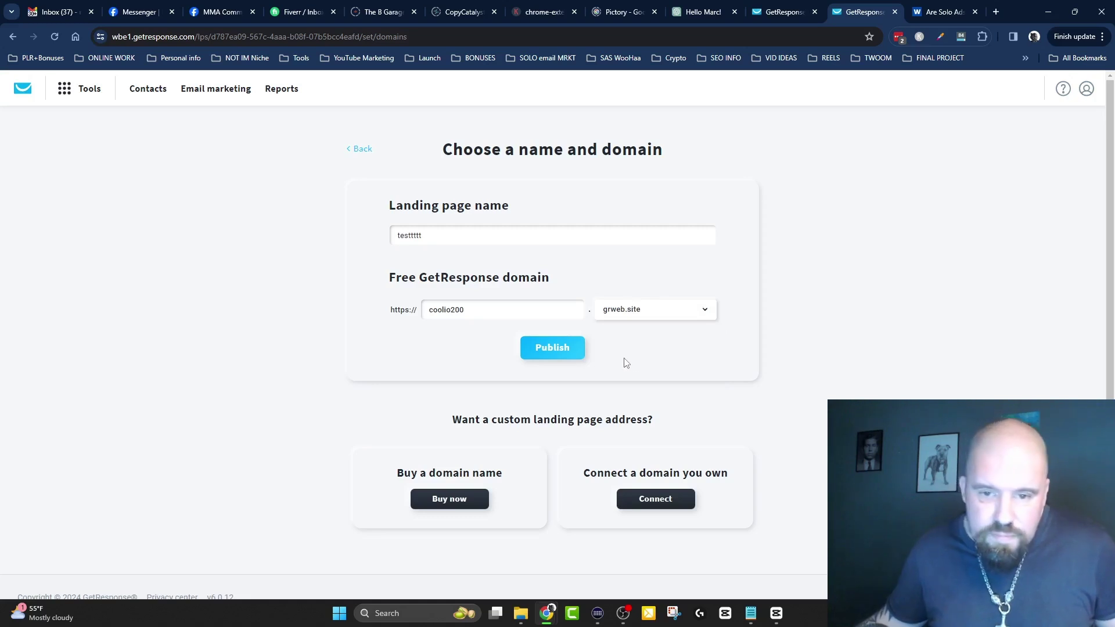
left_click(549, 352)
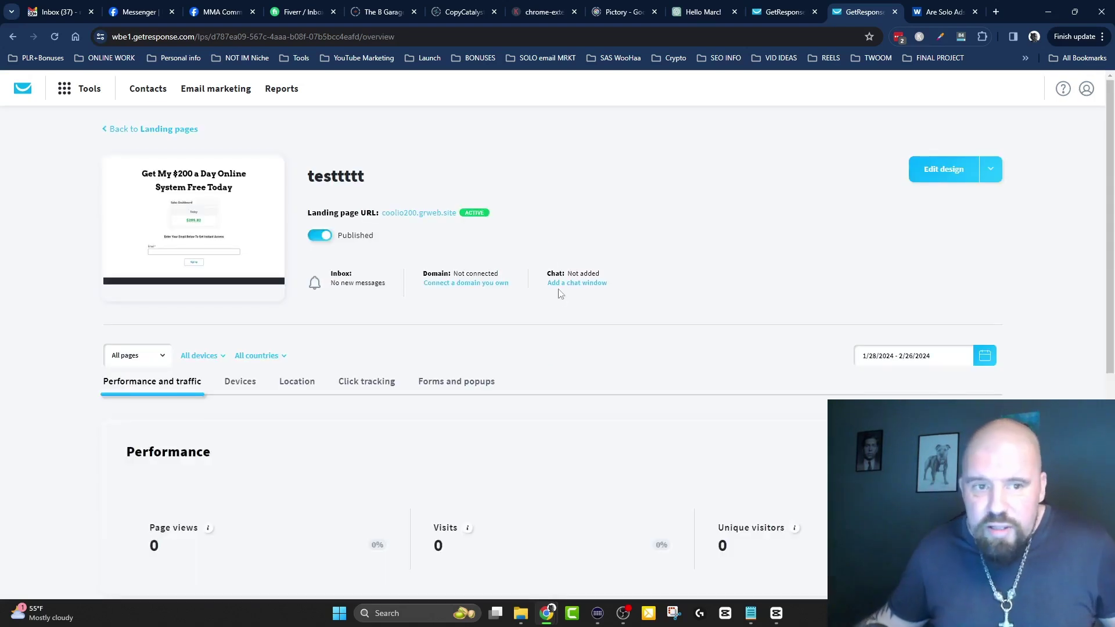
- Open the live coolio200.grweb.site page in a new tab and scroll through it
left_click(429, 214)
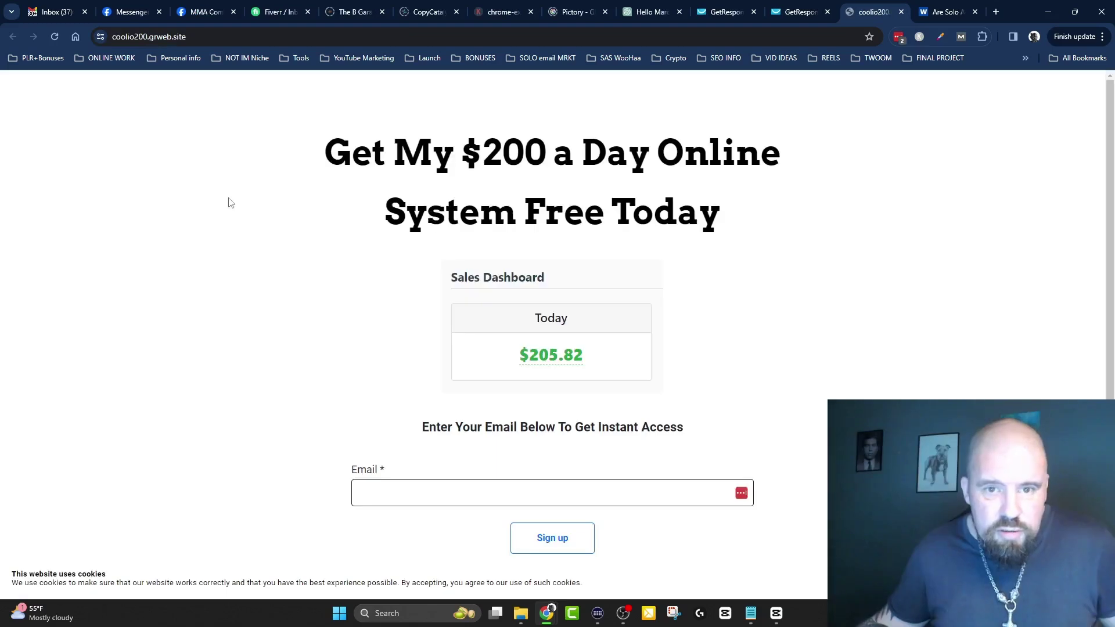
scroll(304, 208, "down", 2)
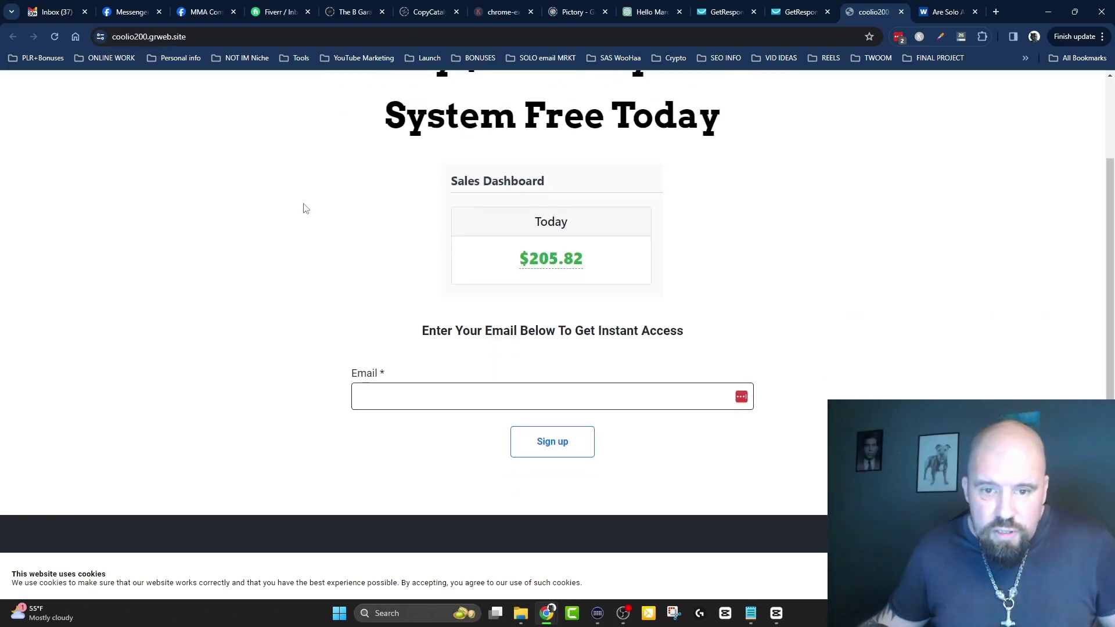
scroll(304, 208, "up", 2)
scroll(302, 207, "down", 2)
scroll(299, 203, "up", 2)
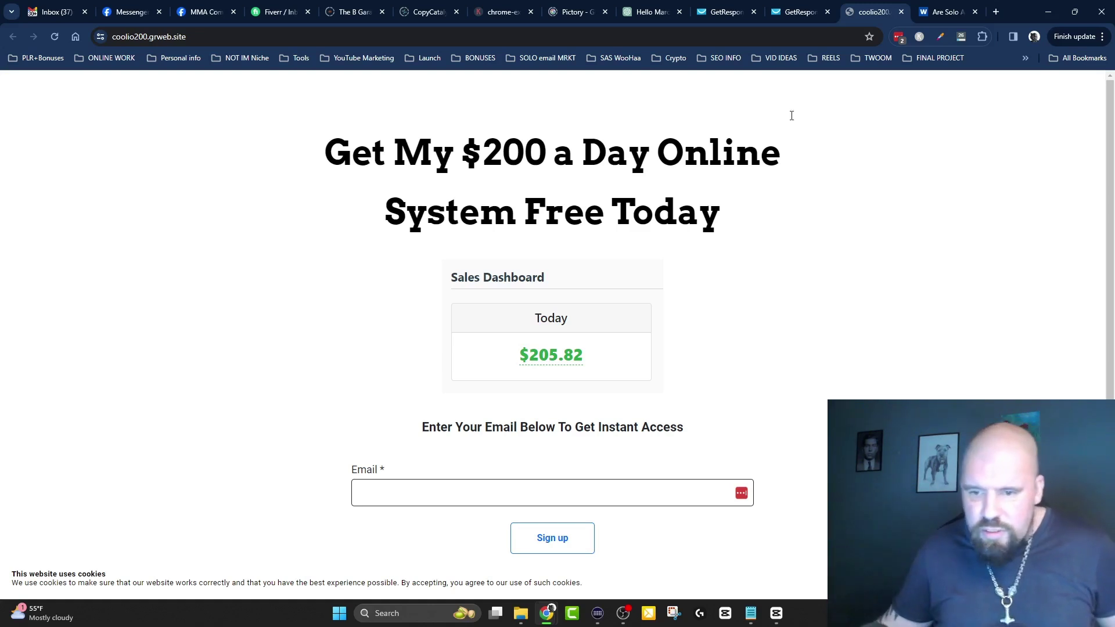
scroll(786, 261, "down", 2)
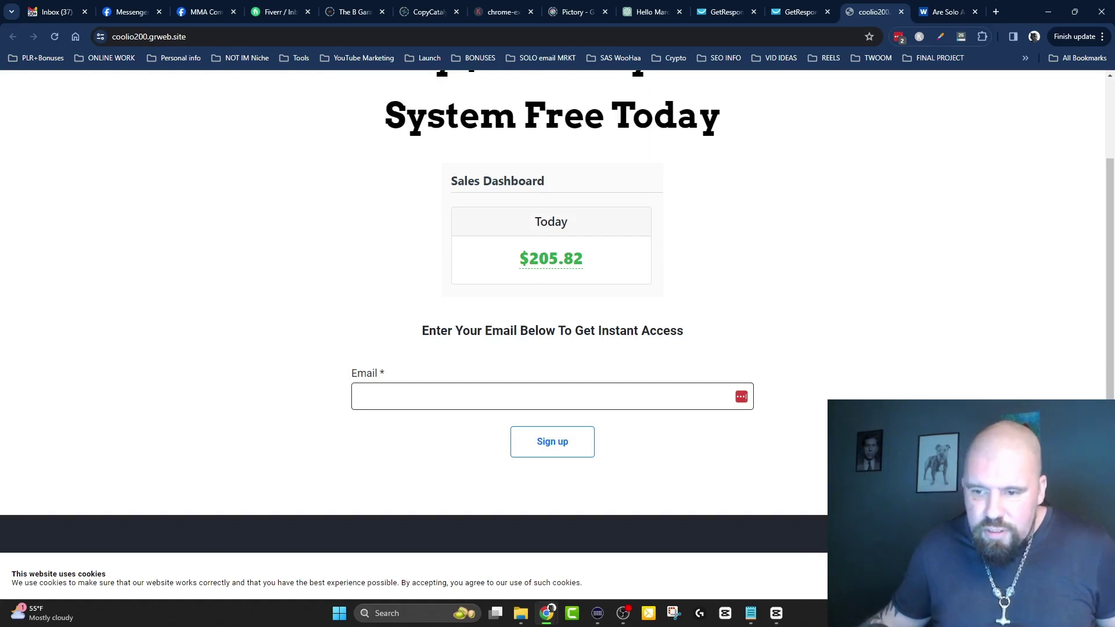
scroll(142, 273, "up", 2)
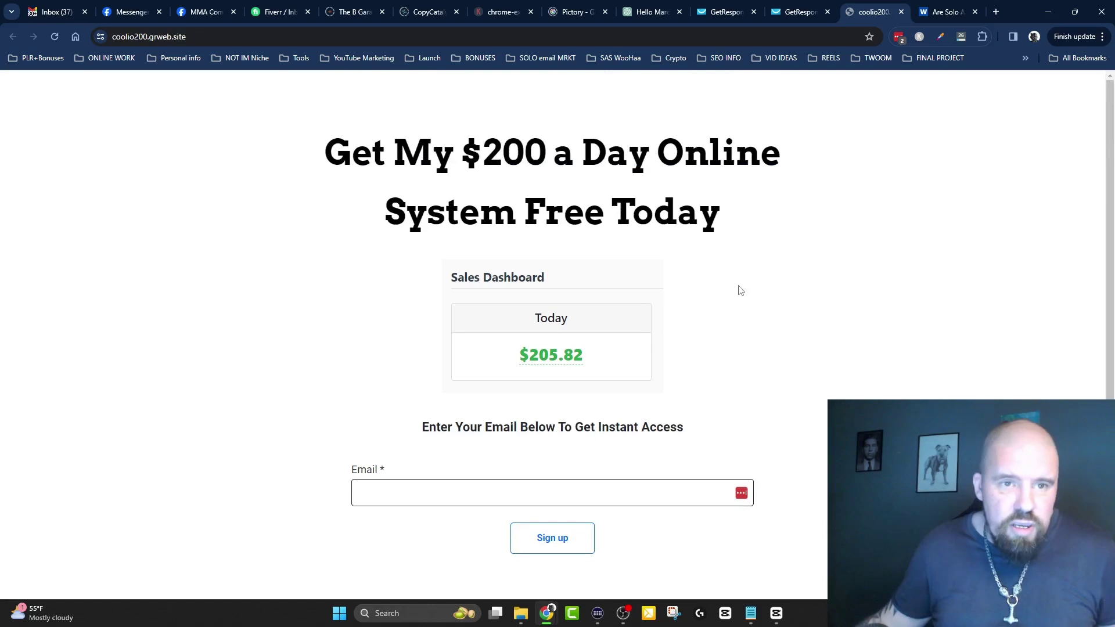
- Copy the live page's web address from the address bar
left_click(140, 37)
right_click(140, 37)
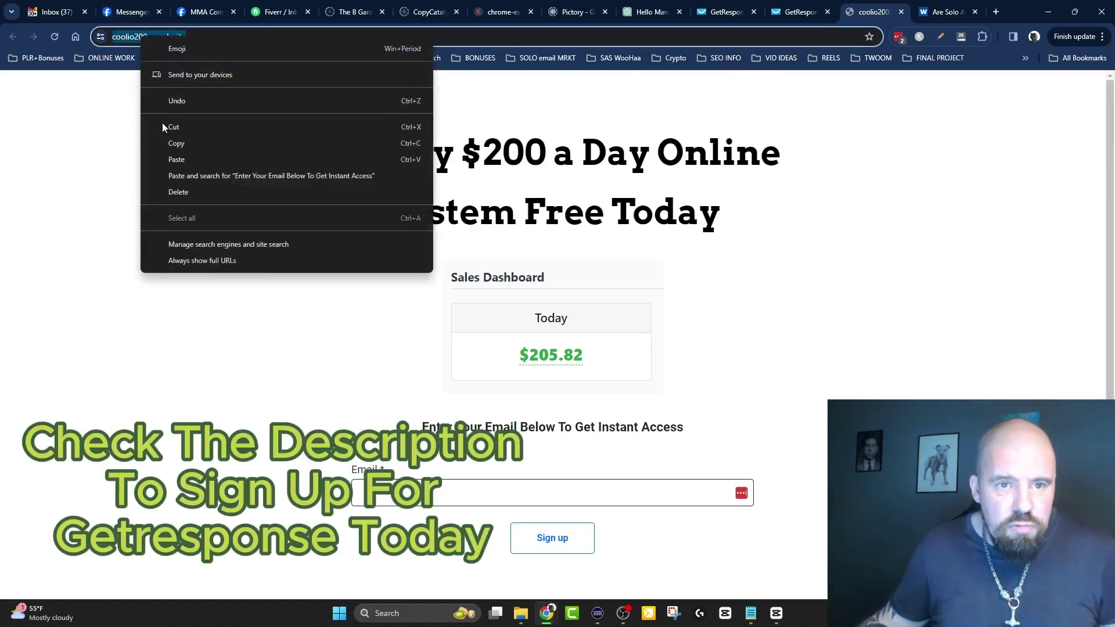
left_click(180, 143)
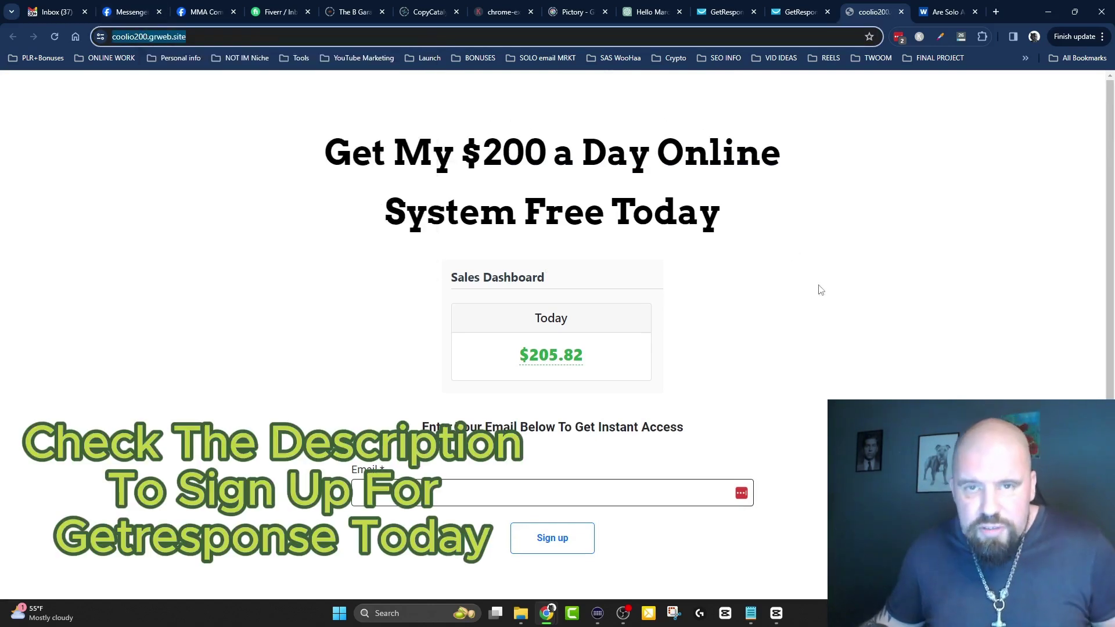